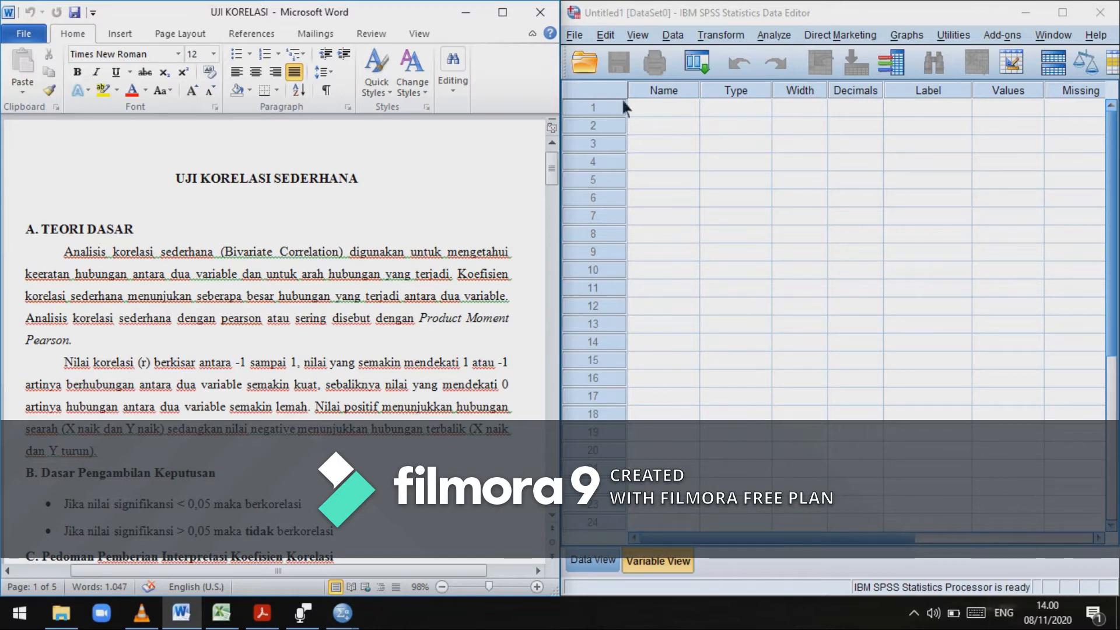
Read through the Word document's correlation theory, decision rules, interpretation guidelines and the X/Y exercise data
{"action": "left_click", "coordinate": [593, 560]}
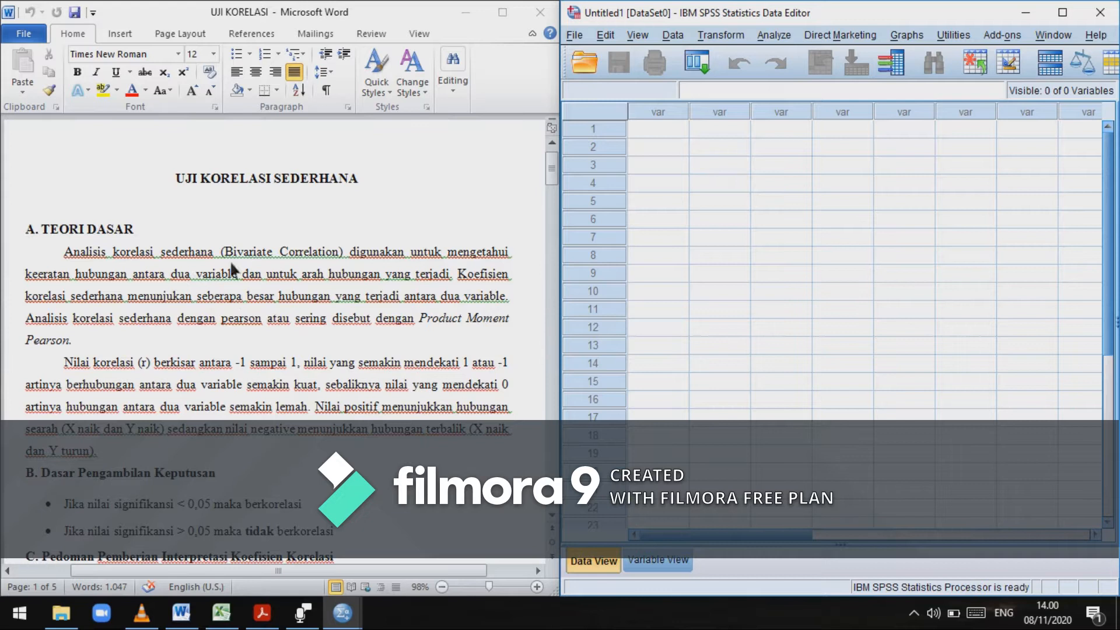
{"action": "scroll", "coordinate": [222, 286], "scroll_direction": "down", "scroll_amount": 1}
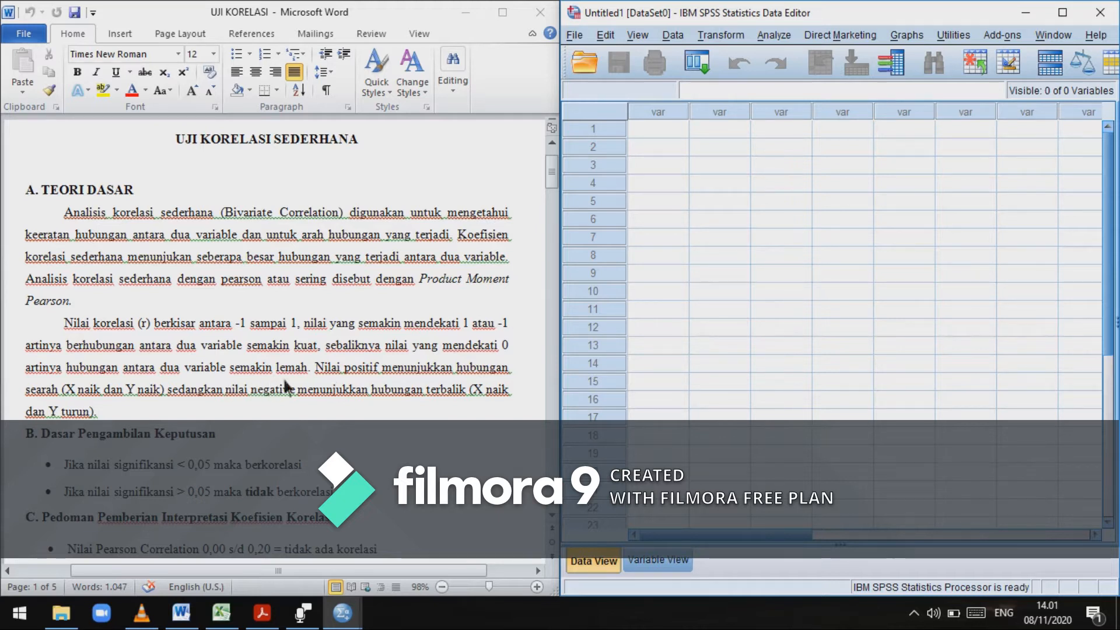
{"action": "scroll", "coordinate": [308, 400], "scroll_direction": "down", "scroll_amount": 3}
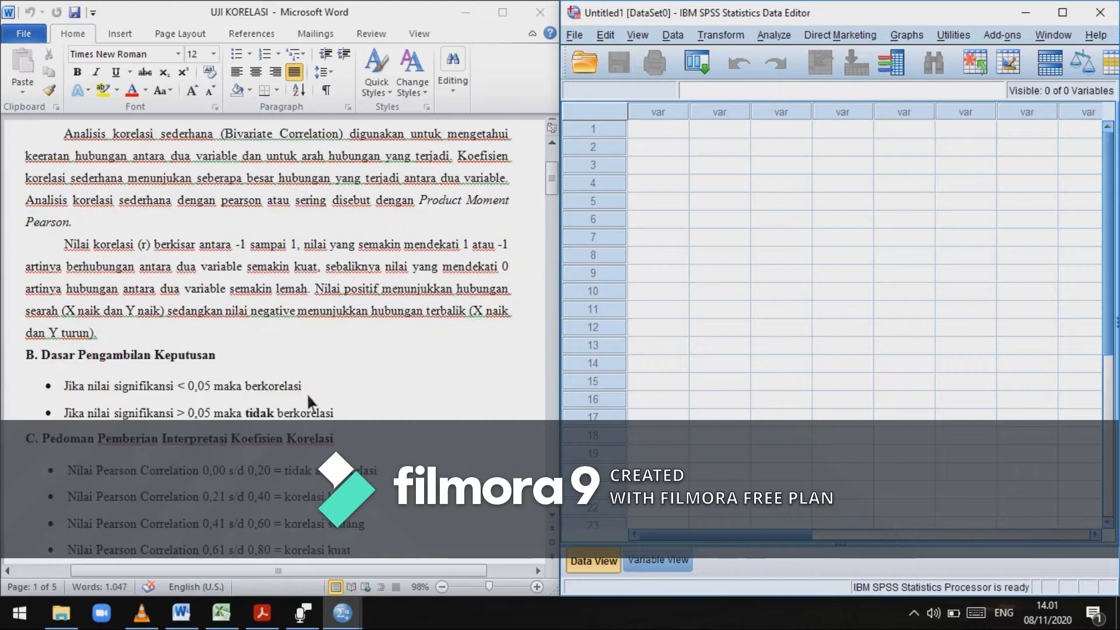
{"action": "scroll", "coordinate": [308, 397], "scroll_direction": "down", "scroll_amount": 3}
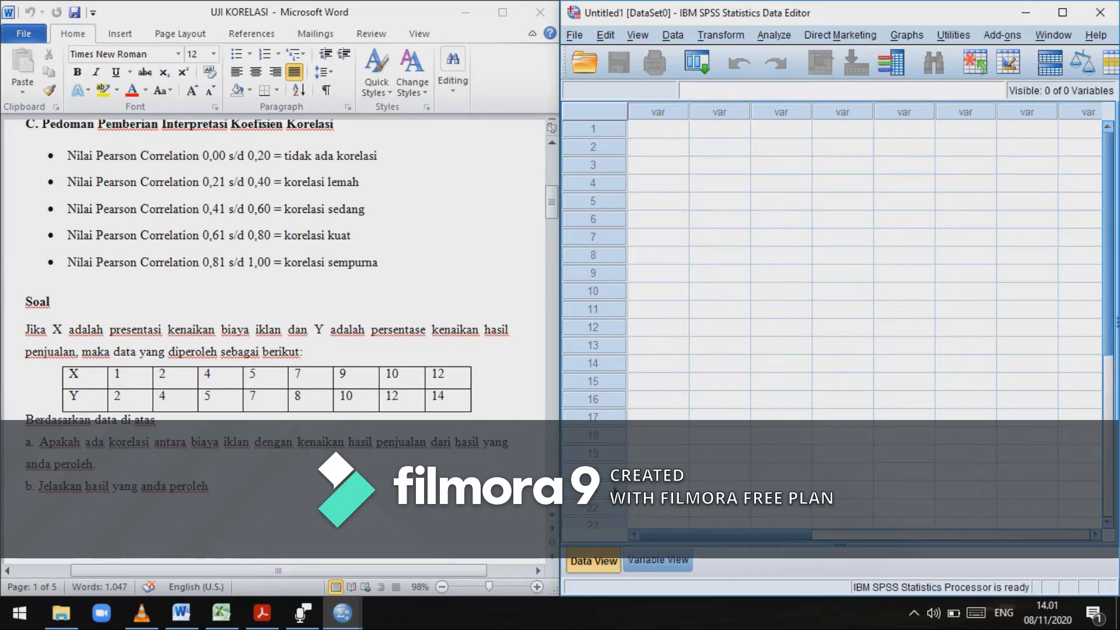
Define two variables named X and Y in the first two rows of SPSS Variable View
{"action": "left_click", "coordinate": [666, 563]}
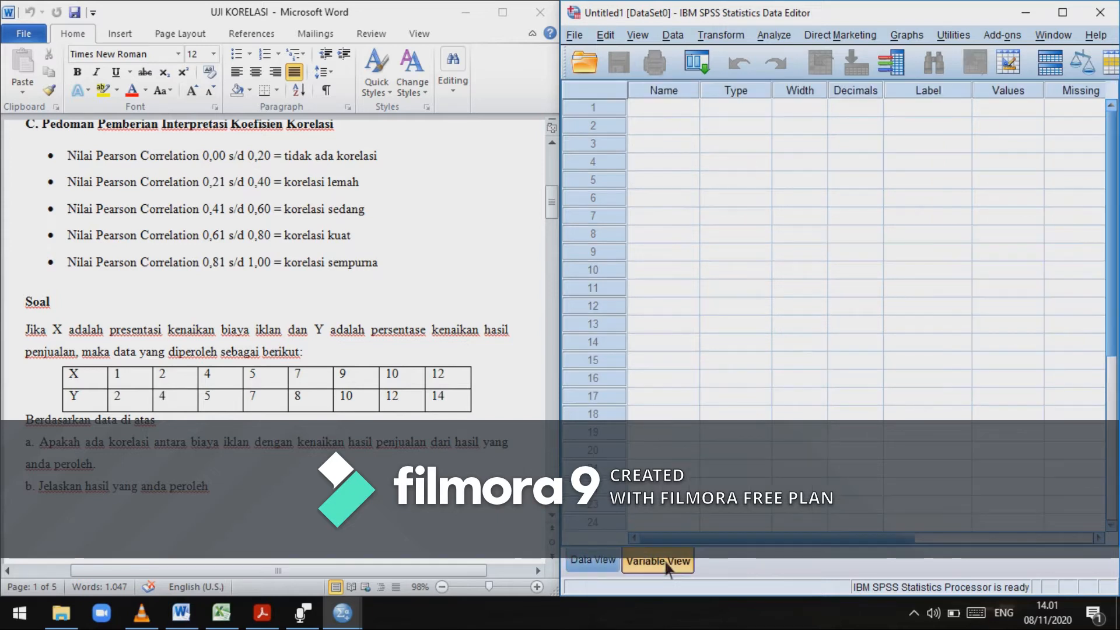
{"action": "left_click", "coordinate": [686, 104]}
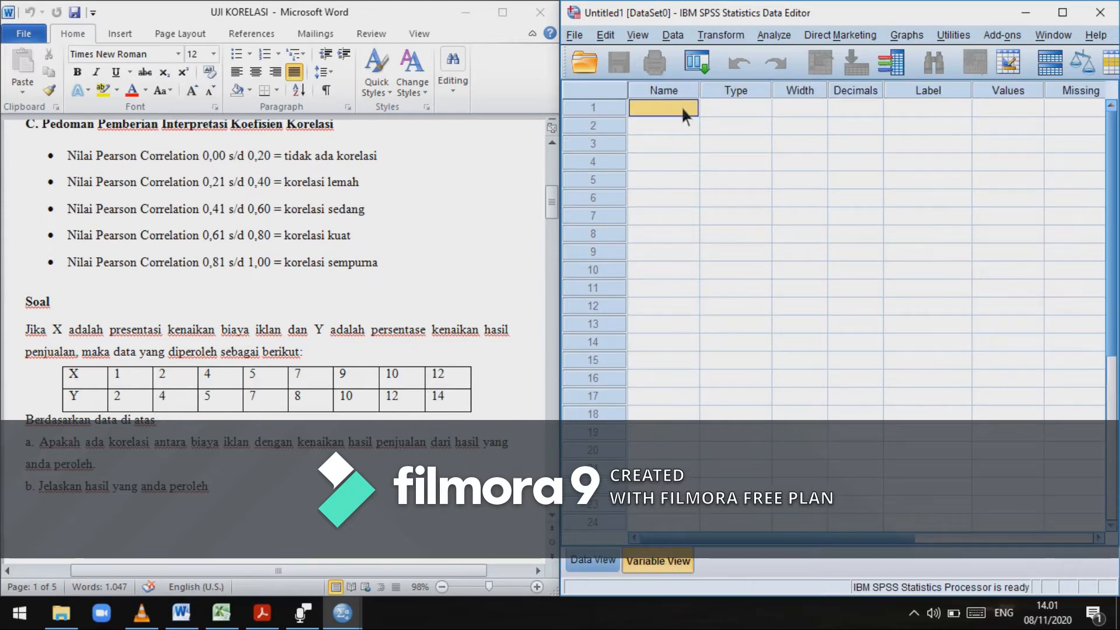
{"action": "key", "text": "Caps_Lock"}
{"action": "type", "text": "x"}
{"action": "key", "text": "BackSpace"}
{"action": "key", "text": "Caps_Lock"}
{"action": "type", "text": "X"}
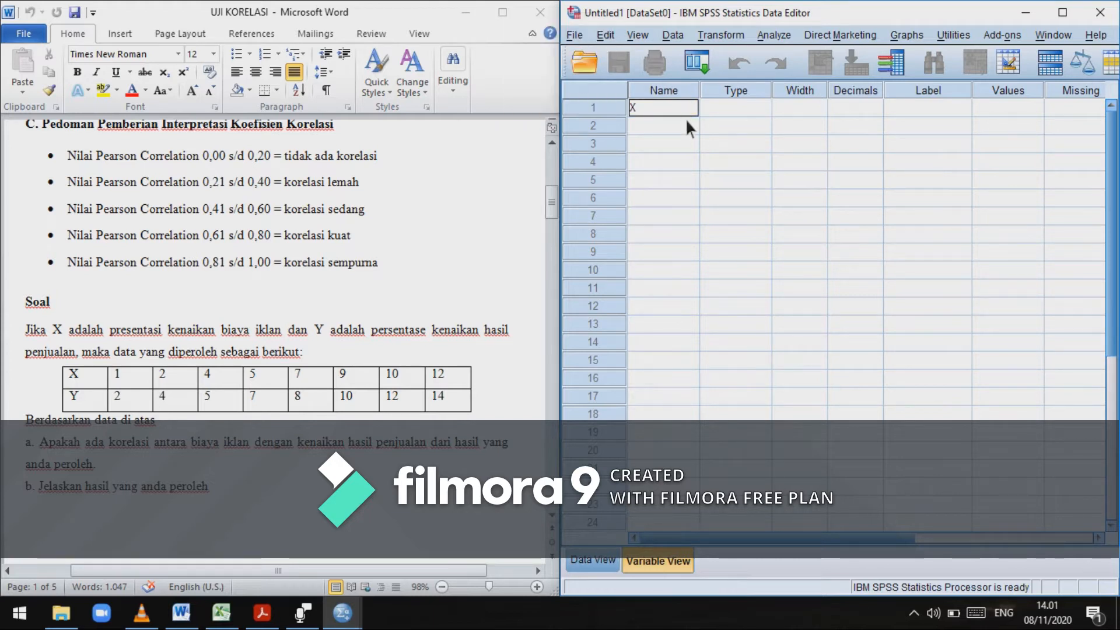
{"action": "key", "text": "Tab"}
{"action": "left_click", "coordinate": [687, 120]}
{"action": "type", "text": "Y"}
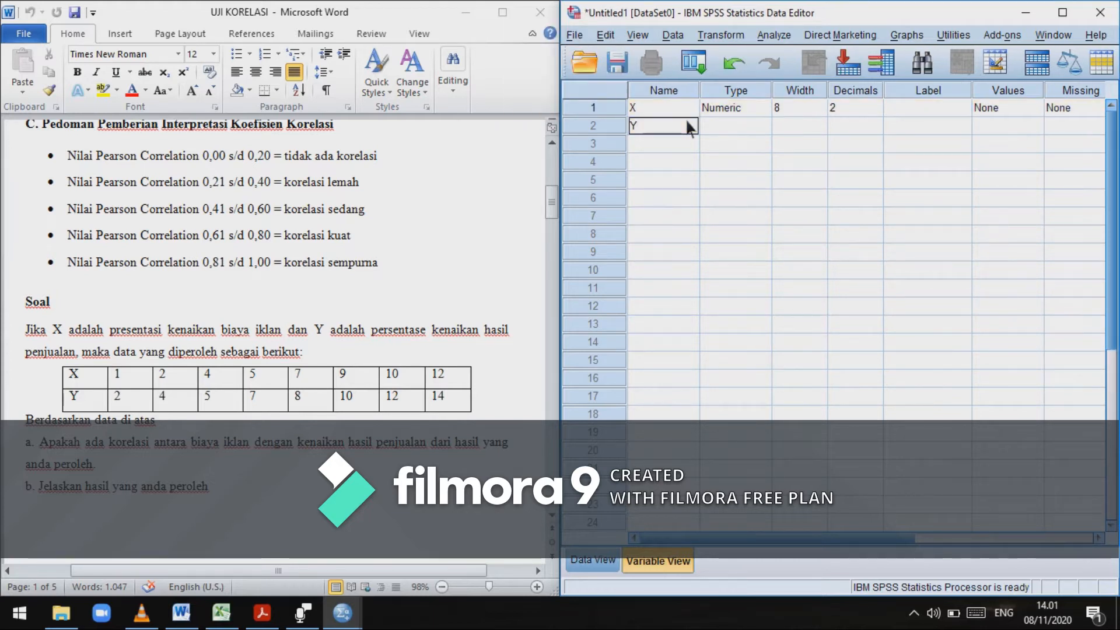
Set the decimals of both the X and Y variables to 0
{"action": "left_click", "coordinate": [852, 109]}
{"action": "left_click", "coordinate": [879, 111]}
{"action": "left_click", "coordinate": [880, 109]}
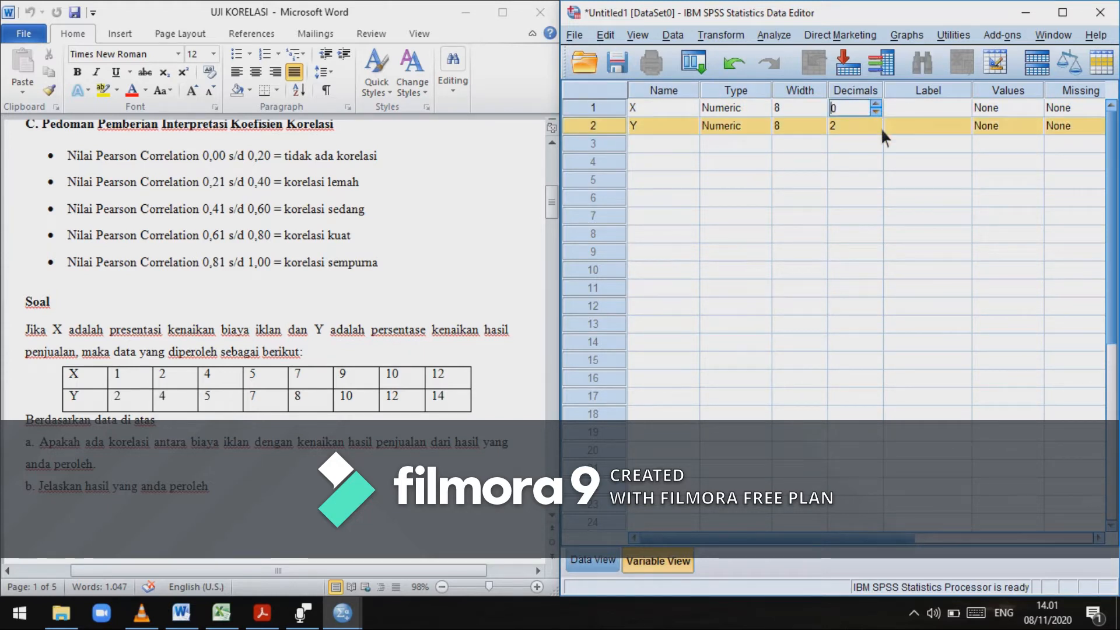
{"action": "left_click", "coordinate": [880, 127]}
{"action": "left_click", "coordinate": [880, 127]}
{"action": "left_click", "coordinate": [880, 127]}
Label variable X as "Biaya Iklan" and variable Y as "Hasil Penjualan"
{"action": "left_click", "coordinate": [904, 110]}
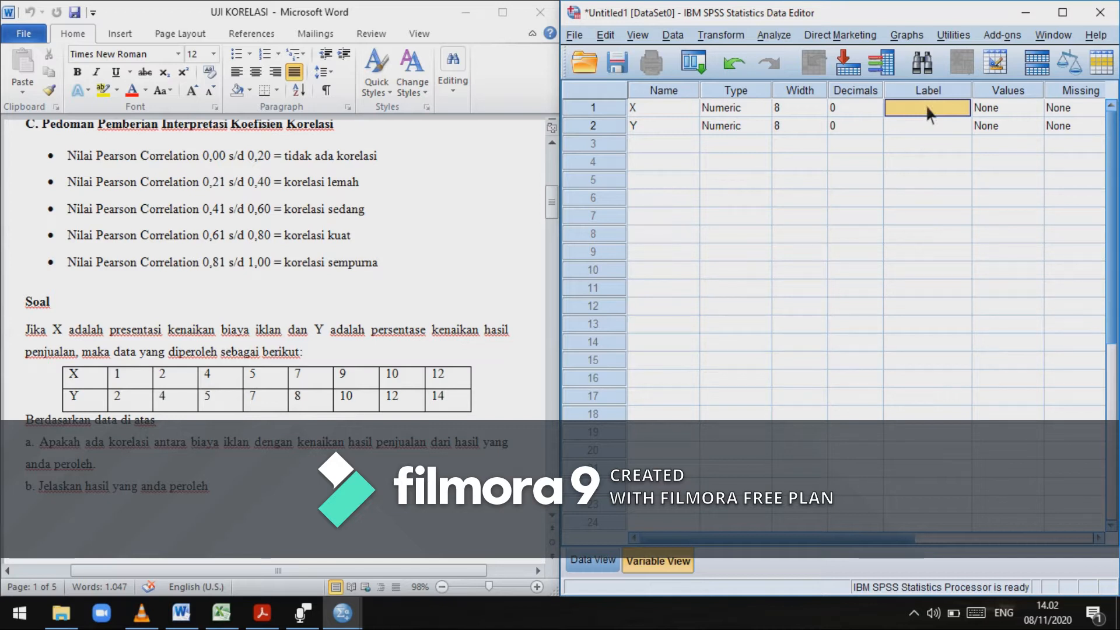
{"action": "type", "text": "B"}
{"action": "key", "text": "Caps_Lock"}
{"action": "type", "text": "iaya"}
{"action": "key", "text": "Caps_Lock"}
{"action": "type", "text": "I"}
{"action": "key", "text": "Caps_Lock"}
{"action": "type", "text": "kl"}
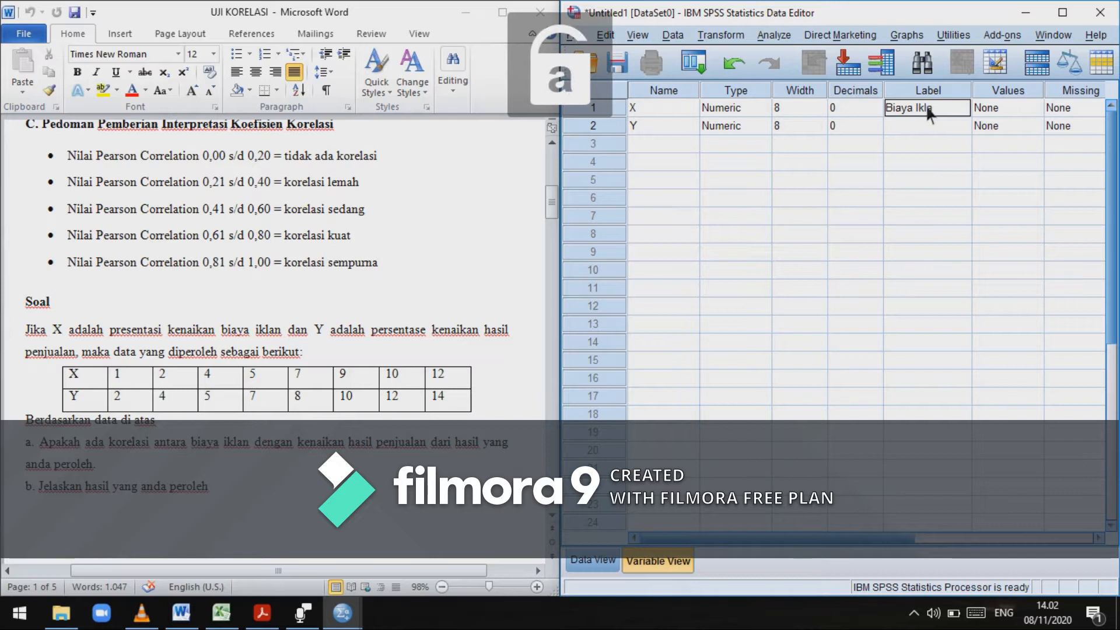
{"action": "type", "text": "an"}
{"action": "left_click", "coordinate": [929, 124]}
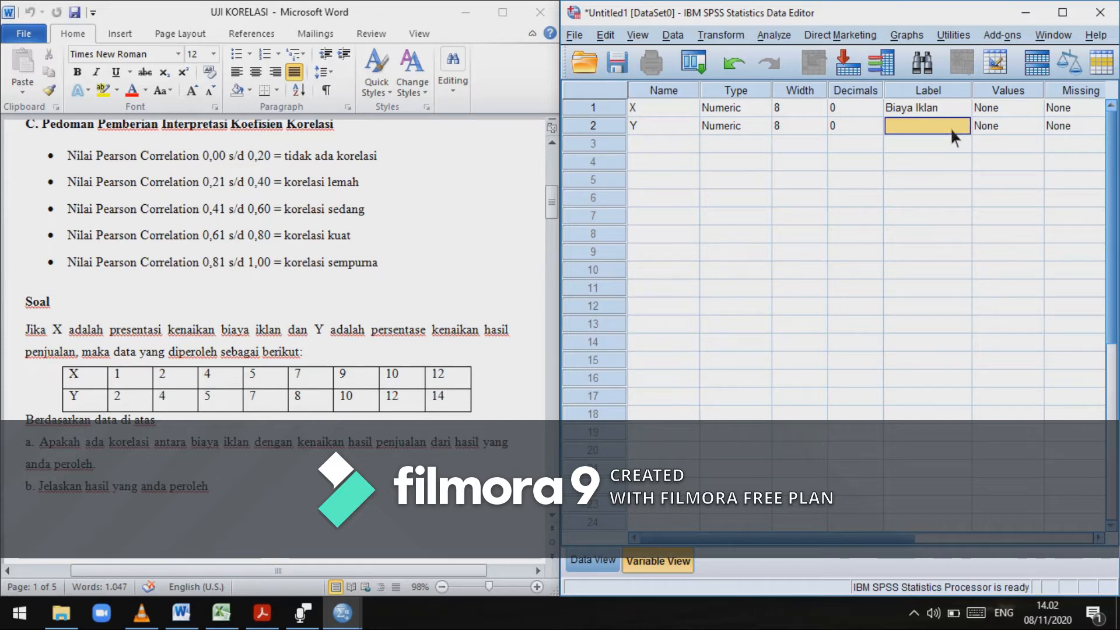
{"action": "type", "text": "Hasil Pen"}
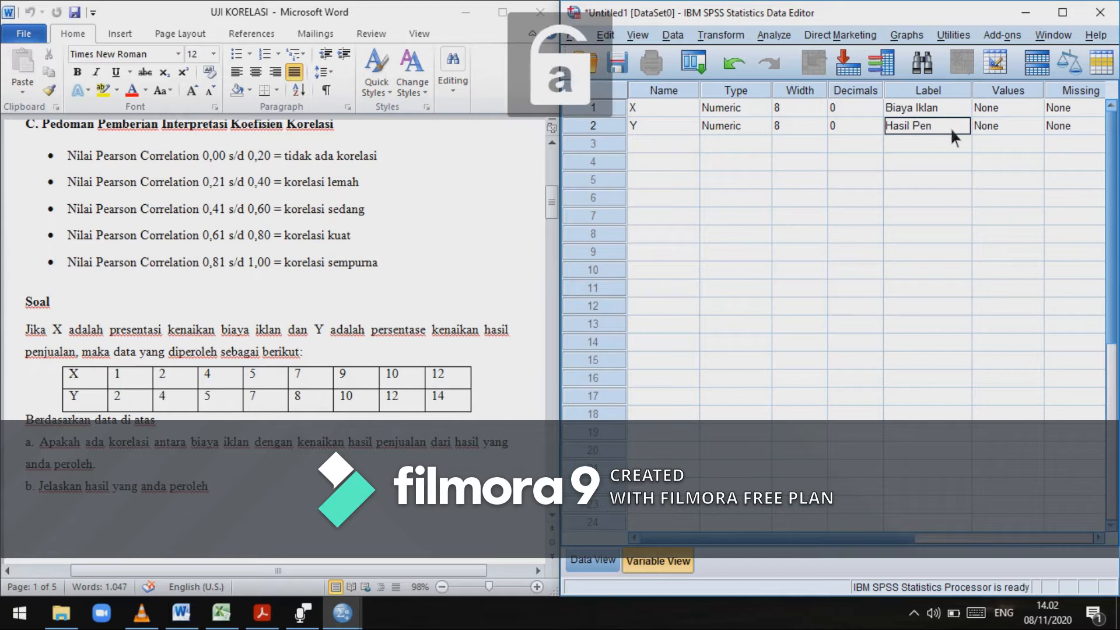
{"action": "type", "text": "jualan"}
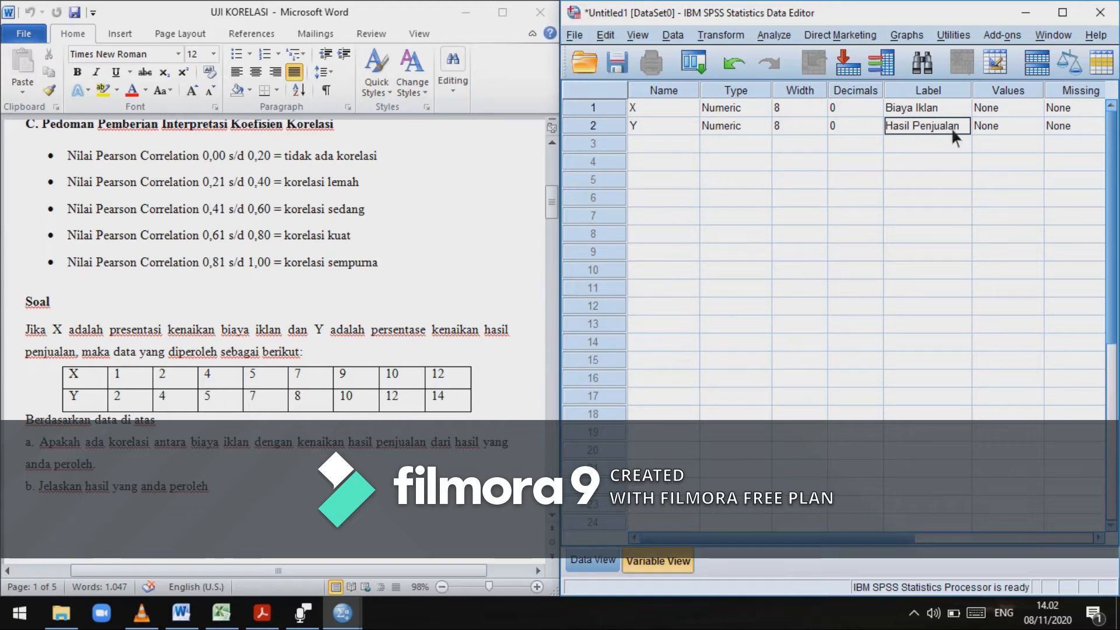
Set the measurement level of both the X and Y variables to Scale
{"action": "left_click_drag", "start_coordinate": [911, 548], "coordinate": [1076, 557]}
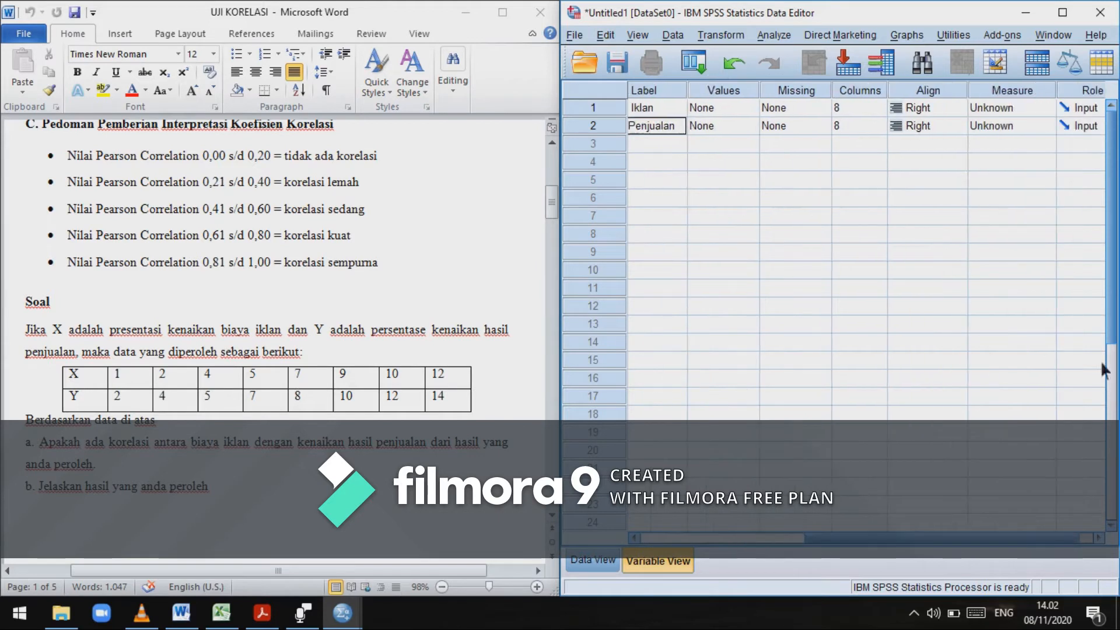
{"action": "left_click", "coordinate": [1027, 111]}
{"action": "left_click", "coordinate": [1027, 120]}
{"action": "left_click", "coordinate": [1027, 121]}
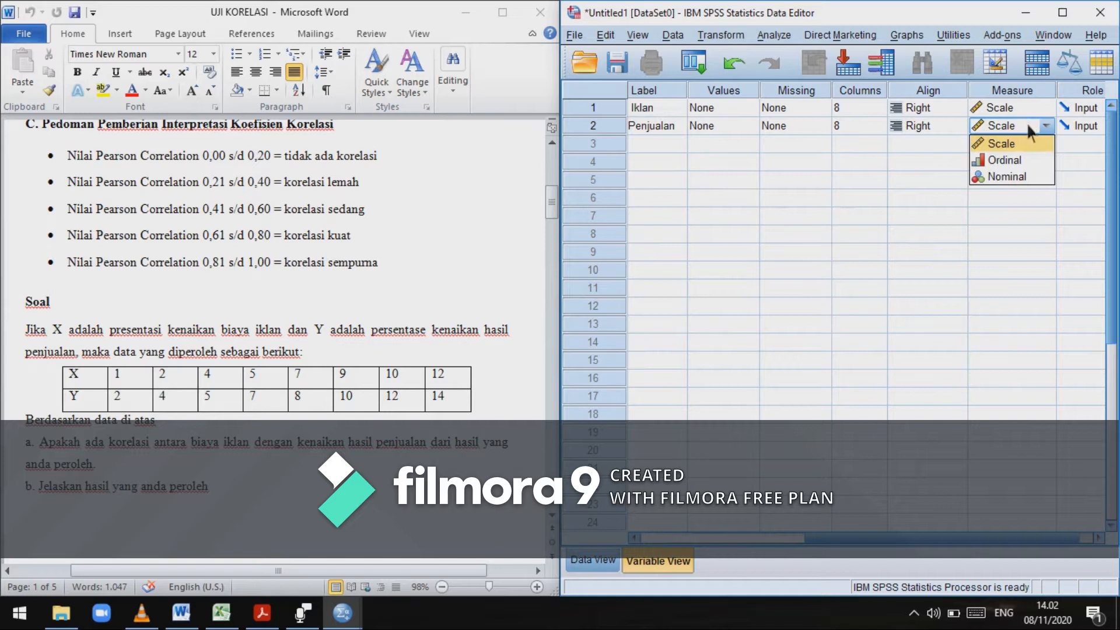
{"action": "left_click", "coordinate": [1026, 142]}
{"action": "left_click", "coordinate": [1035, 537]}
{"action": "left_click_drag", "start_coordinate": [1034, 545], "coordinate": [805, 532]}
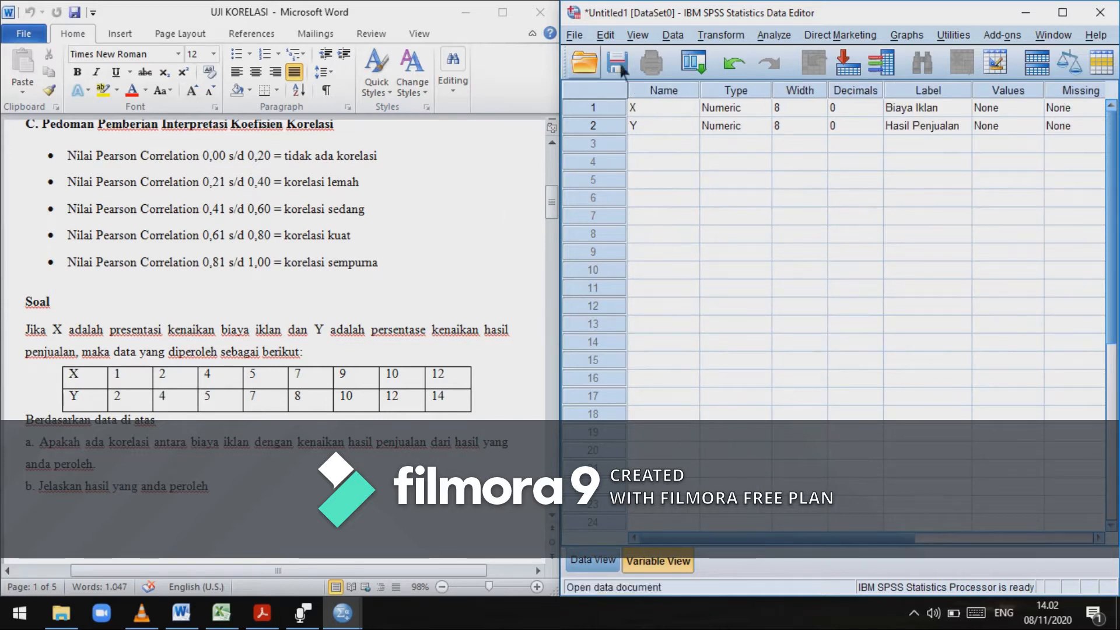
Show the SPSS data grid, then switch to the "soal" workbook in Excel and copy cells A1:B8
{"action": "left_click", "coordinate": [608, 562]}
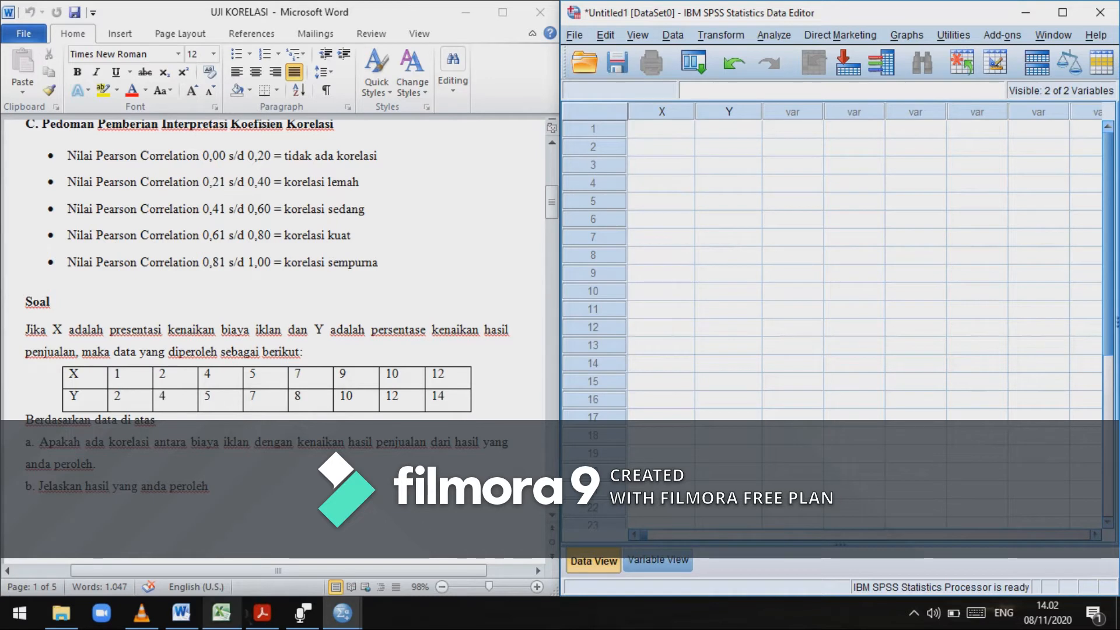
{"action": "left_click", "coordinate": [242, 617]}
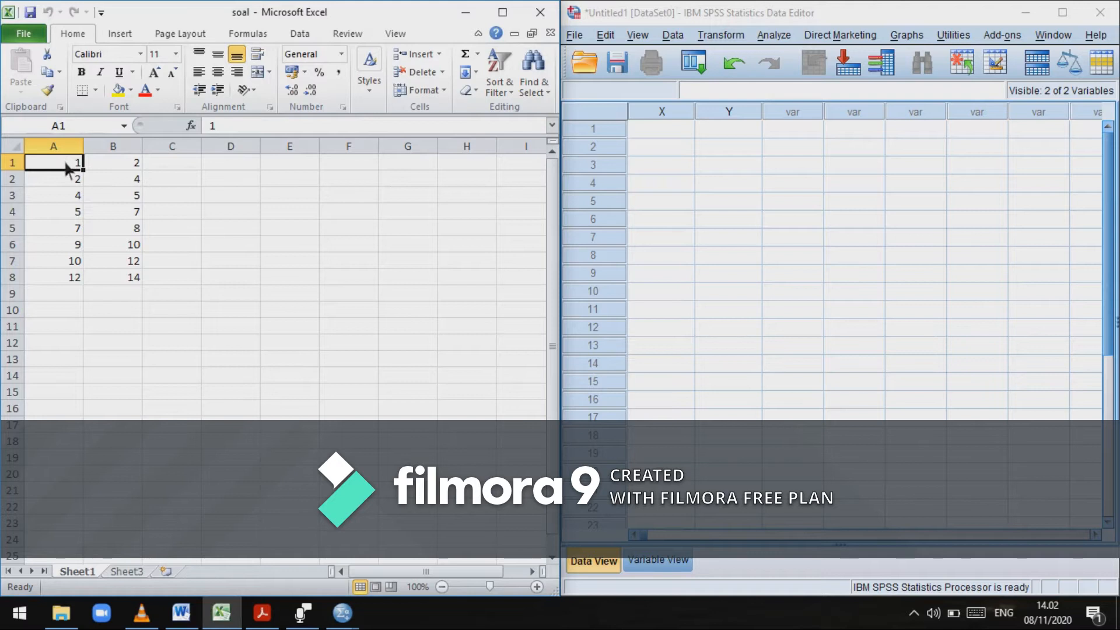
{"action": "left_click_drag", "start_coordinate": [75, 165], "coordinate": [131, 279]}
{"action": "right_click", "coordinate": [108, 225]}
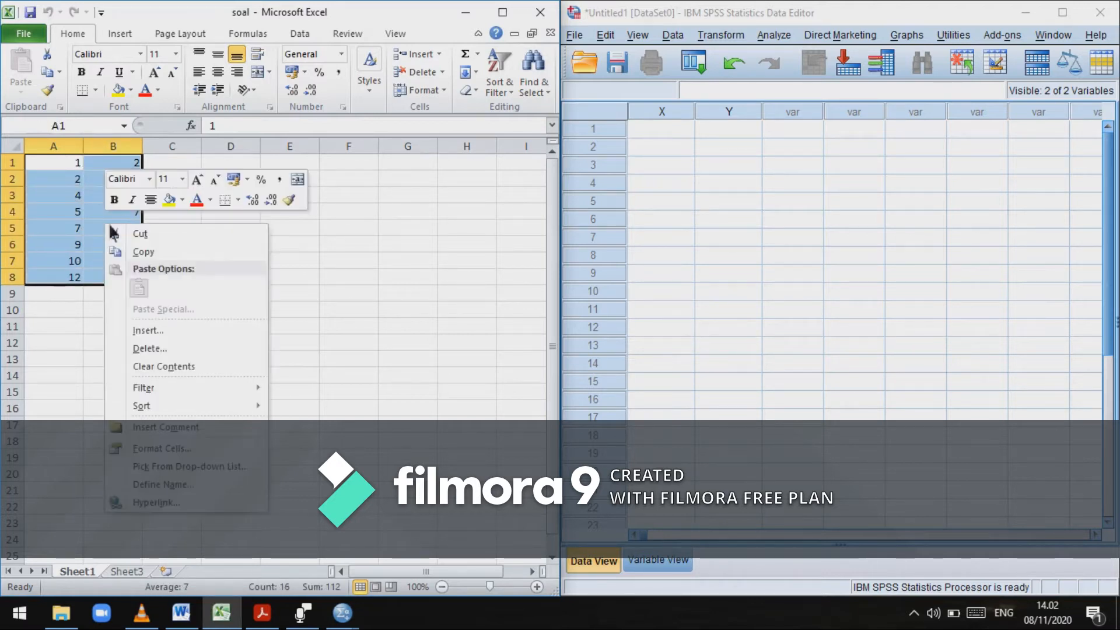
{"action": "left_click", "coordinate": [122, 252]}
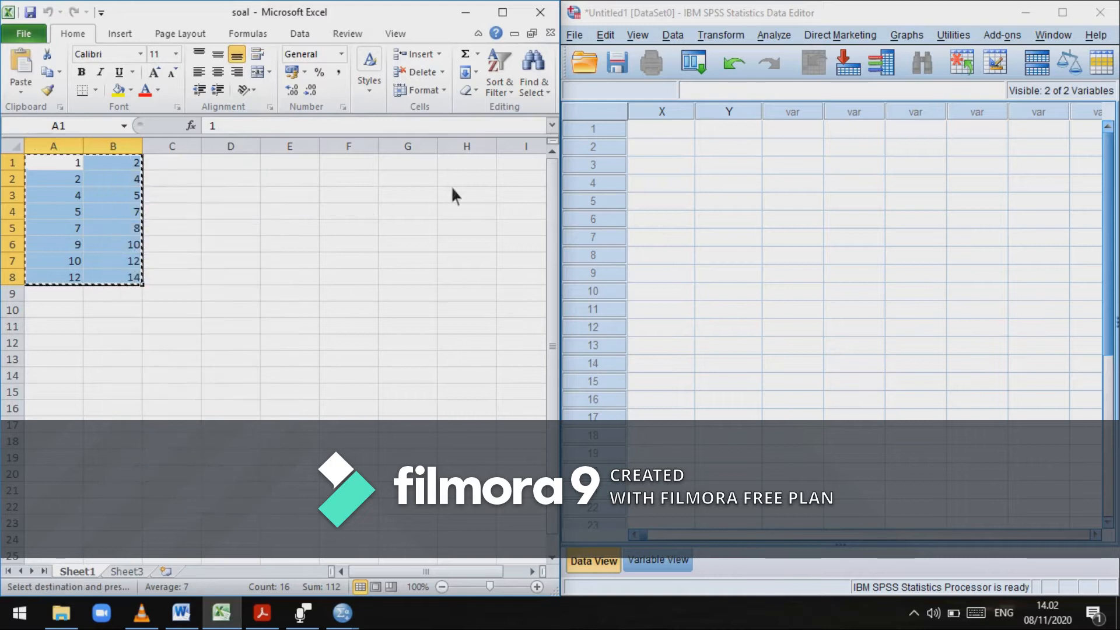
Paste the copied values into the X and Y columns of the SPSS data grid, starting at row 1
{"action": "left_click", "coordinate": [668, 129]}
{"action": "right_click", "coordinate": [669, 133]}
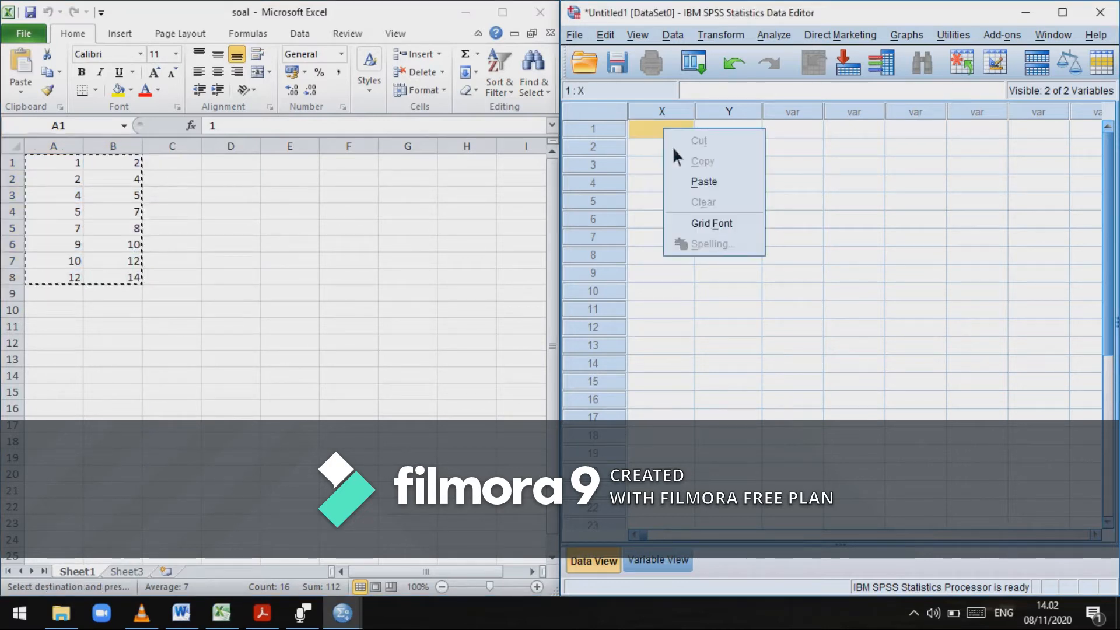
{"action": "left_click", "coordinate": [691, 182]}
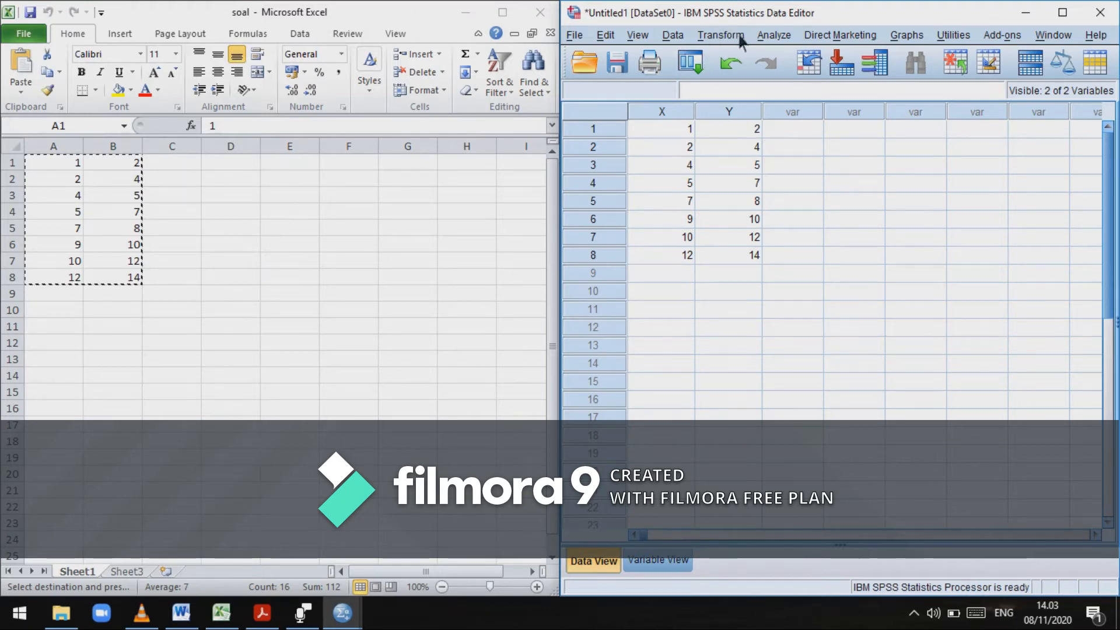
Run a Bivariate Correlation on Biaya Iklan and Hasil Penjualan with Pearson coefficients and a two-tailed significance test
{"action": "left_click", "coordinate": [790, 38]}
{"action": "mouse_move", "coordinate": [827, 173]}
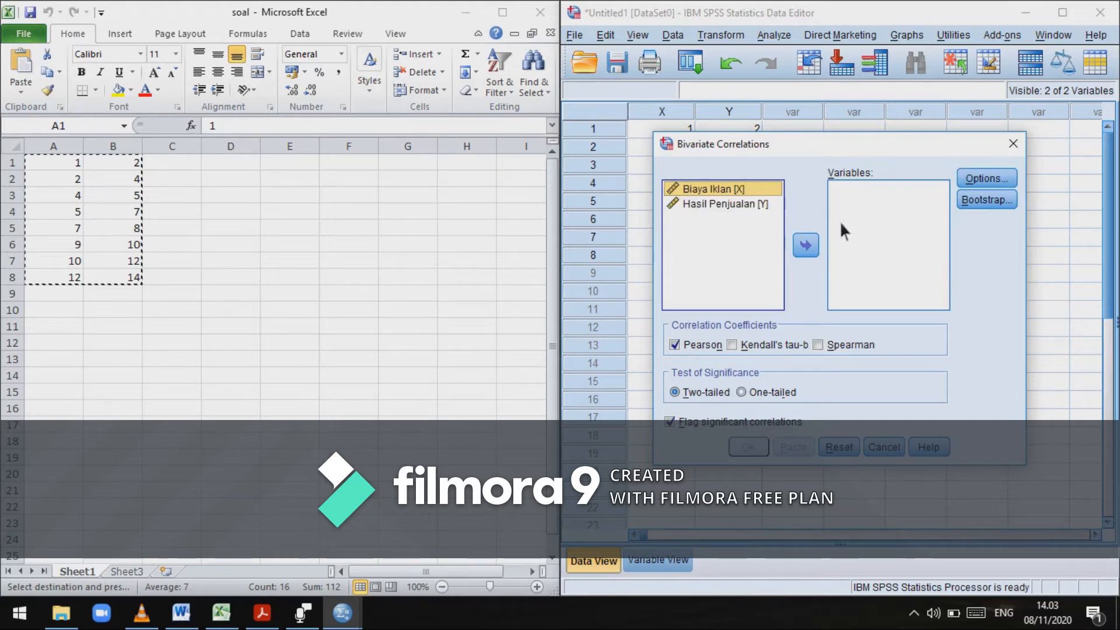
{"action": "left_click", "coordinate": [813, 247]}
{"action": "left_click", "coordinate": [751, 189]}
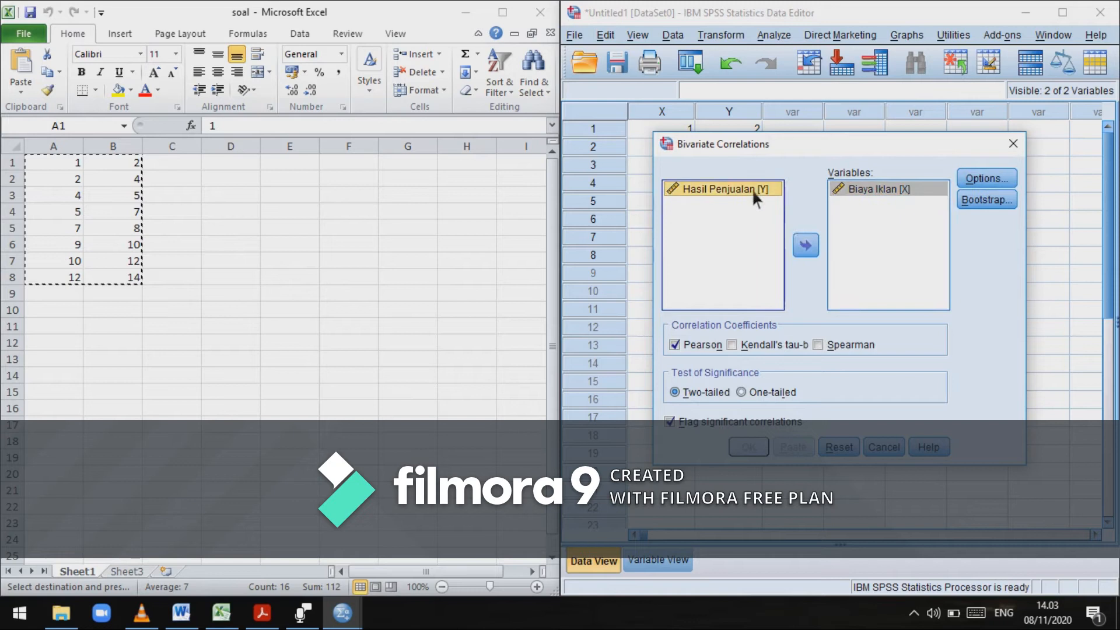
{"action": "left_click", "coordinate": [808, 246]}
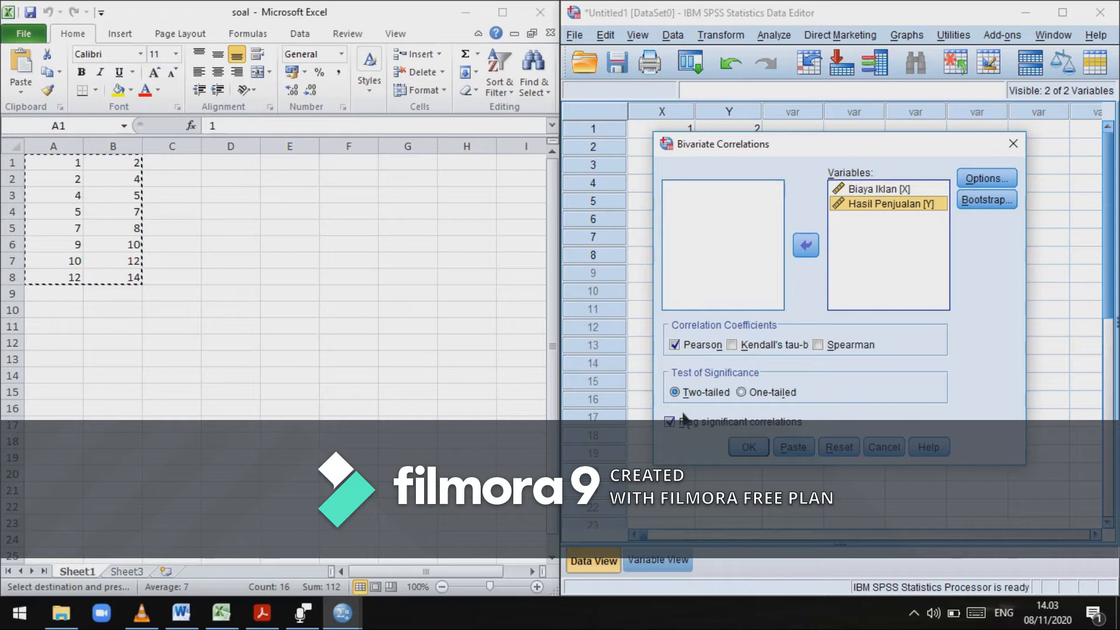
{"action": "left_click", "coordinate": [749, 448]}
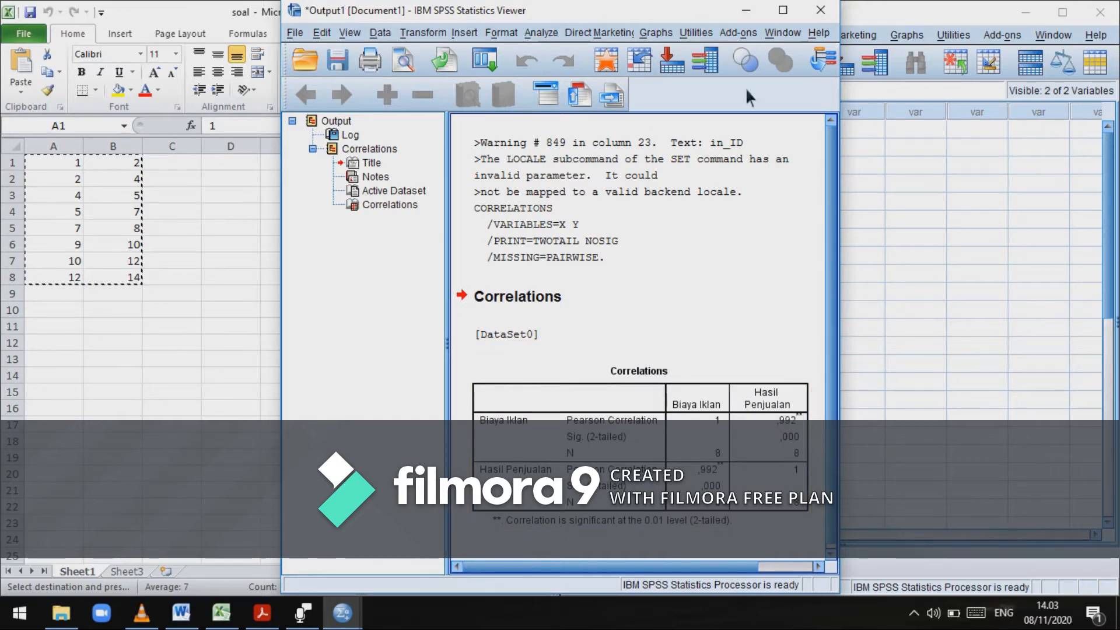
Place the correlation output beside the Word document and compare its significance with the rules under "Dasar Pengambilan Keputusan"
{"action": "left_click_drag", "start_coordinate": [659, 11], "coordinate": [927, 8]}
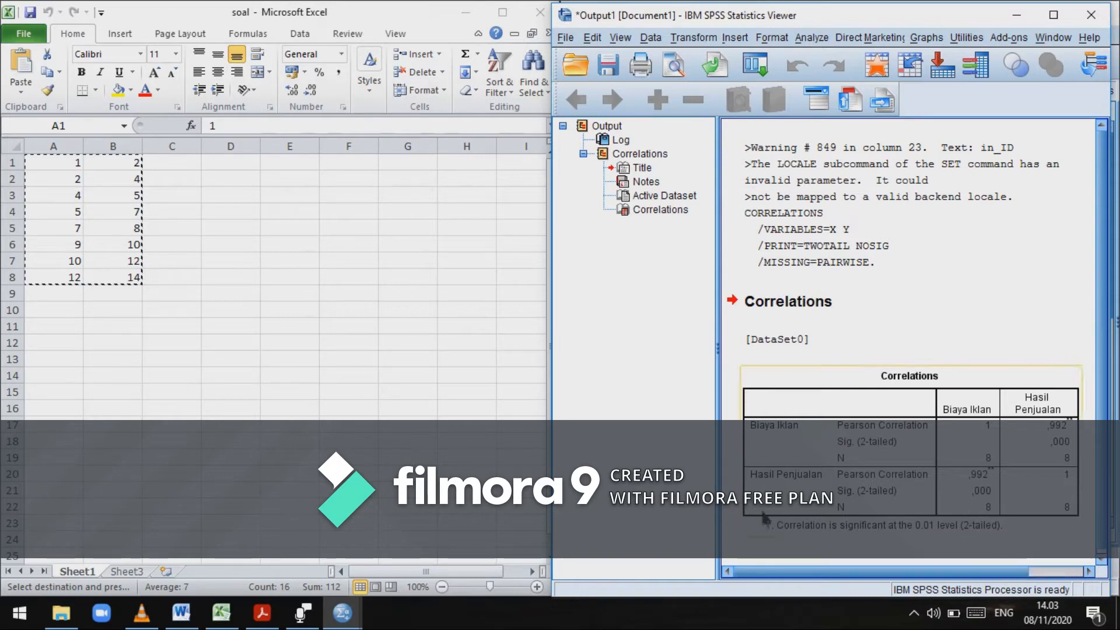
{"action": "left_click", "coordinate": [181, 616]}
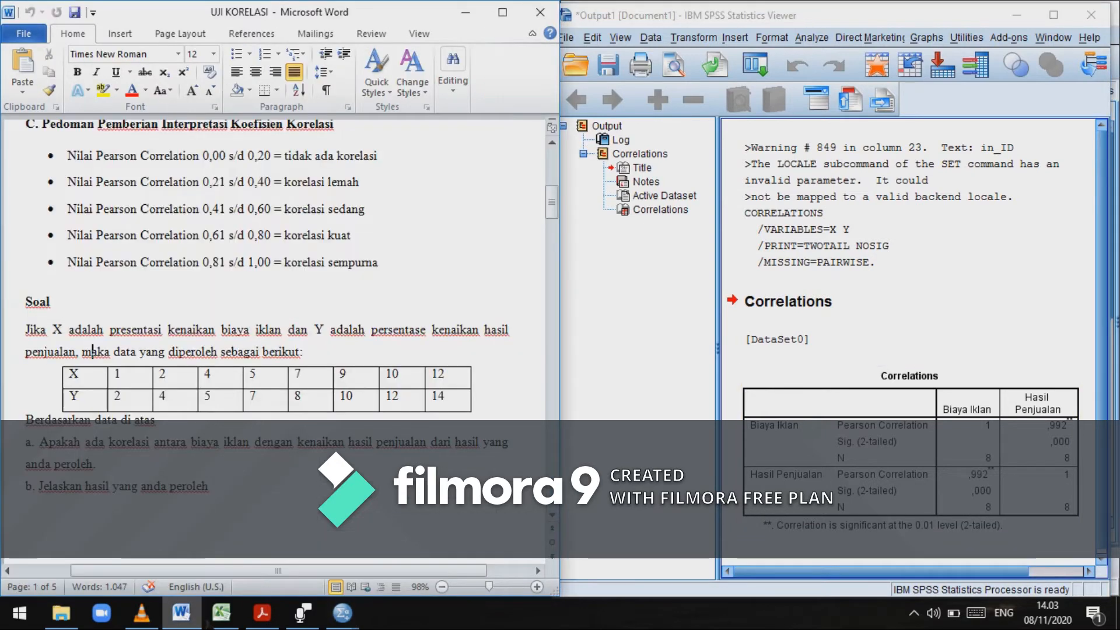
{"action": "scroll", "coordinate": [350, 331], "scroll_direction": "up", "scroll_amount": 3}
{"action": "scroll", "coordinate": [349, 331], "scroll_direction": "up", "scroll_amount": 1}
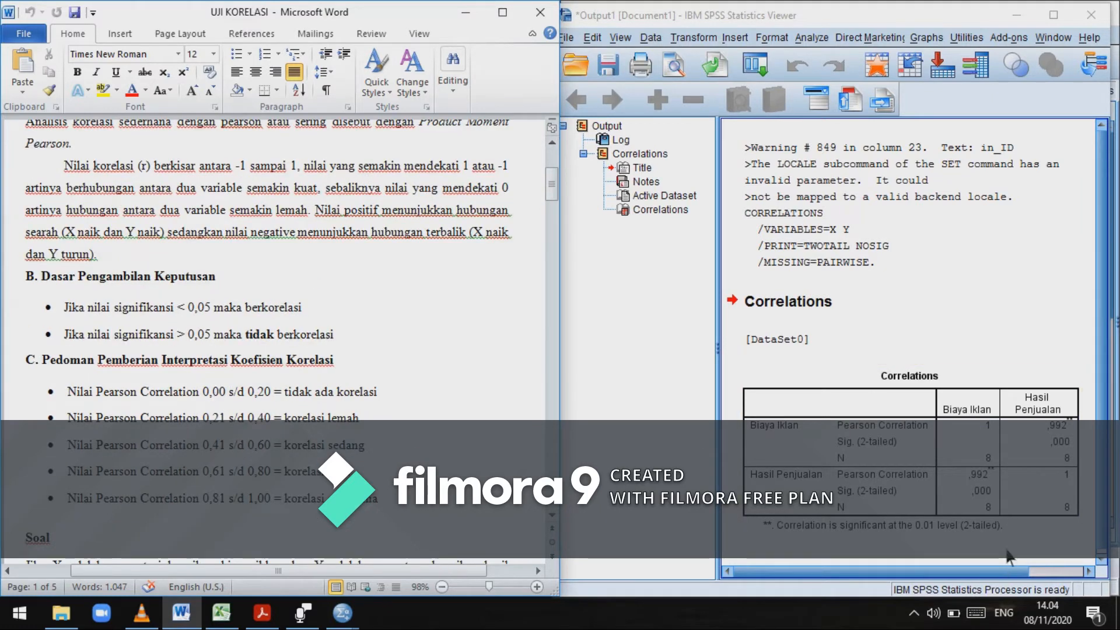
{"action": "left_click", "coordinate": [936, 528]}
{"action": "left_click_drag", "start_coordinate": [47, 281], "coordinate": [227, 302]}
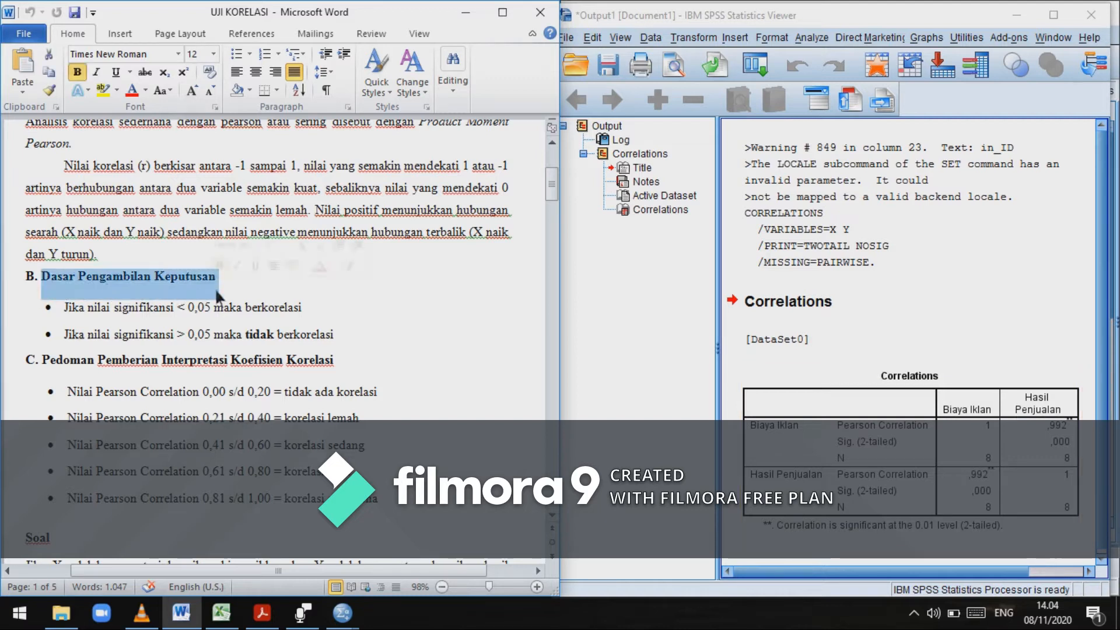
{"action": "left_click", "coordinate": [240, 304]}
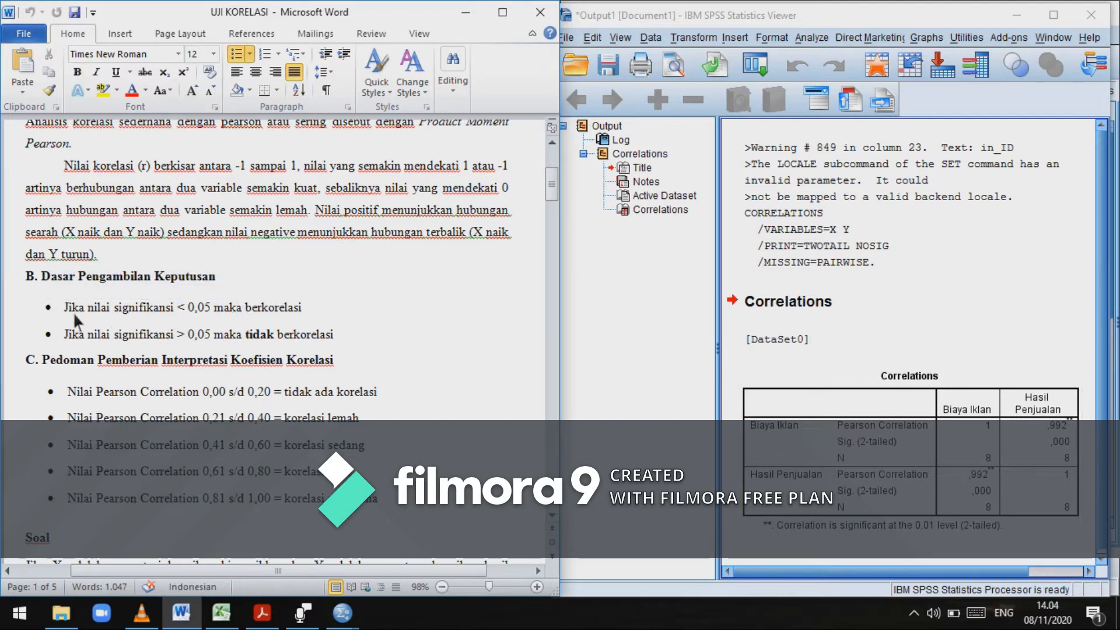
{"action": "left_click_drag", "start_coordinate": [80, 312], "coordinate": [287, 333]}
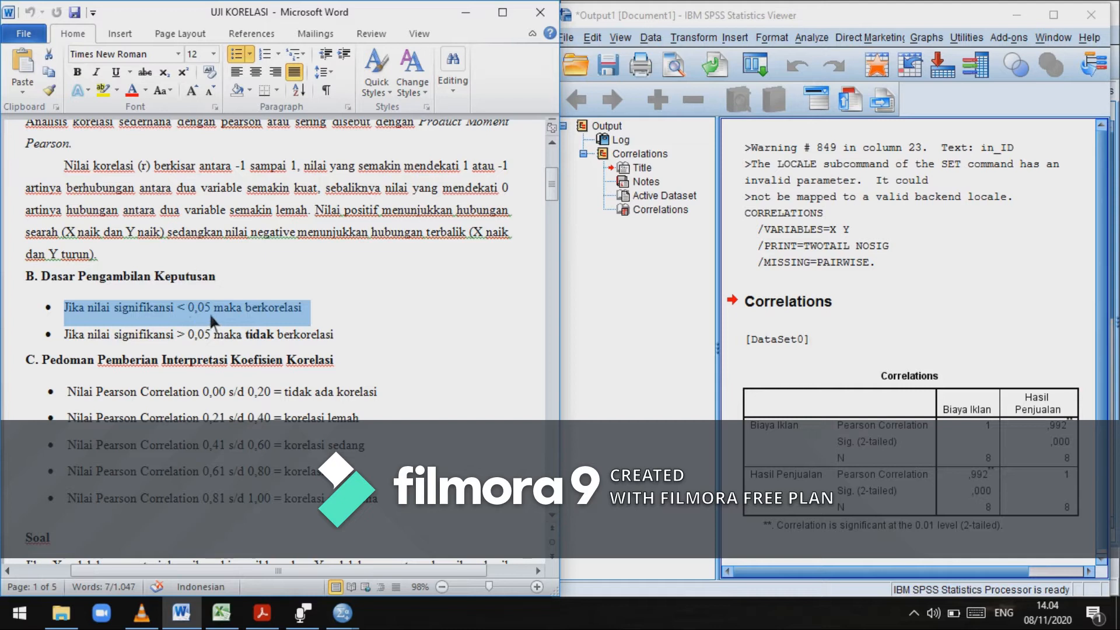
Insert an empty line without a bullet below the "> 0,05 maka tidak berkorelasi" rule in the Word document
{"action": "left_click", "coordinate": [356, 345]}
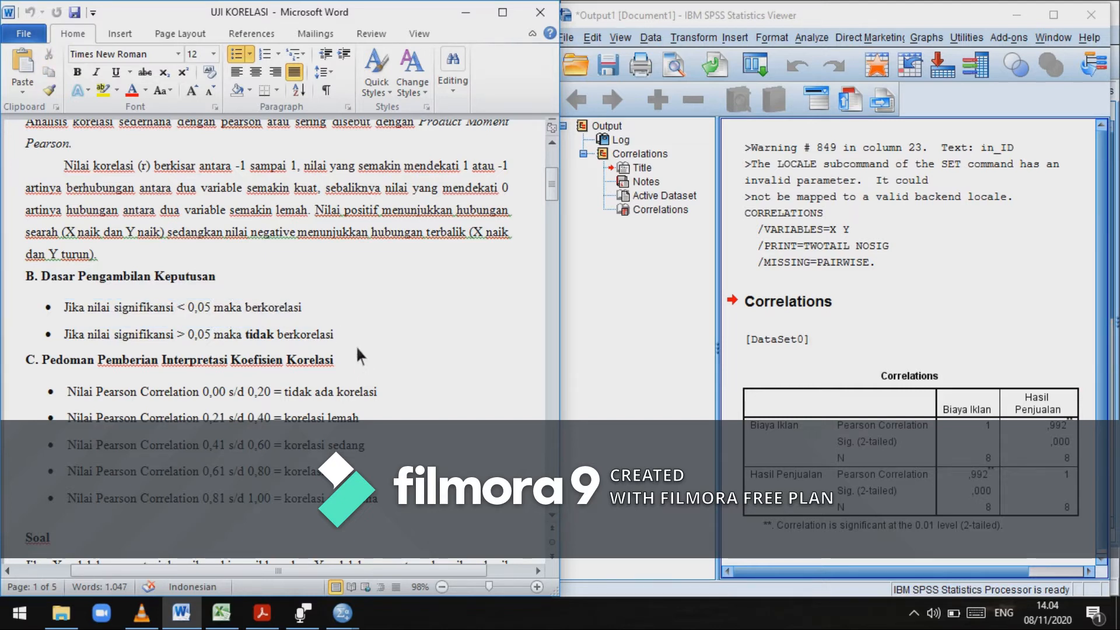
{"action": "key", "text": "Return"}
{"action": "key", "text": "BackSpace"}
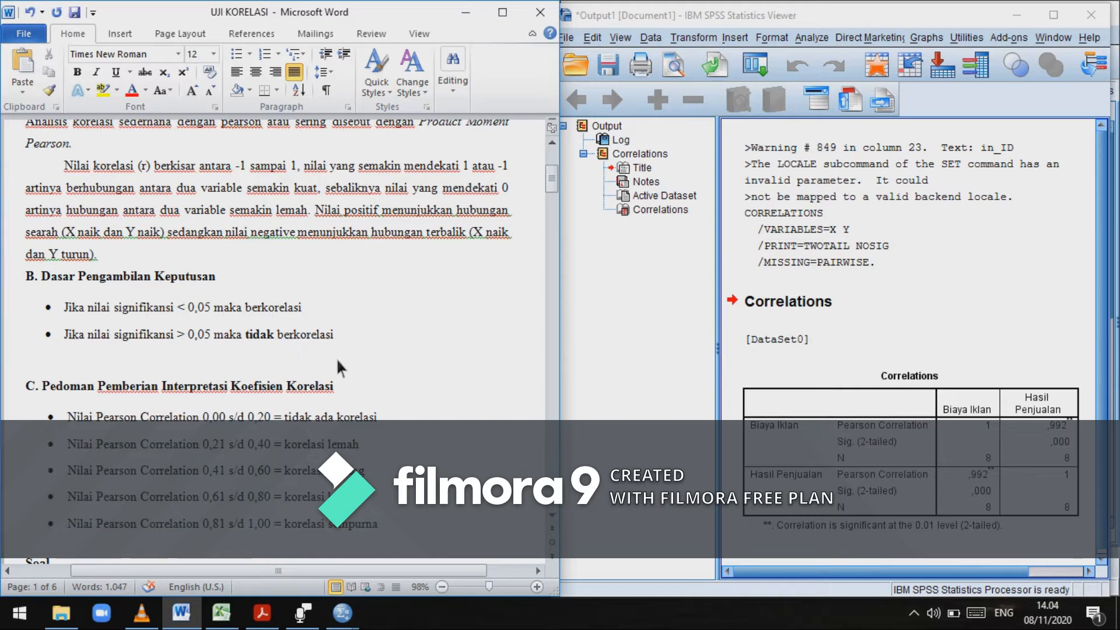
Write the significance comparison "0,000 < 0,05" on the empty line below the decision rules in the Word document
{"action": "left_click", "coordinate": [1031, 473]}
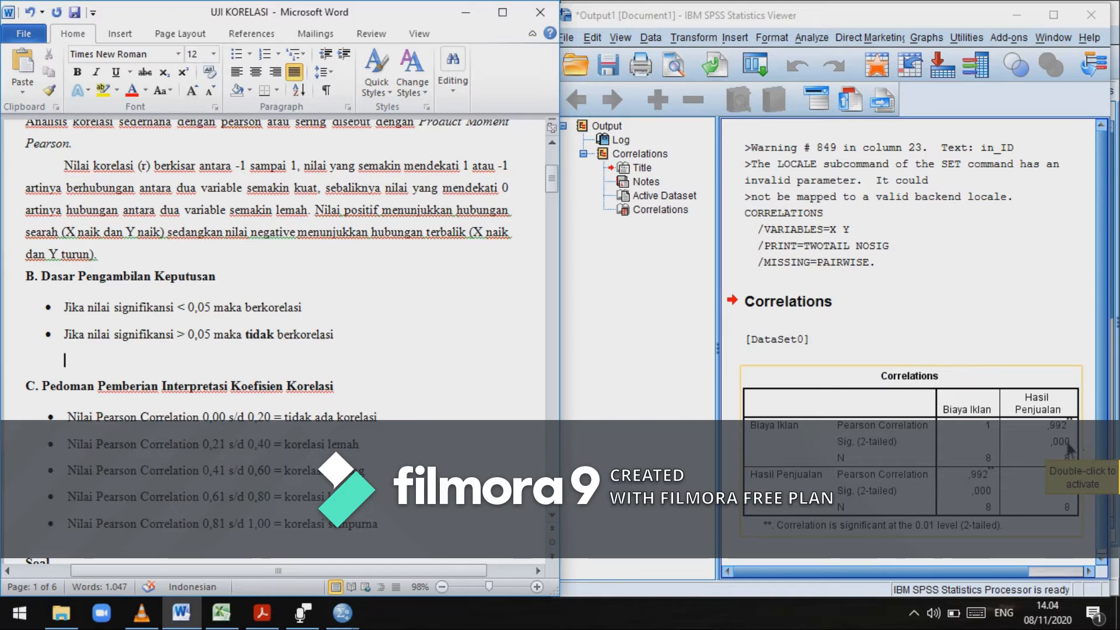
{"action": "left_click", "coordinate": [205, 352]}
{"action": "type", "text": "0,000 "}
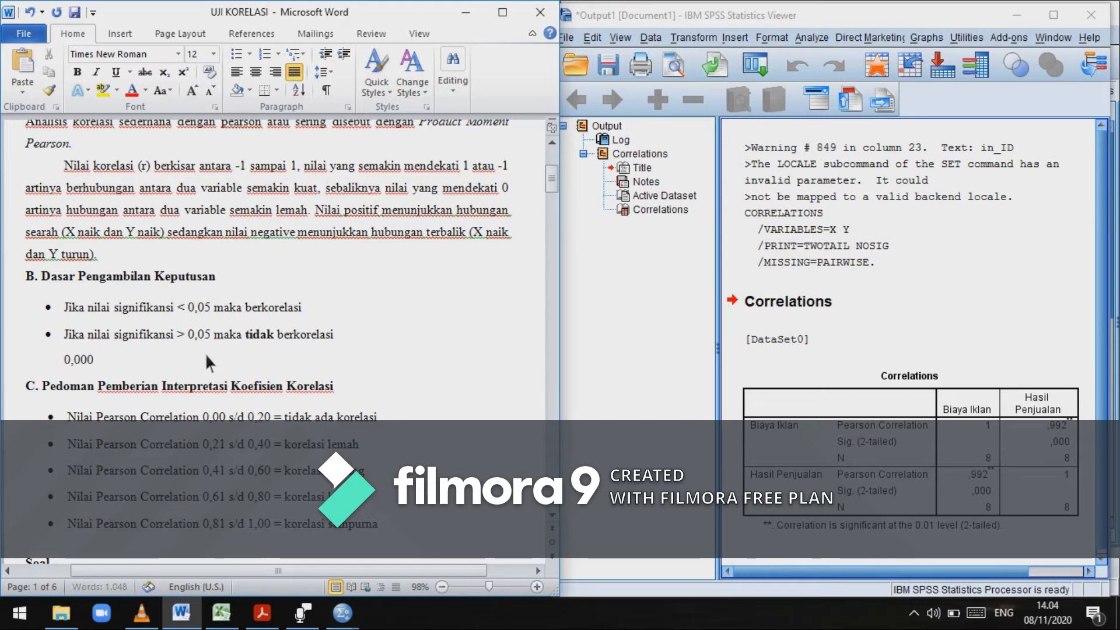
{"action": "type", "text": " 0,05"}
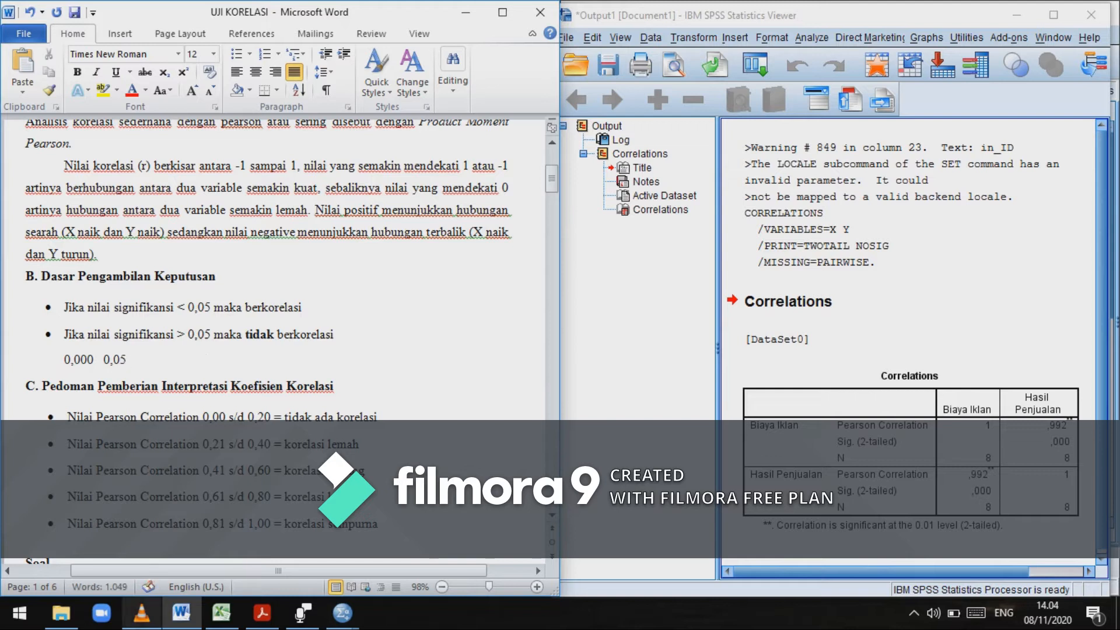
{"action": "left_click", "coordinate": [108, 358]}
{"action": "key", "text": "BackSpace"}
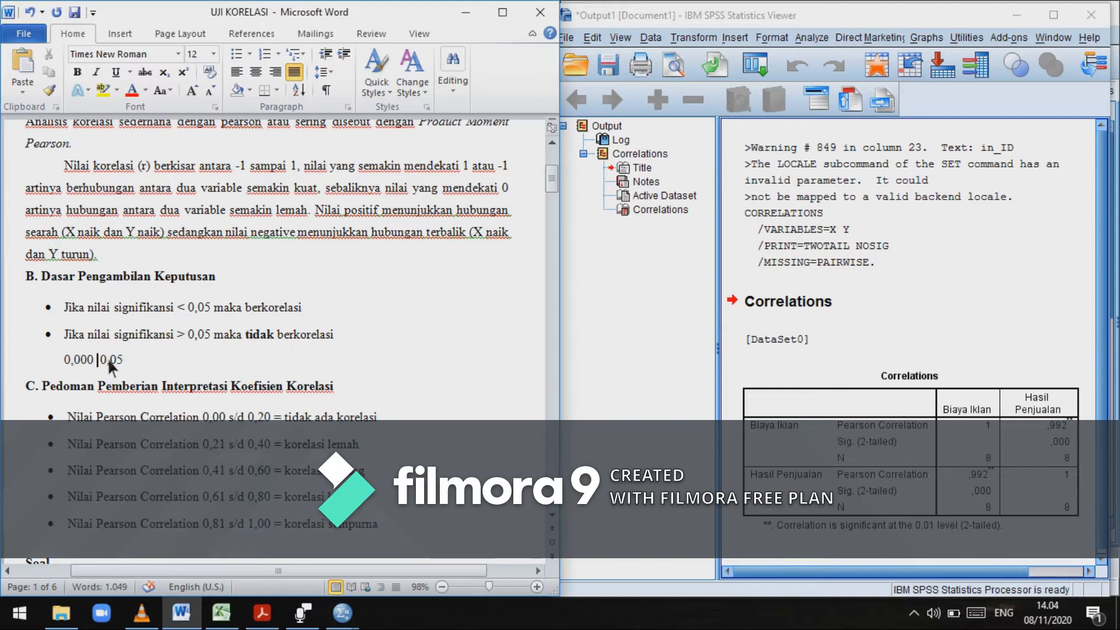
{"action": "type", "text": "<"}
{"action": "left_click", "coordinate": [97, 356]}
{"action": "left_click", "coordinate": [166, 360]}
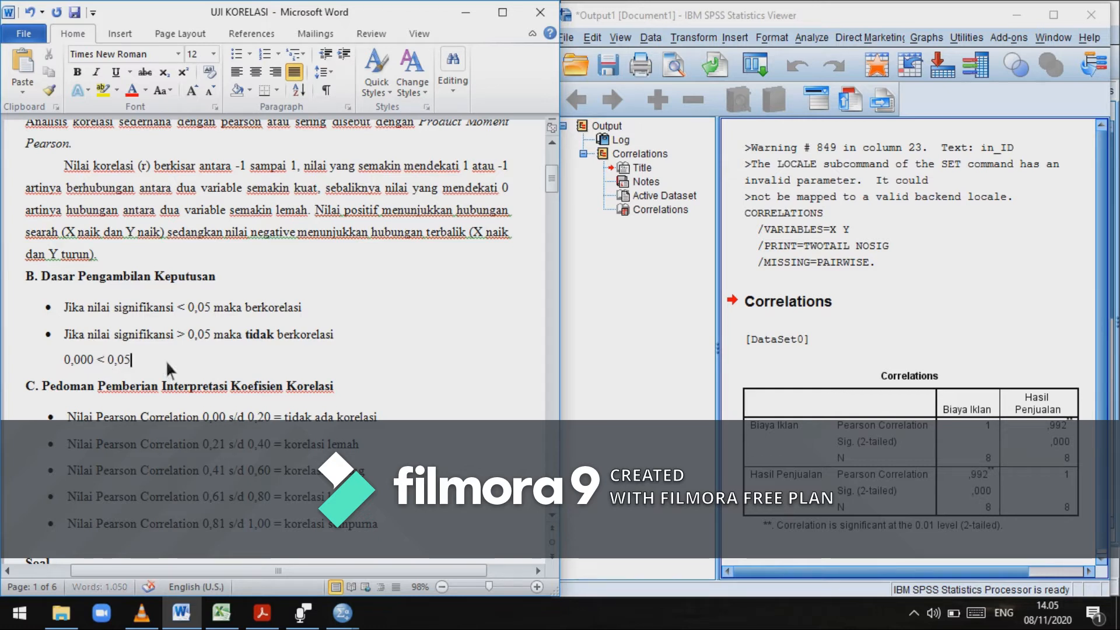
Copy "maka berkorelasi" from the first decision rule and paste it after "0,000 < 0,05"
{"action": "left_click_drag", "start_coordinate": [334, 312], "coordinate": [240, 309]}
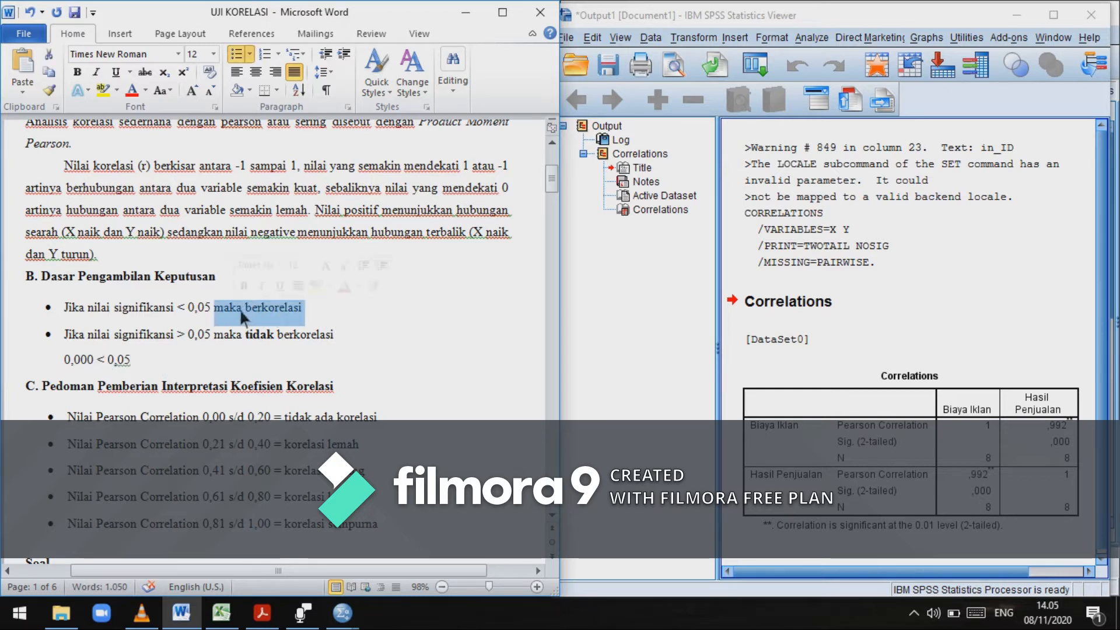
{"action": "right_click", "coordinate": [238, 309]}
{"action": "left_click", "coordinate": [274, 256]}
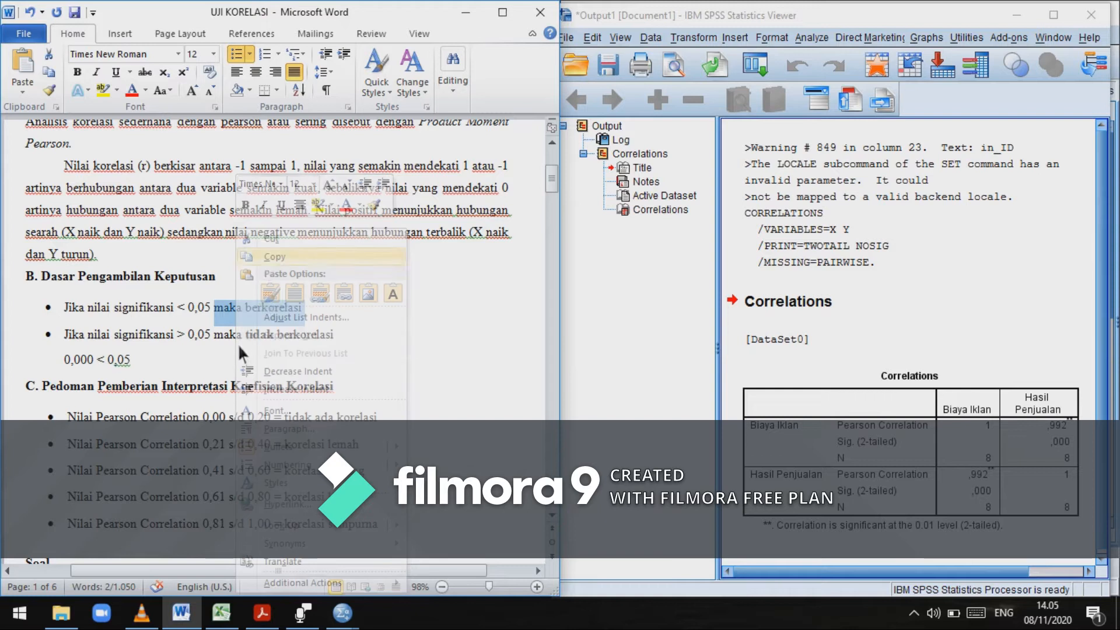
{"action": "left_click", "coordinate": [219, 365]}
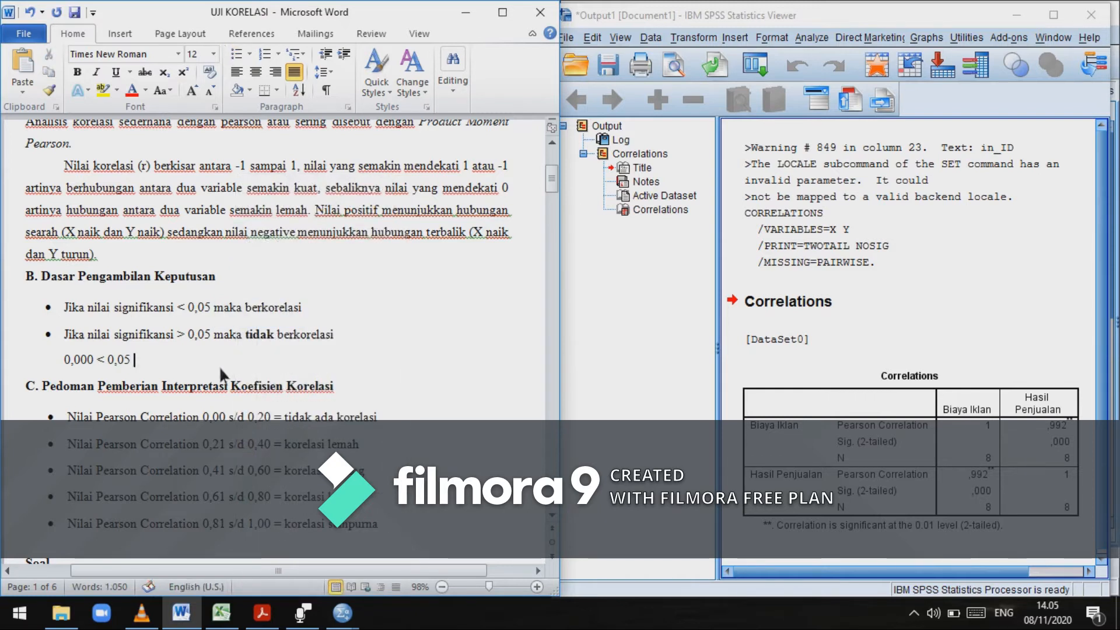
{"action": "right_click", "coordinate": [213, 368]}
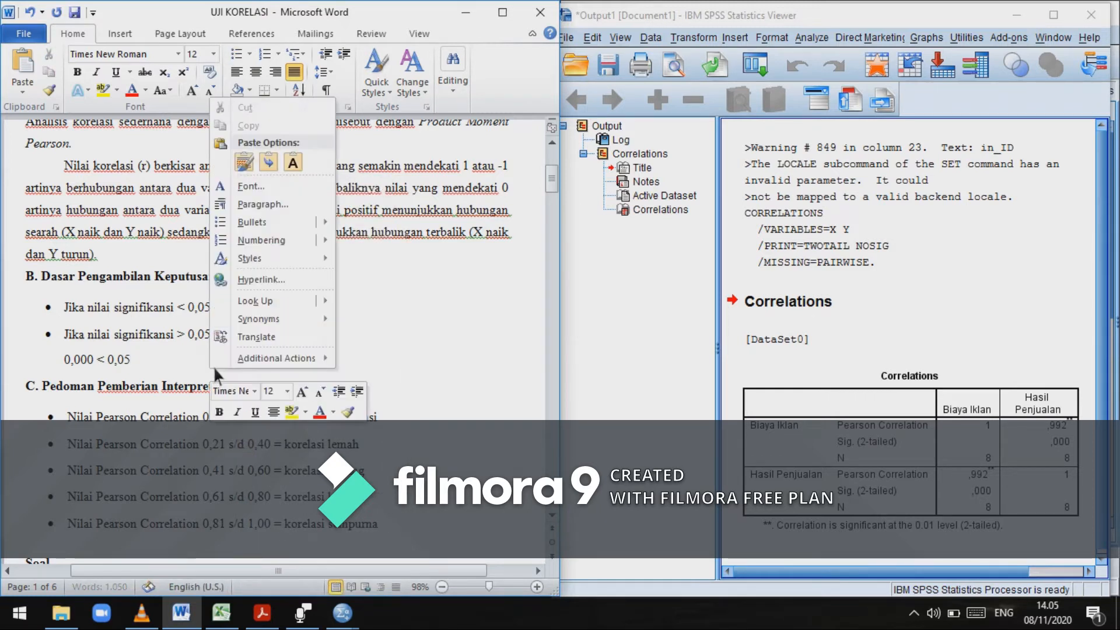
{"action": "left_click", "coordinate": [252, 165]}
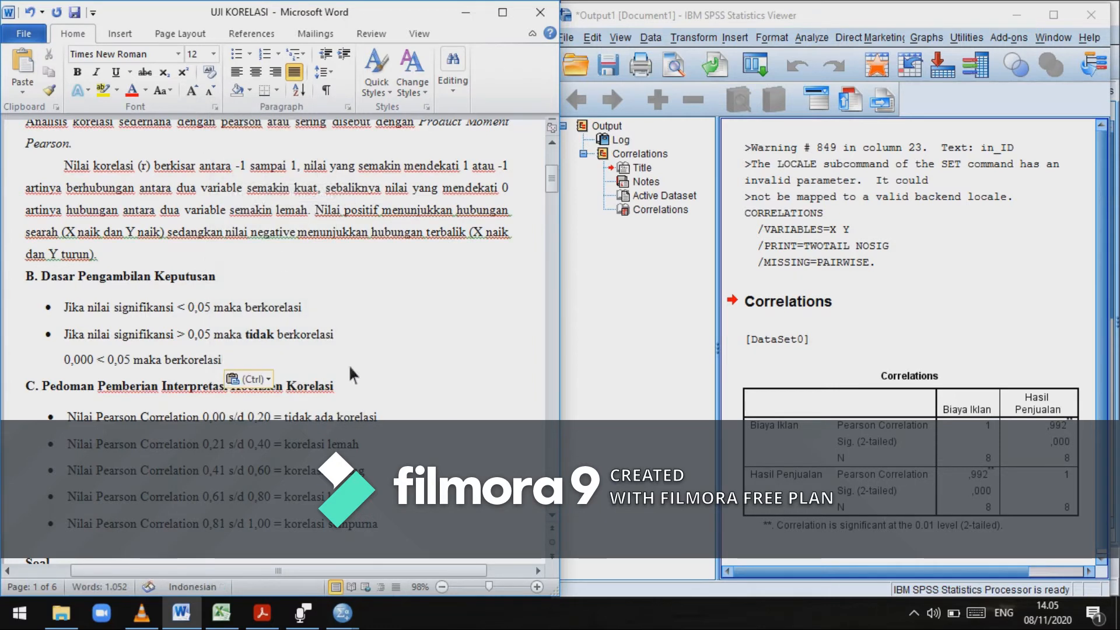
Make the line "0,000 < 0,05 maka berkorelasi" bold
{"action": "left_click_drag", "start_coordinate": [265, 359], "coordinate": [63, 358]}
{"action": "left_click", "coordinate": [77, 72]}
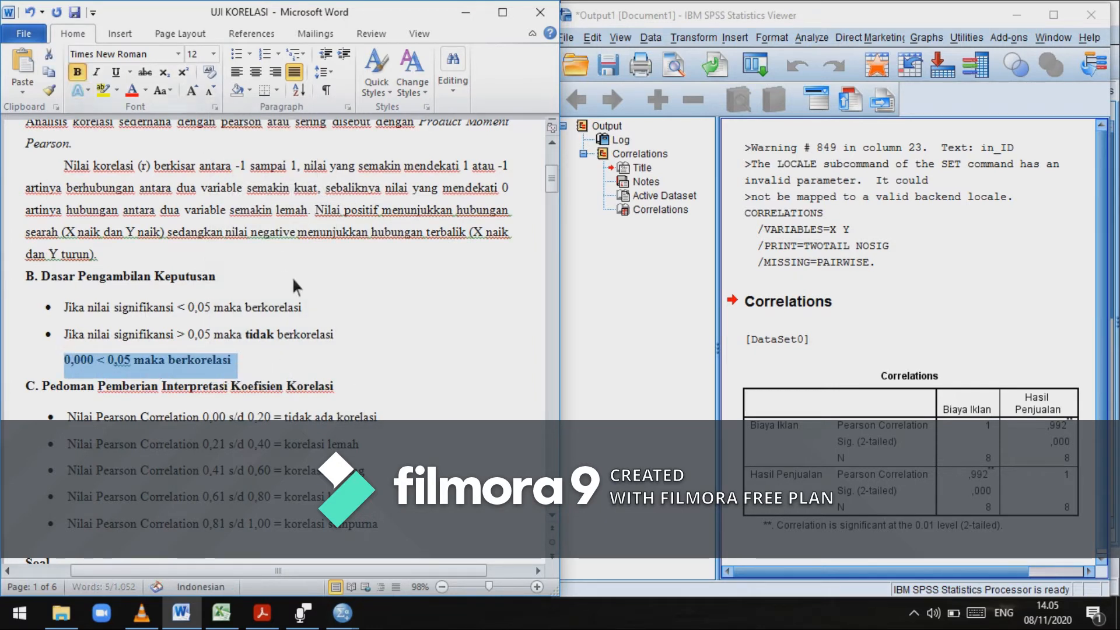
{"action": "left_click", "coordinate": [292, 361]}
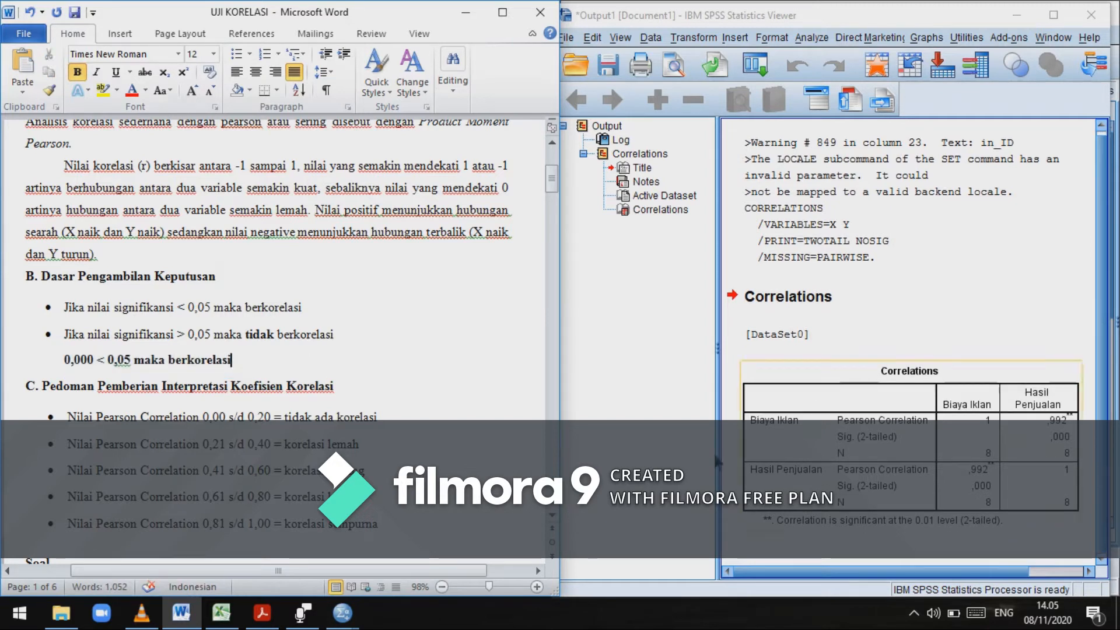
Compare the Pearson coefficient with the interpretation guidelines in section C, and read the document's written analysis through to "Kesimpulan"
{"action": "scroll", "coordinate": [280, 423], "scroll_direction": "down", "scroll_amount": 1}
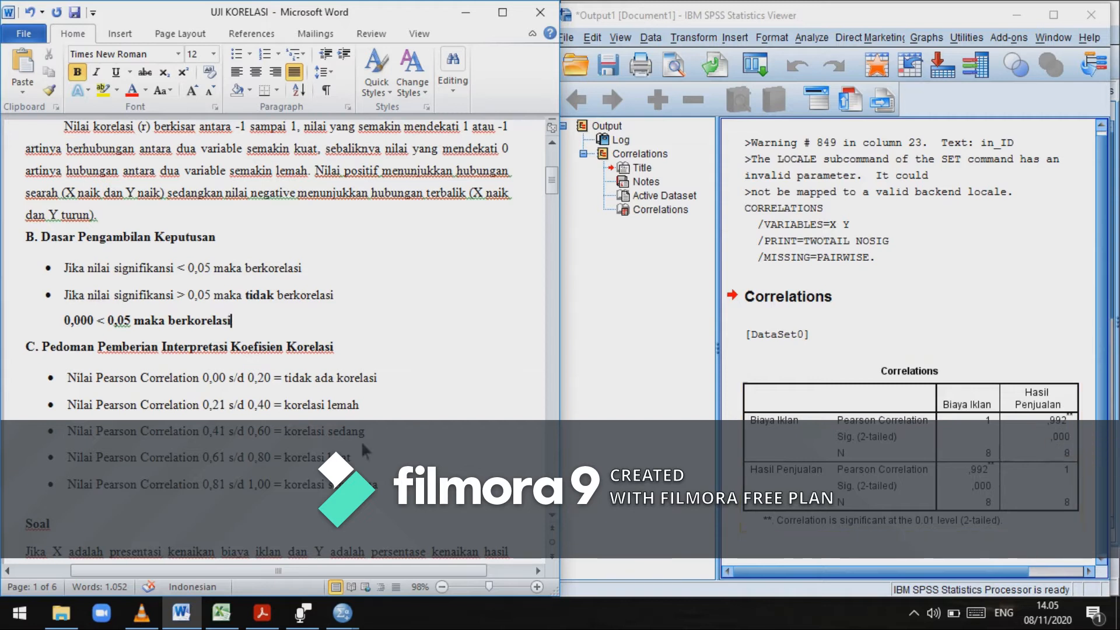
{"action": "left_click_drag", "start_coordinate": [386, 485], "coordinate": [92, 484]}
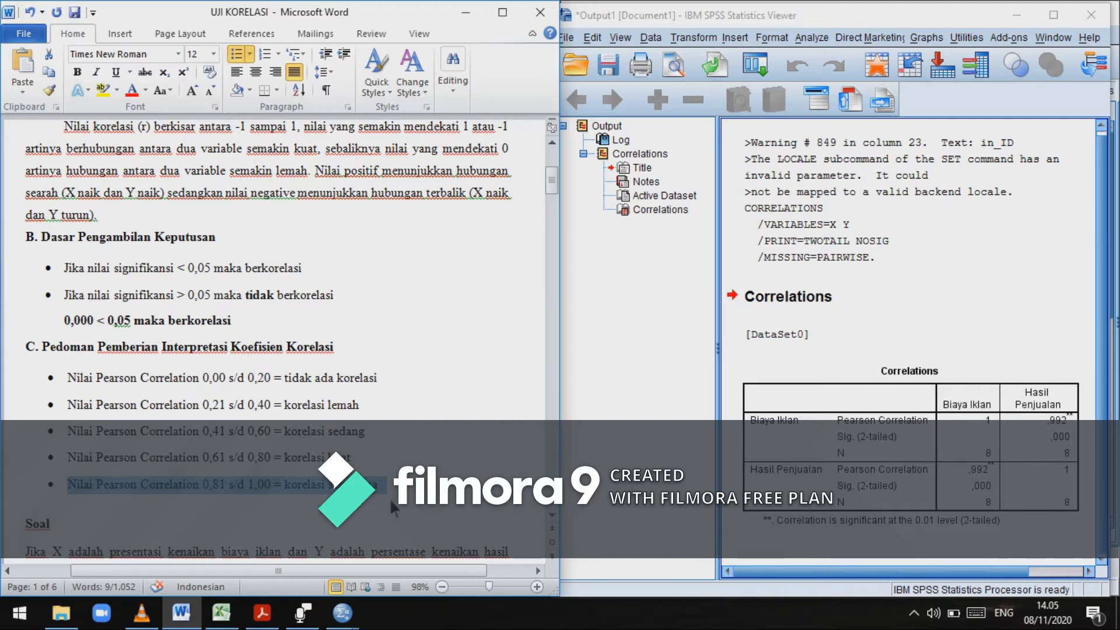
{"action": "left_click", "coordinate": [407, 491]}
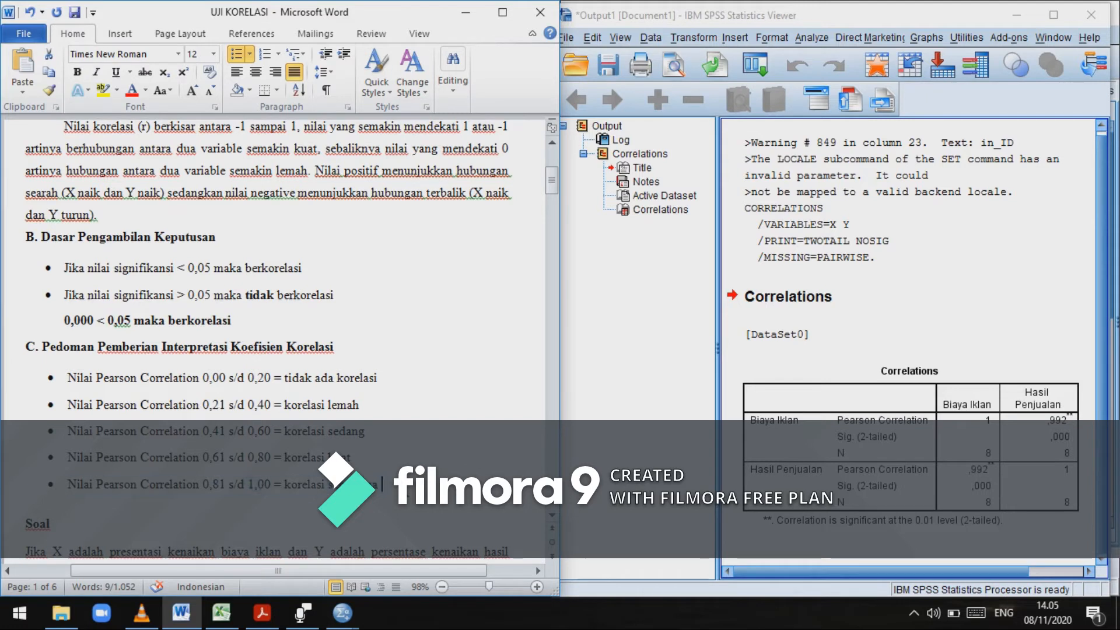
{"action": "scroll", "coordinate": [407, 491], "scroll_direction": "down", "scroll_amount": 7}
{"action": "scroll", "coordinate": [407, 492], "scroll_direction": "down", "scroll_amount": 10}
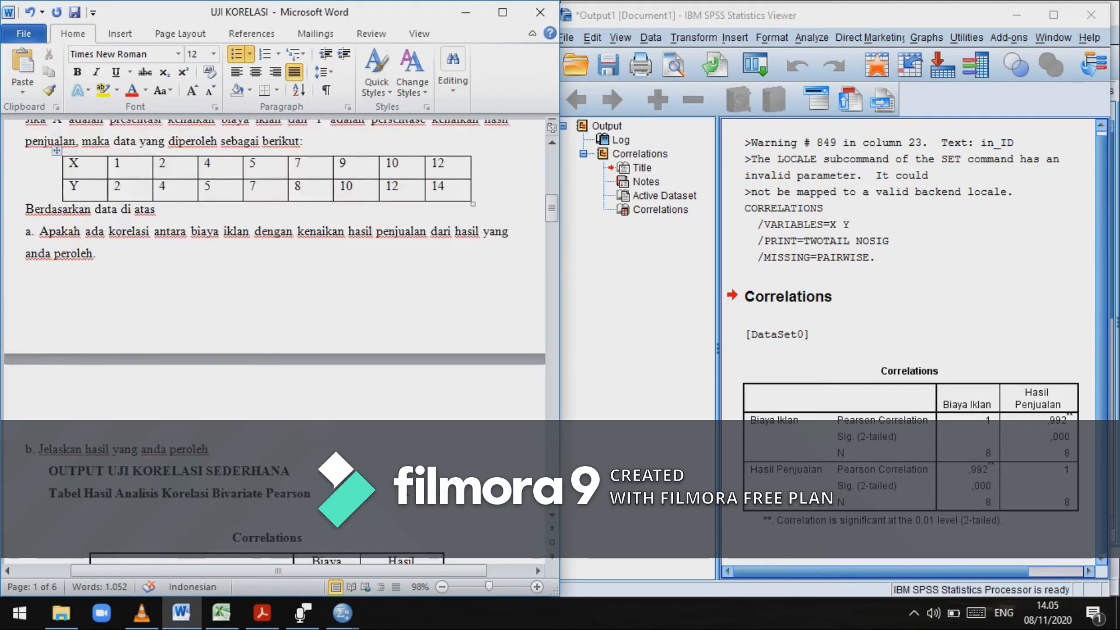
{"action": "scroll", "coordinate": [407, 492], "scroll_direction": "down", "scroll_amount": 10}
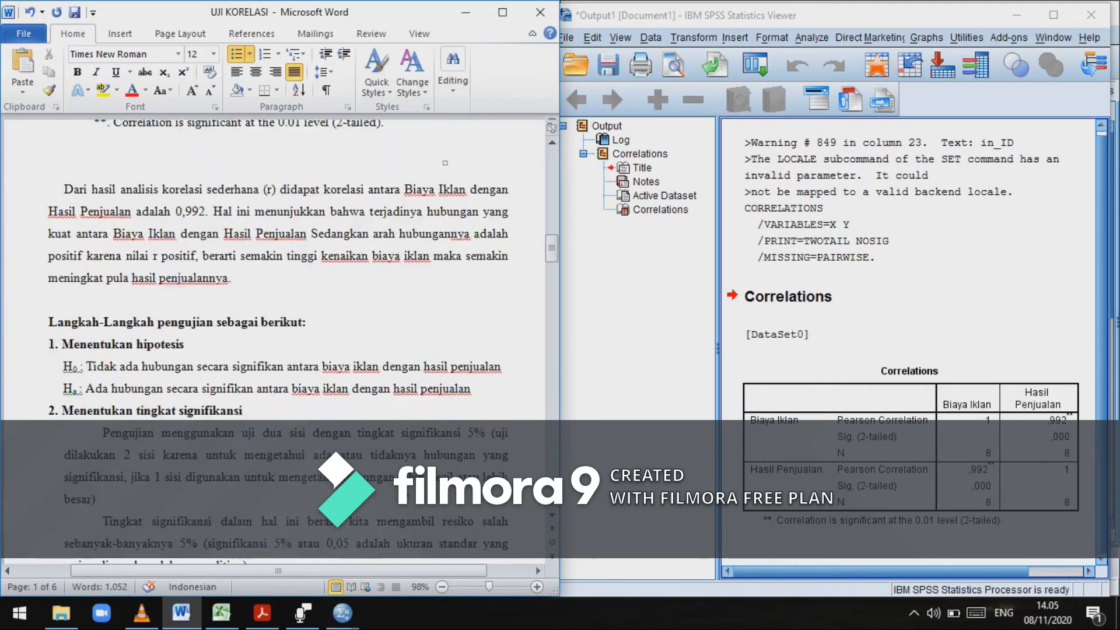
{"action": "scroll", "coordinate": [373, 454], "scroll_direction": "down", "scroll_amount": 3}
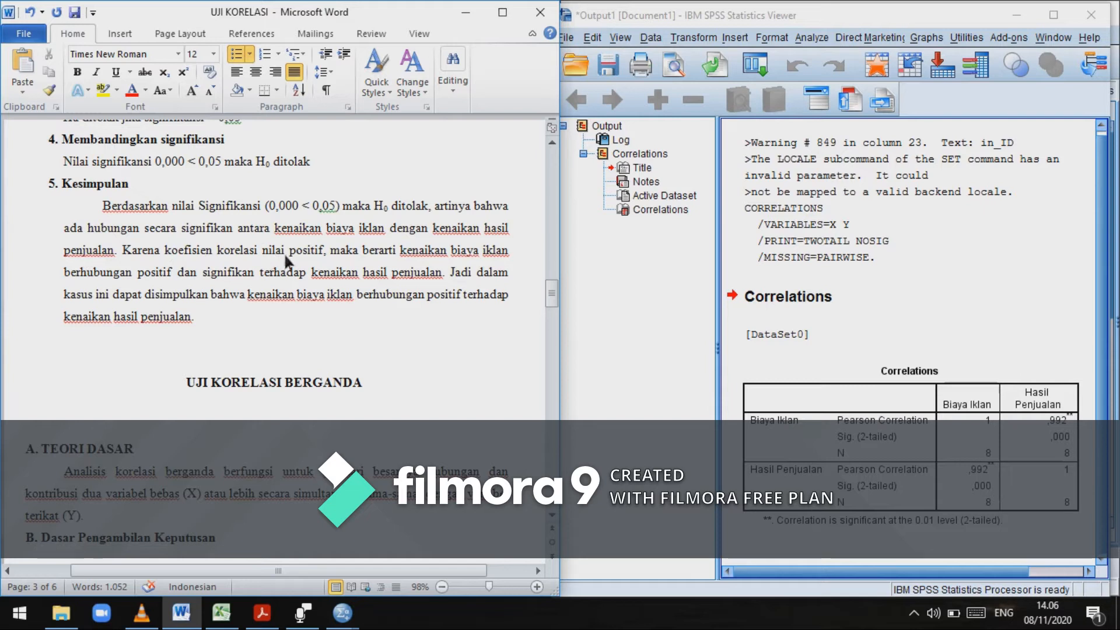
{"action": "left_click", "coordinate": [1030, 470]}
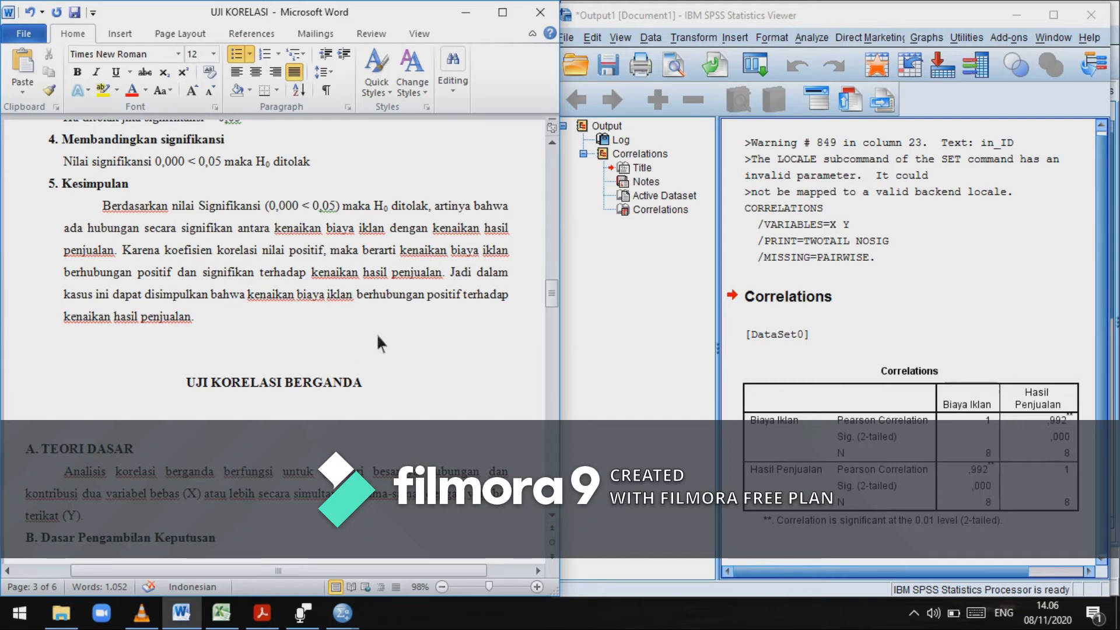
{"action": "left_click_drag", "start_coordinate": [97, 199], "coordinate": [201, 317]}
{"action": "left_click", "coordinate": [240, 359]}
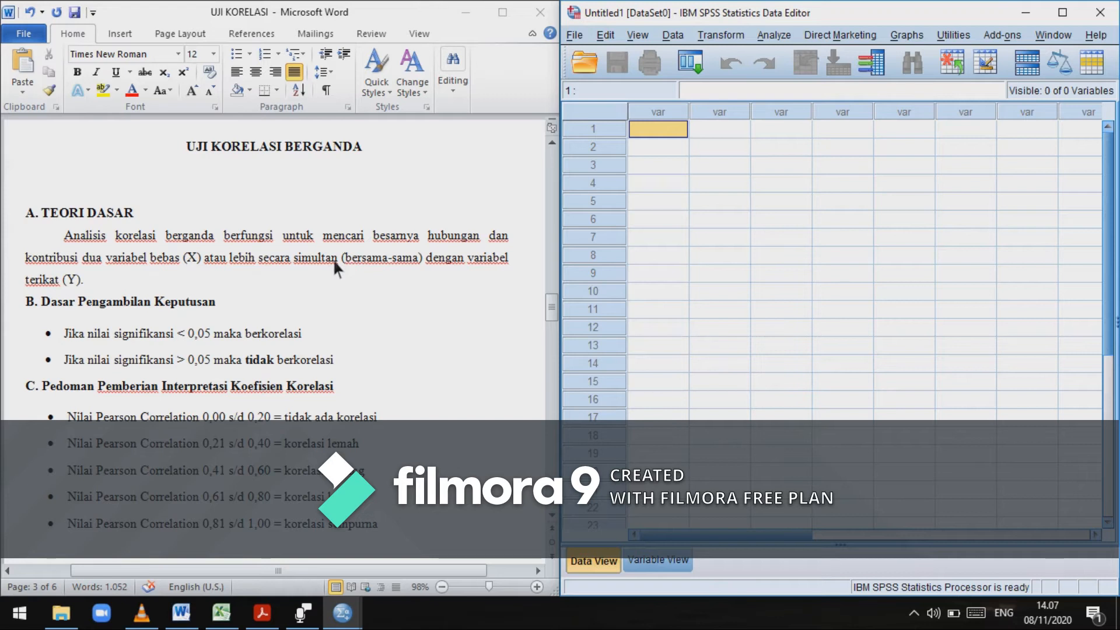
Bring up the "Soal" worker data table for the multiple correlation test and the variable definitions of the empty SPSS dataset
{"action": "scroll", "coordinate": [325, 327], "scroll_direction": "down", "scroll_amount": 6}
{"action": "scroll", "coordinate": [341, 352], "scroll_direction": "down", "scroll_amount": 5}
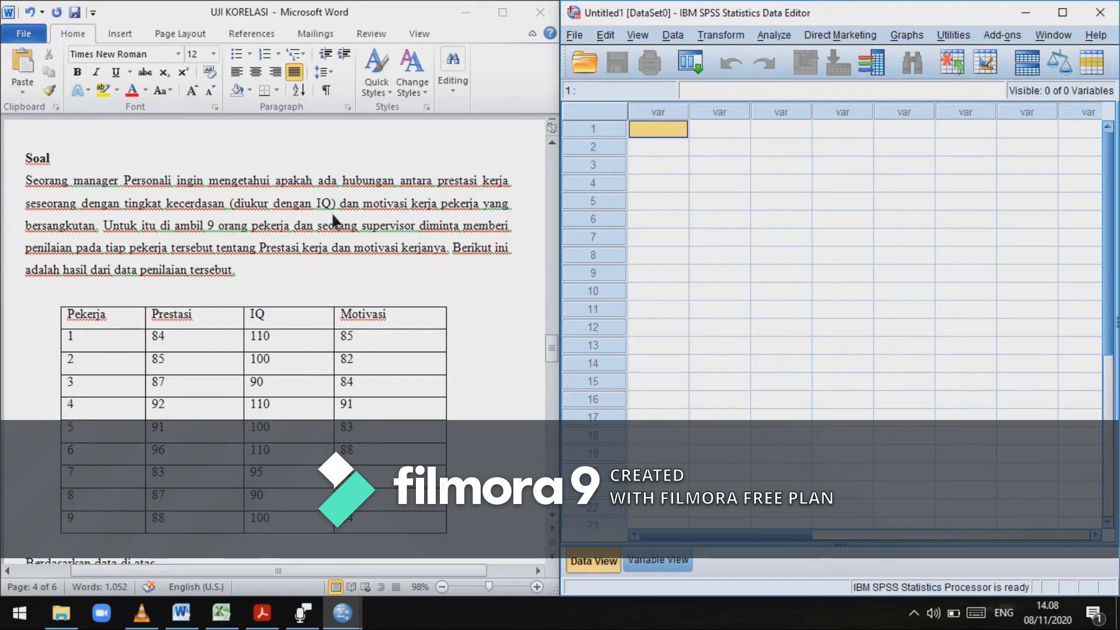
{"action": "scroll", "coordinate": [473, 362], "scroll_direction": "down", "scroll_amount": 1}
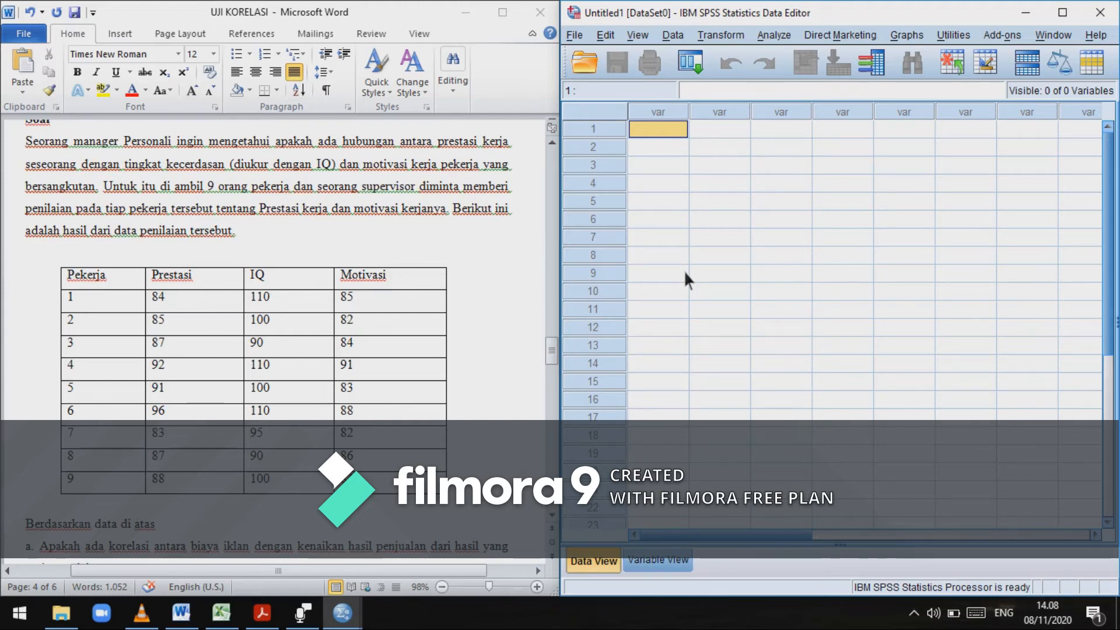
{"action": "left_click", "coordinate": [670, 564]}
{"action": "left_click", "coordinate": [677, 113]}
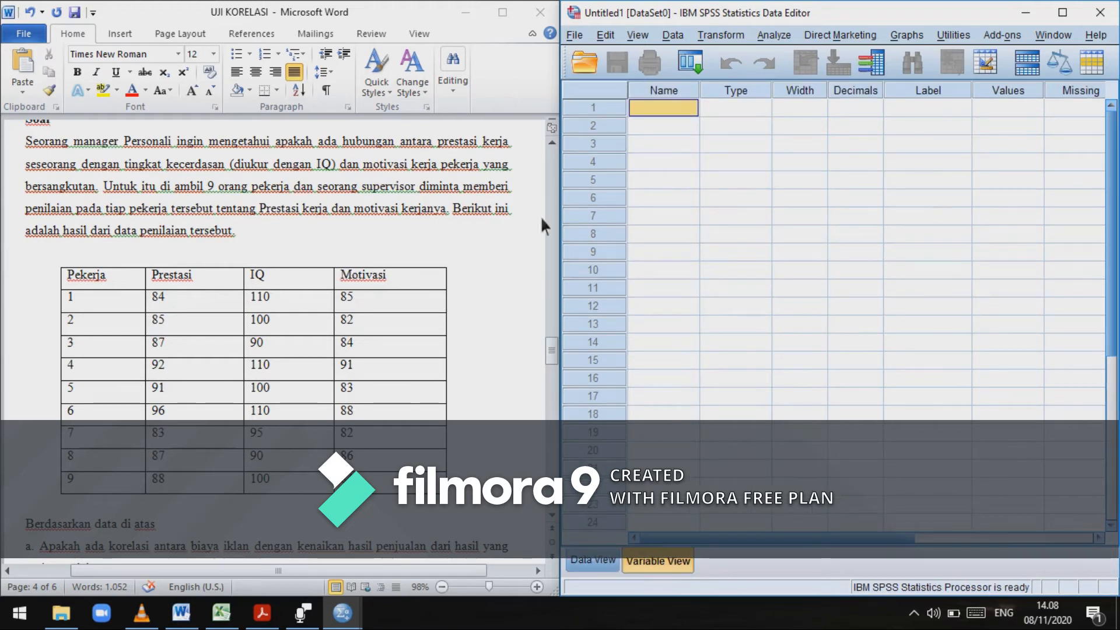
Add variable codes to the Word table's headers: (Y) after Prestasi, (X1) after IQ and (X2) after Motivasi
{"action": "left_click", "coordinate": [224, 278]}
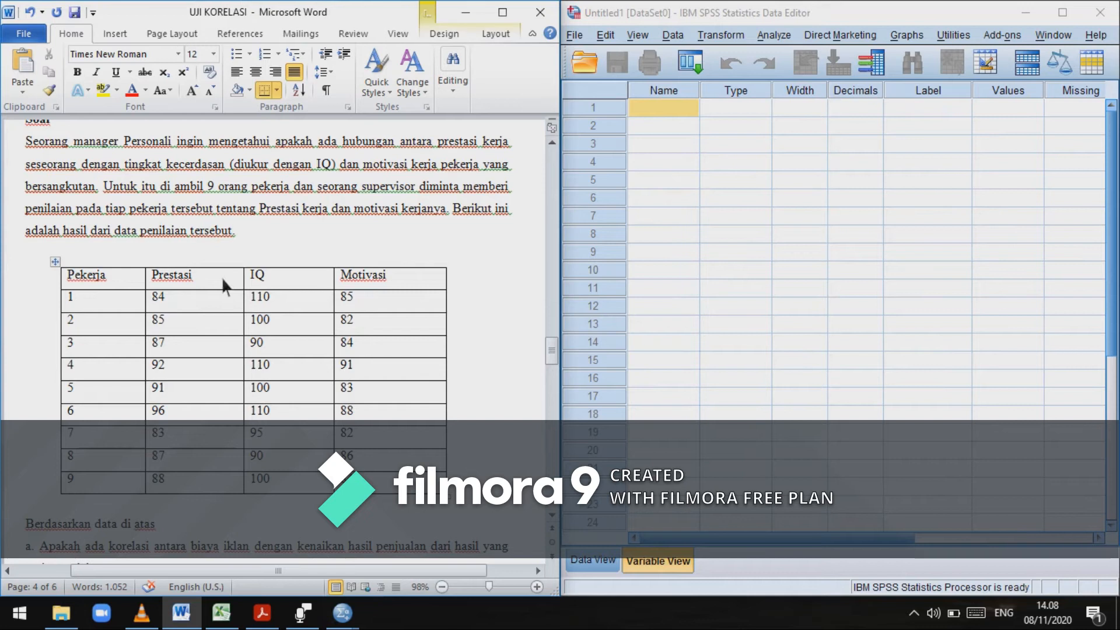
{"action": "type", "text": "("}
{"action": "key", "text": "Caps_Lock"}
{"action": "type", "text": "Y)"}
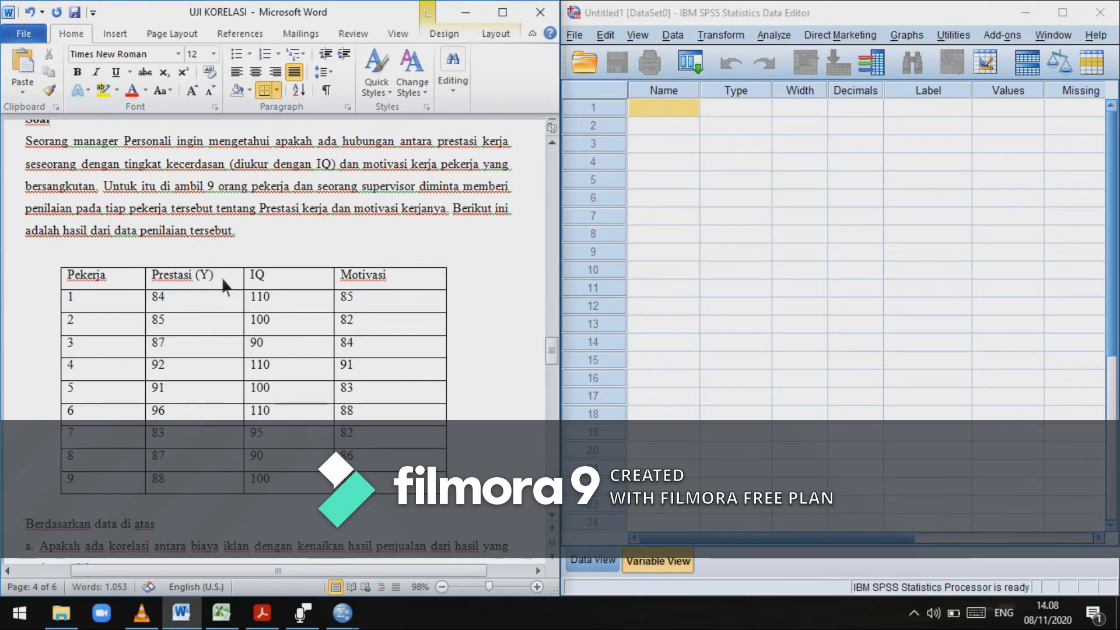
{"action": "left_click", "coordinate": [304, 271]}
{"action": "type", "text": "(Z"}
{"action": "type", "text": "1"}
{"action": "key", "text": "BackSpace"}
{"action": "key", "text": "BackSpace"}
{"action": "type", "text": "X1)"}
{"action": "left_click", "coordinate": [411, 282]}
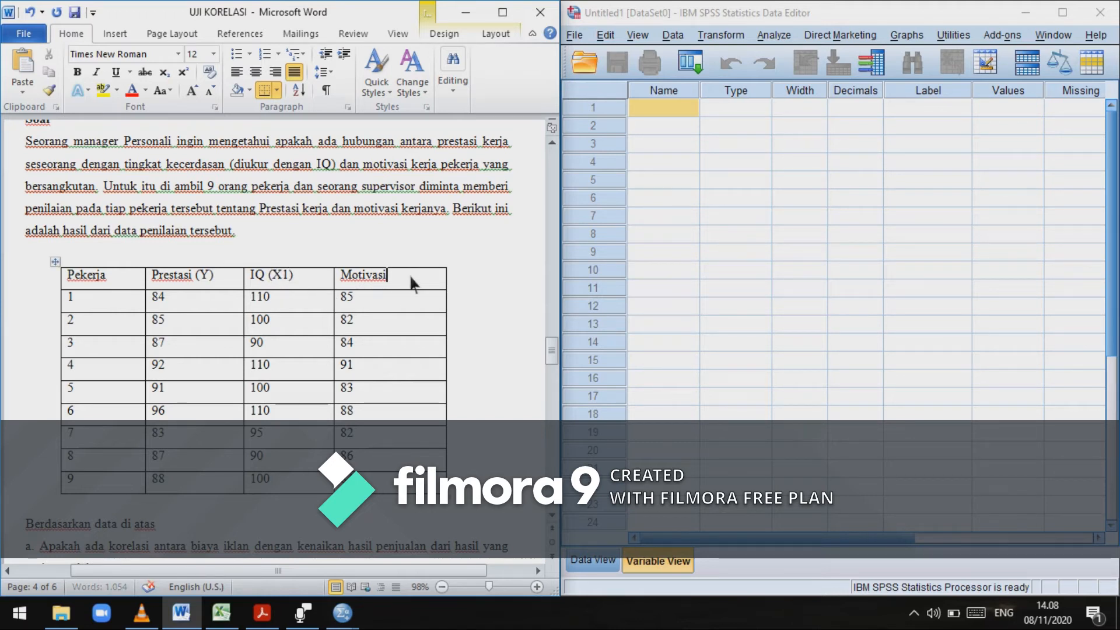
{"action": "type", "text": "(X2)"}
Define three variables in the SPSS dataset named X1, X2 and Y in rows 1 to 3
{"action": "left_click", "coordinate": [667, 111]}
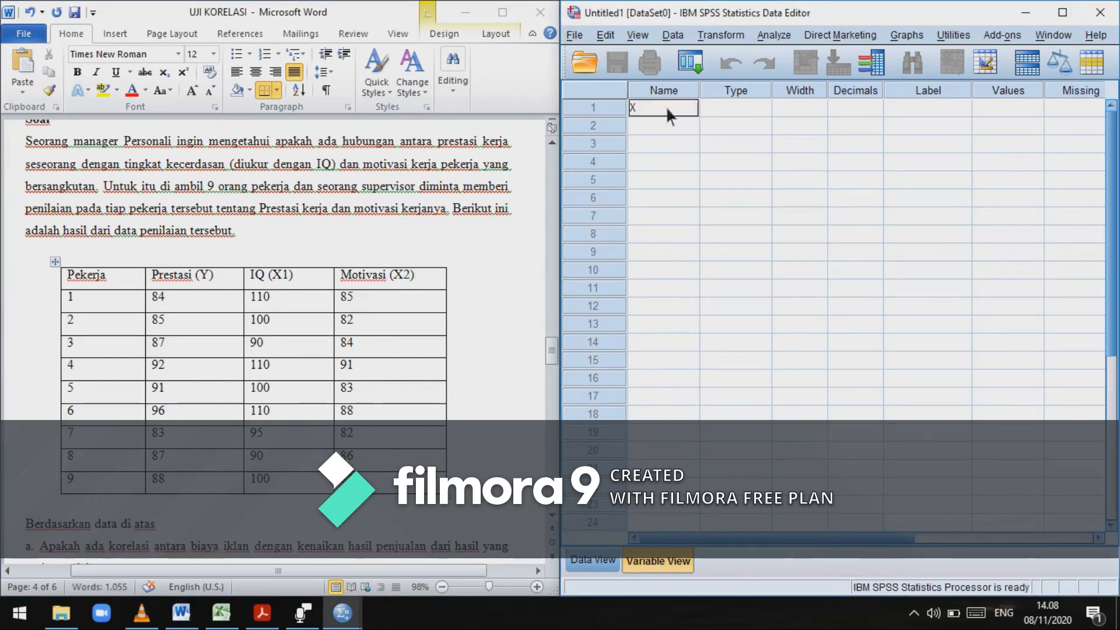
{"action": "left_click", "coordinate": [659, 129]}
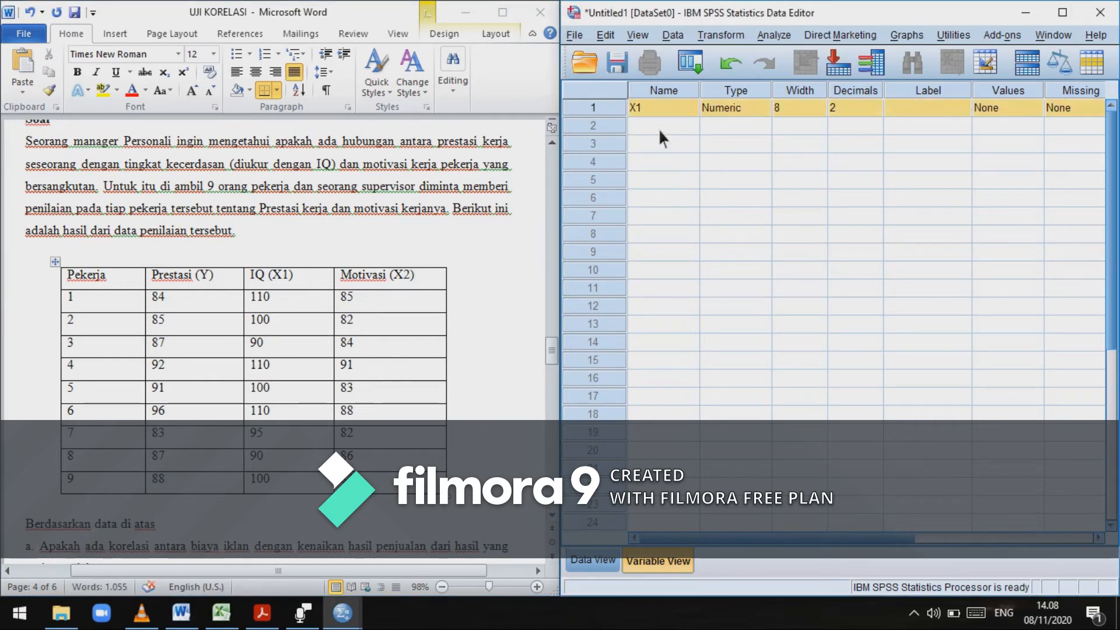
{"action": "type", "text": "X2"}
{"action": "left_click", "coordinate": [650, 139]}
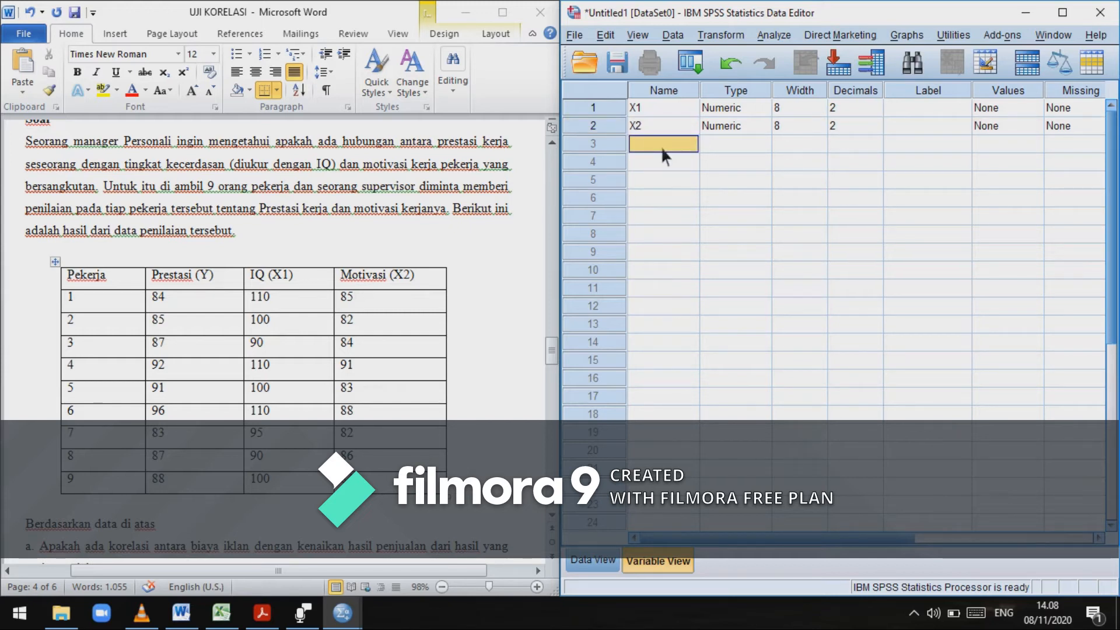
{"action": "type", "text": "Y"}
Set the decimals of variables X1, X2 and Y to 0
{"action": "left_click", "coordinate": [869, 105]}
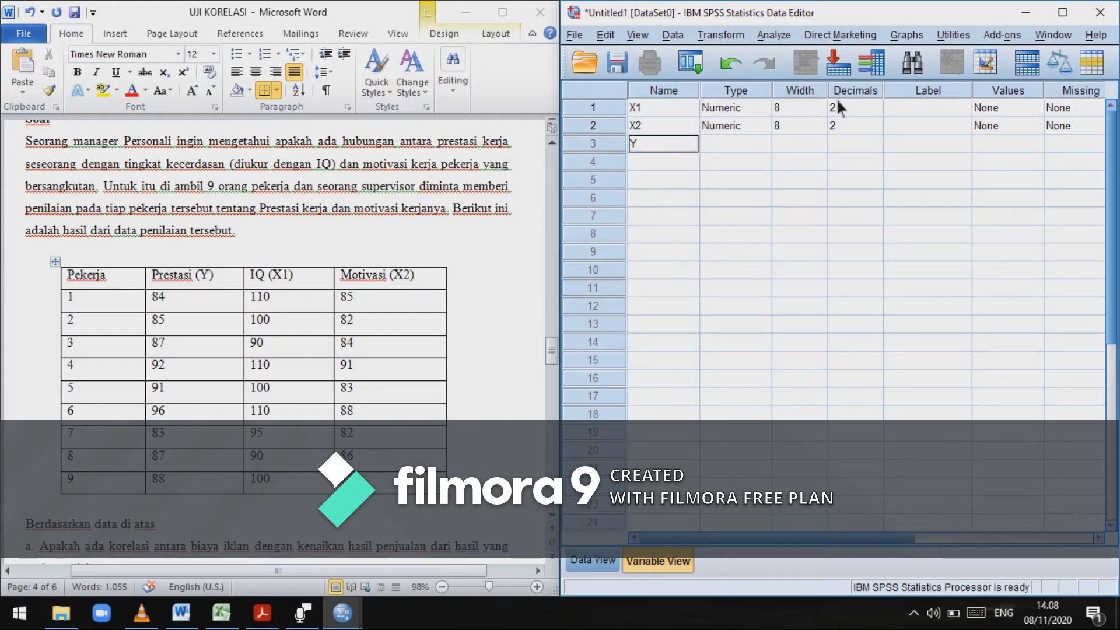
{"action": "left_click", "coordinate": [879, 111]}
{"action": "left_click", "coordinate": [879, 111]}
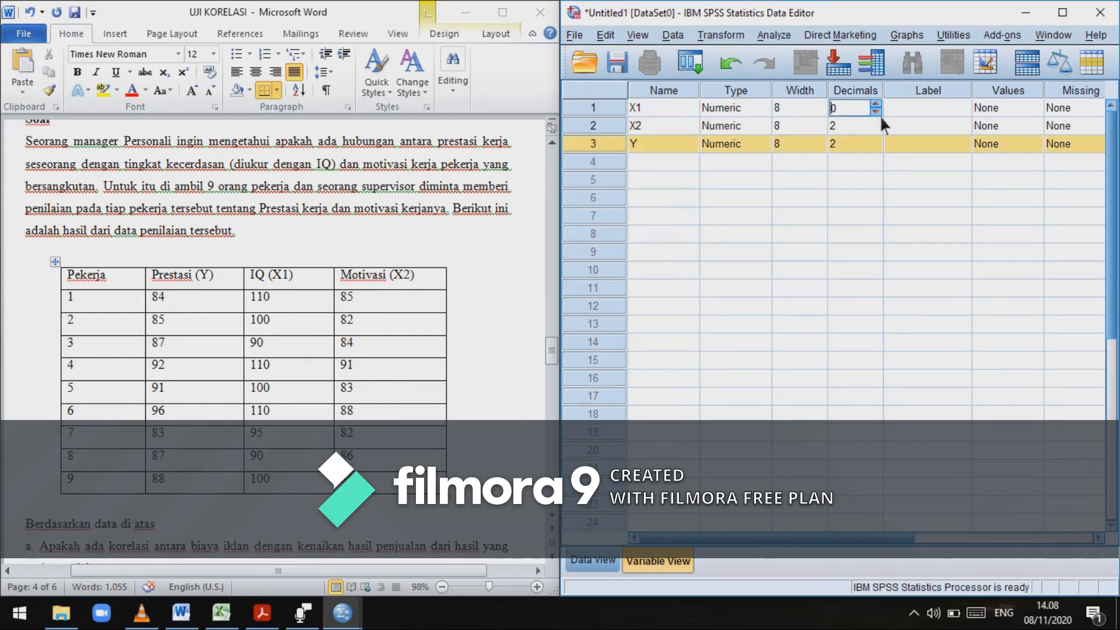
{"action": "left_click", "coordinate": [880, 126]}
{"action": "left_click", "coordinate": [880, 127]}
{"action": "left_click", "coordinate": [881, 141]}
{"action": "left_click", "coordinate": [881, 149]}
{"action": "left_click", "coordinate": [880, 147]}
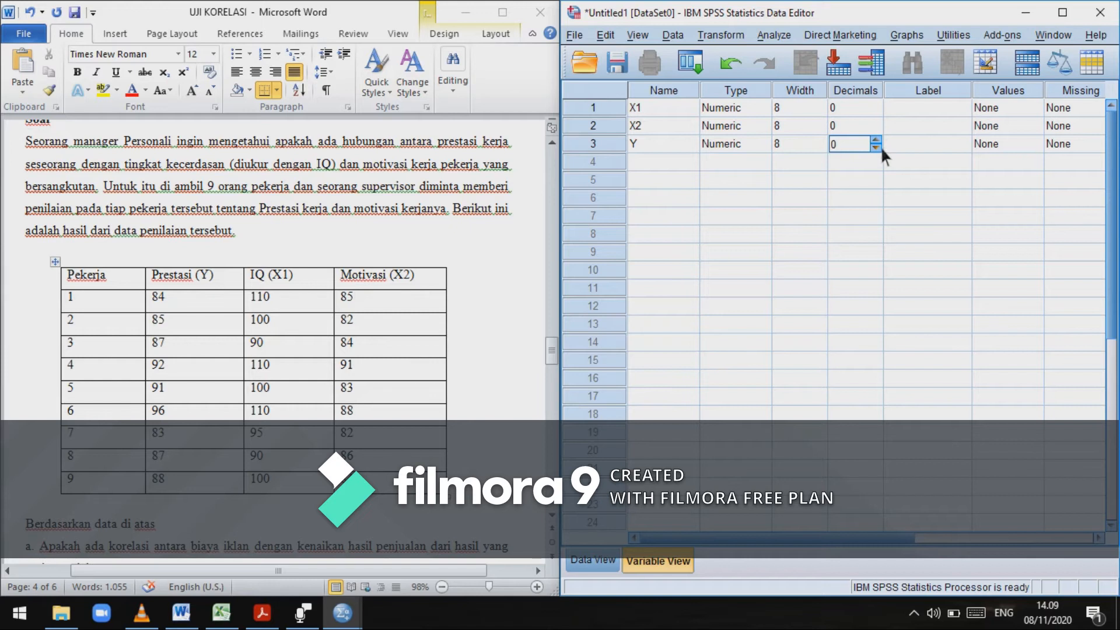
Label variable X1 as IQ and variable X2 as Motivasi in the SPSS variable definitions
{"action": "left_click", "coordinate": [950, 114]}
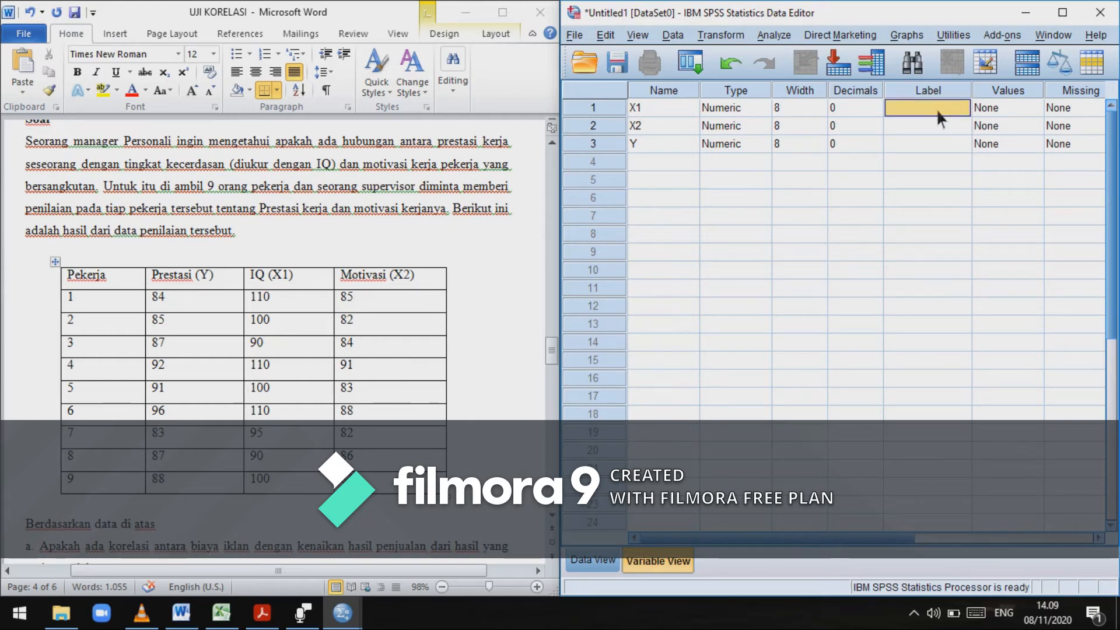
{"action": "left_click", "coordinate": [936, 109]}
{"action": "key", "text": "Caps_Lock"}
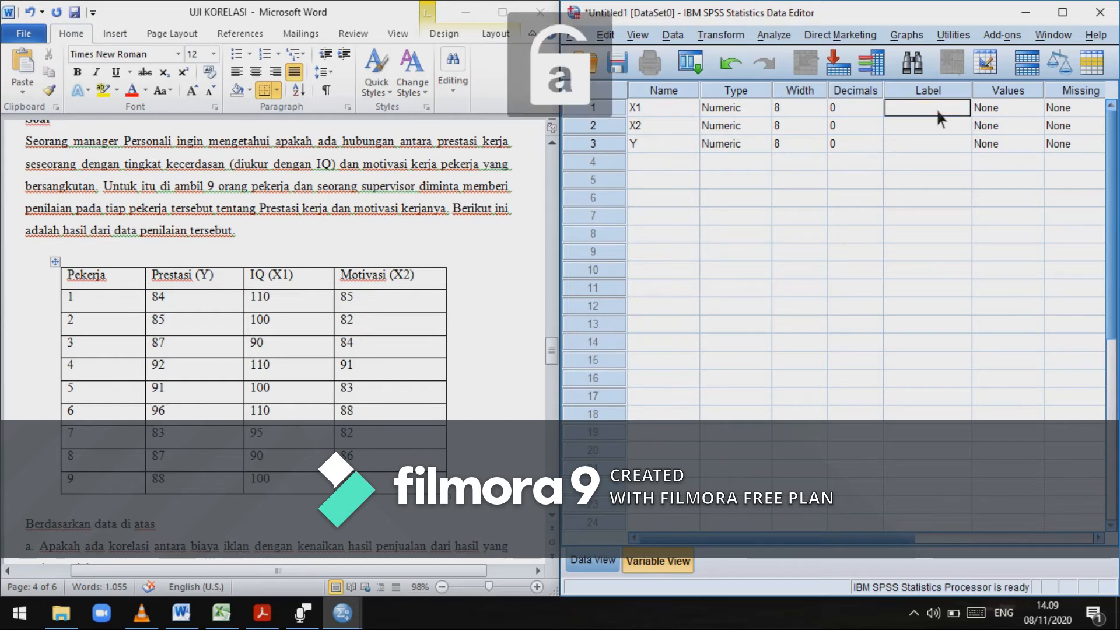
{"action": "key", "text": "Caps_Lock"}
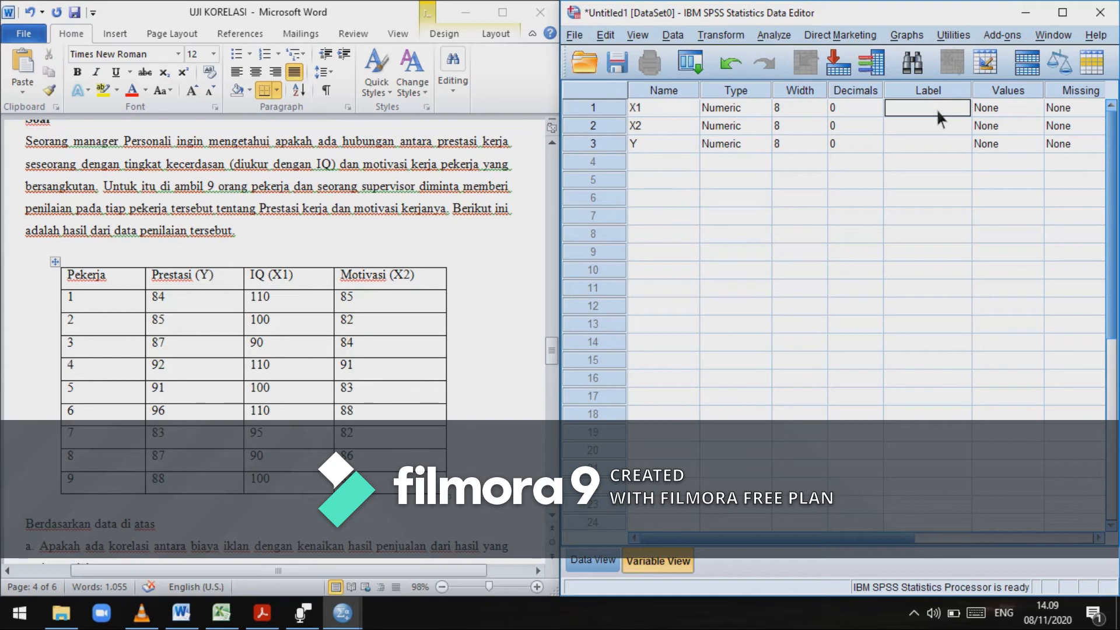
{"action": "type", "text": "IQ"}
{"action": "key", "text": "Return"}
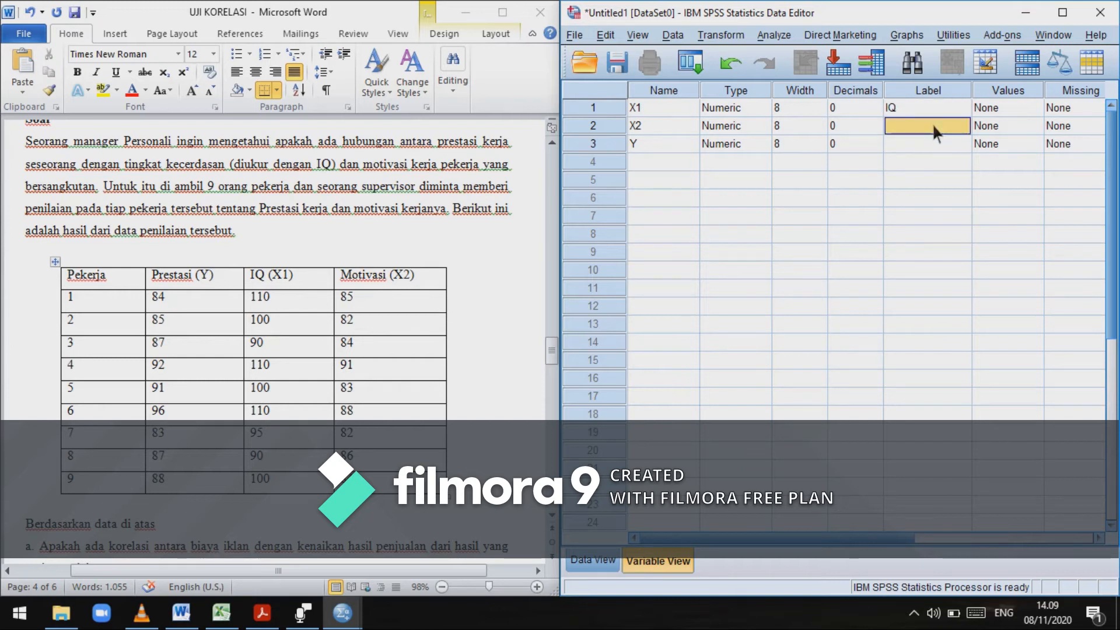
{"action": "type", "text": "M"}
{"action": "key", "text": "Caps_Lock"}
{"action": "type", "text": "otivasi"}
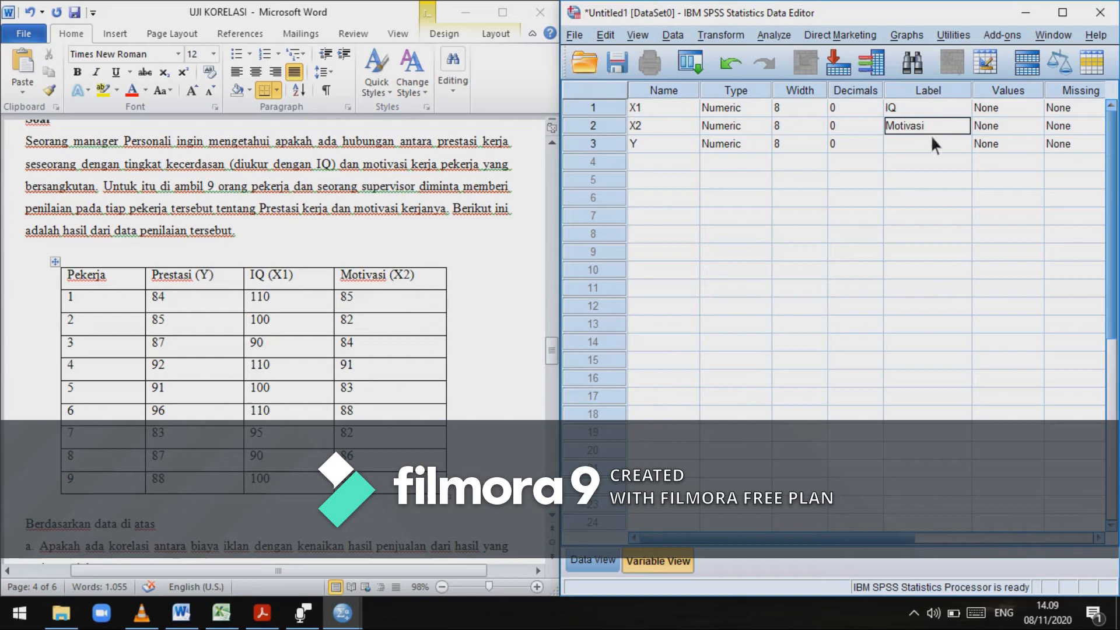
Label variable Y as Prestasi
{"action": "left_click", "coordinate": [929, 142]}
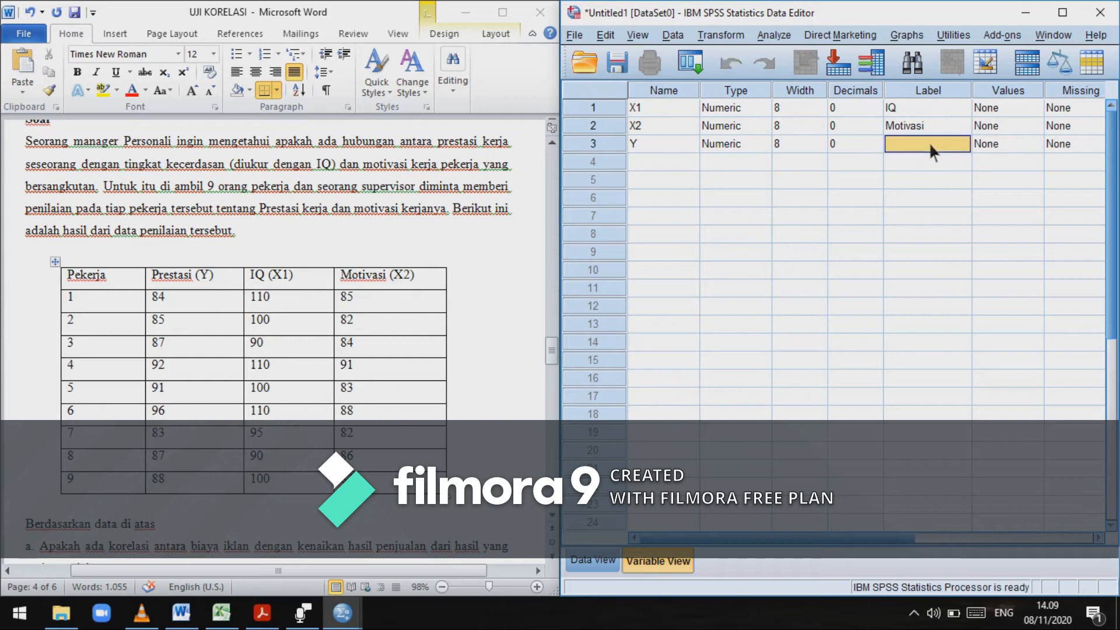
{"action": "key", "text": "Caps_Lock"}
{"action": "type", "text": "P"}
{"action": "key", "text": "Caps_Lock"}
{"action": "type", "text": "restasi"}
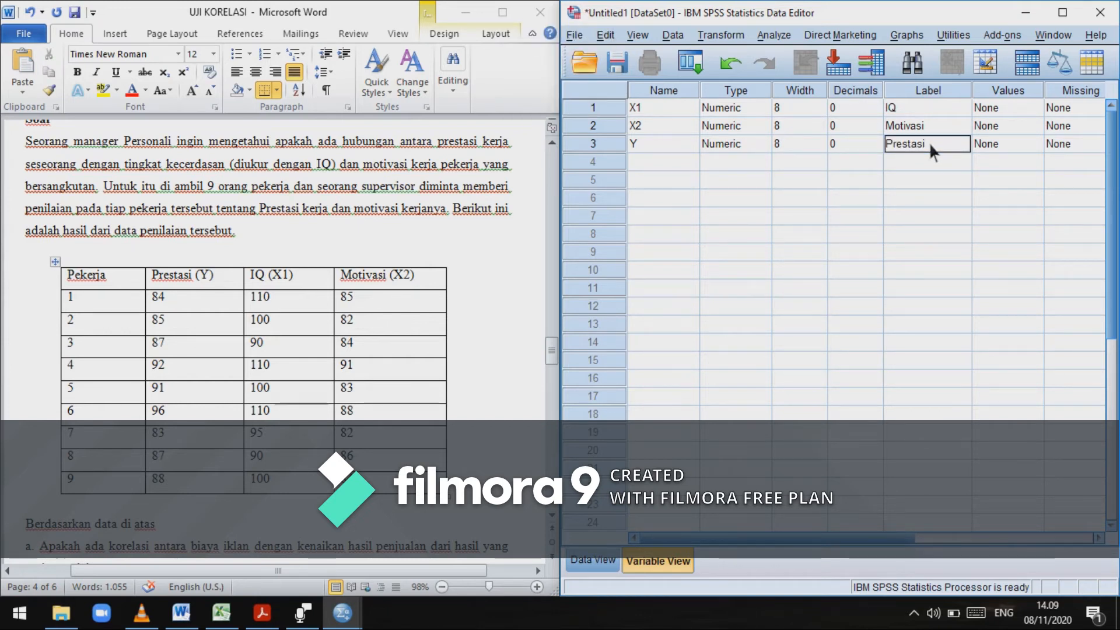
Set the measurement level of X1, X2 and Y to Scale, and bring up the empty data grid
{"action": "left_click_drag", "start_coordinate": [908, 540], "coordinate": [1092, 541]}
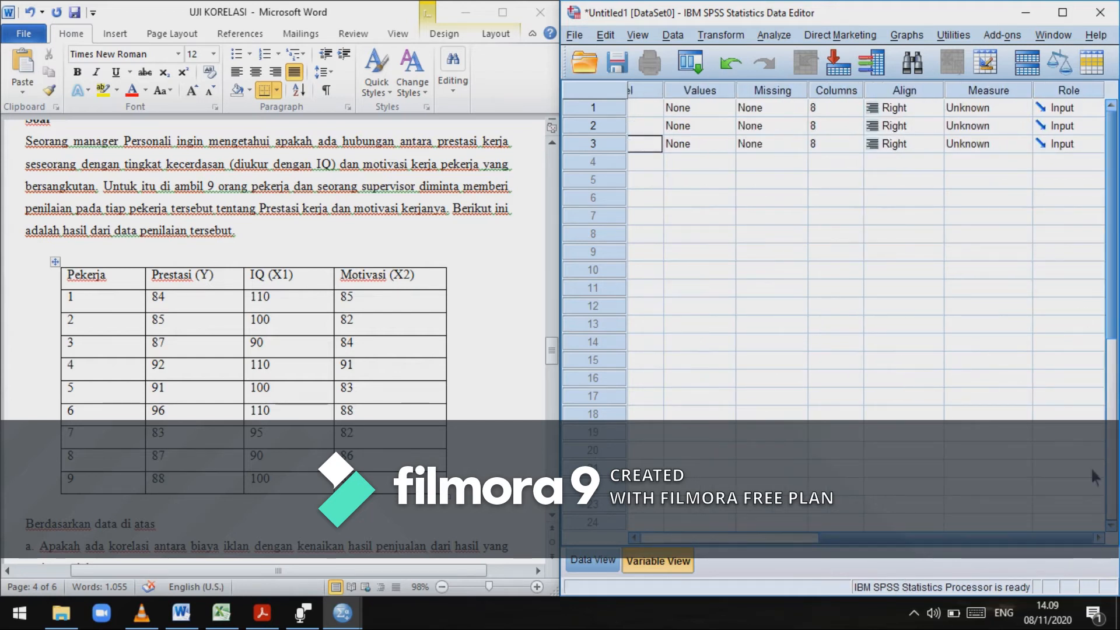
{"action": "left_click", "coordinate": [1006, 110]}
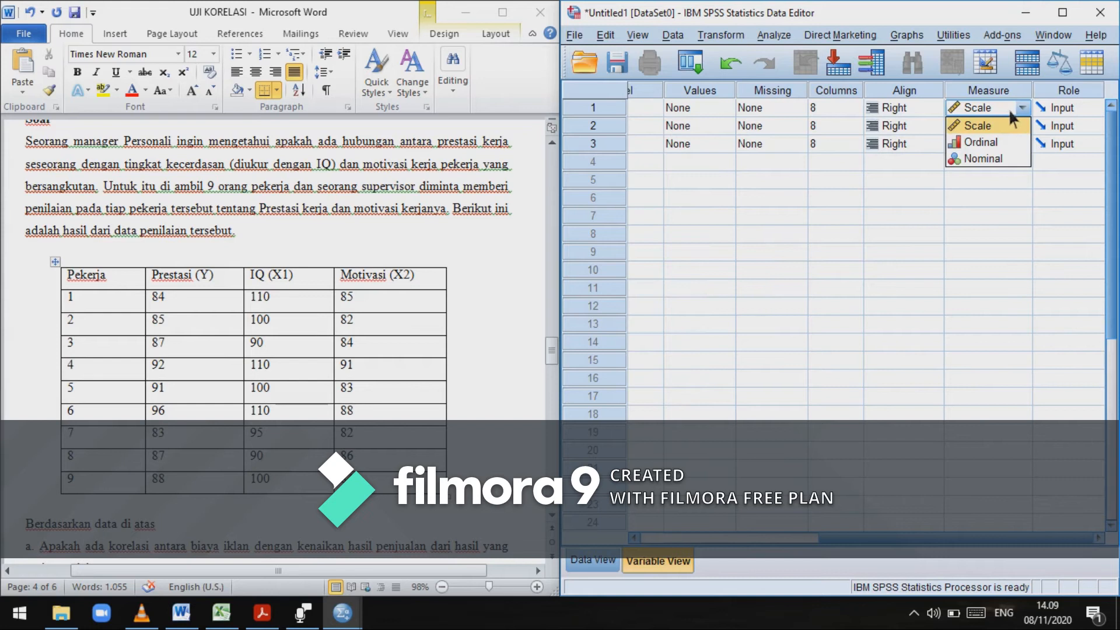
{"action": "left_click", "coordinate": [1011, 124]}
{"action": "left_click", "coordinate": [1007, 132]}
{"action": "left_click", "coordinate": [1002, 144]}
{"action": "left_click", "coordinate": [1003, 145]}
{"action": "left_click", "coordinate": [1002, 157]}
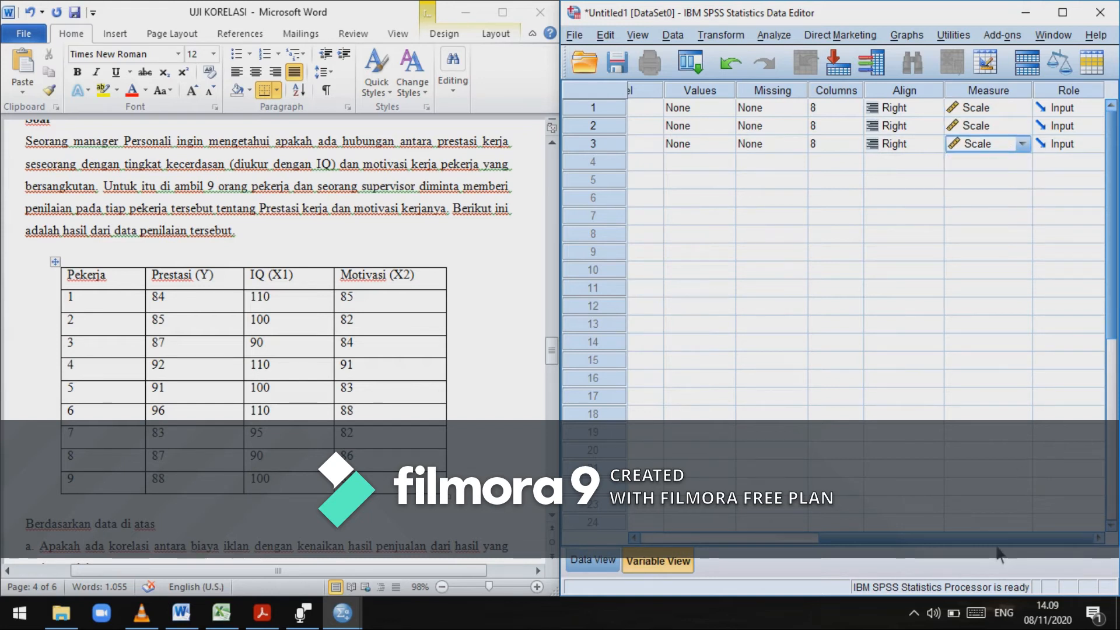
{"action": "left_click_drag", "start_coordinate": [945, 539], "coordinate": [719, 539]}
{"action": "left_click", "coordinate": [592, 561]}
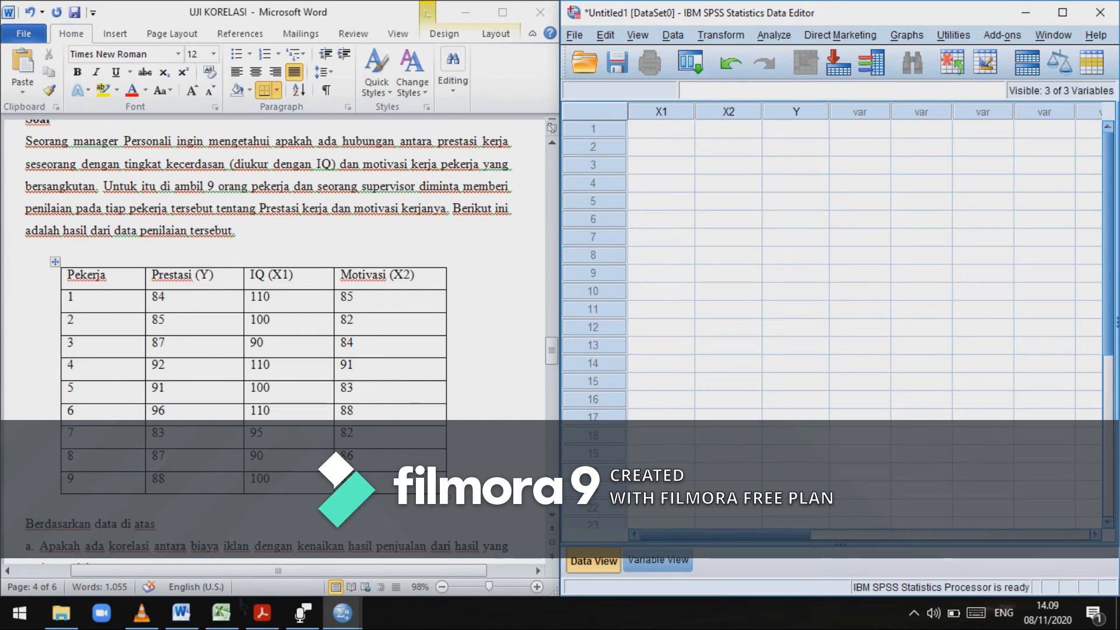
Switch to the Excel workbook "soal" and copy the range A1:C9 on Sheet3
{"action": "left_click", "coordinate": [231, 622]}
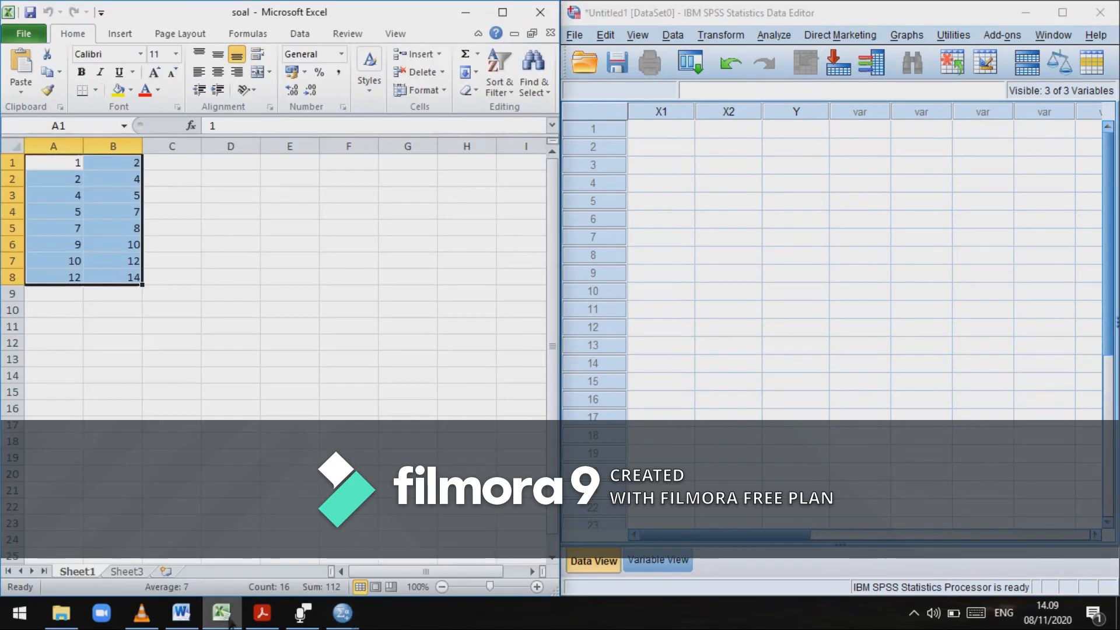
{"action": "left_click", "coordinate": [143, 573]}
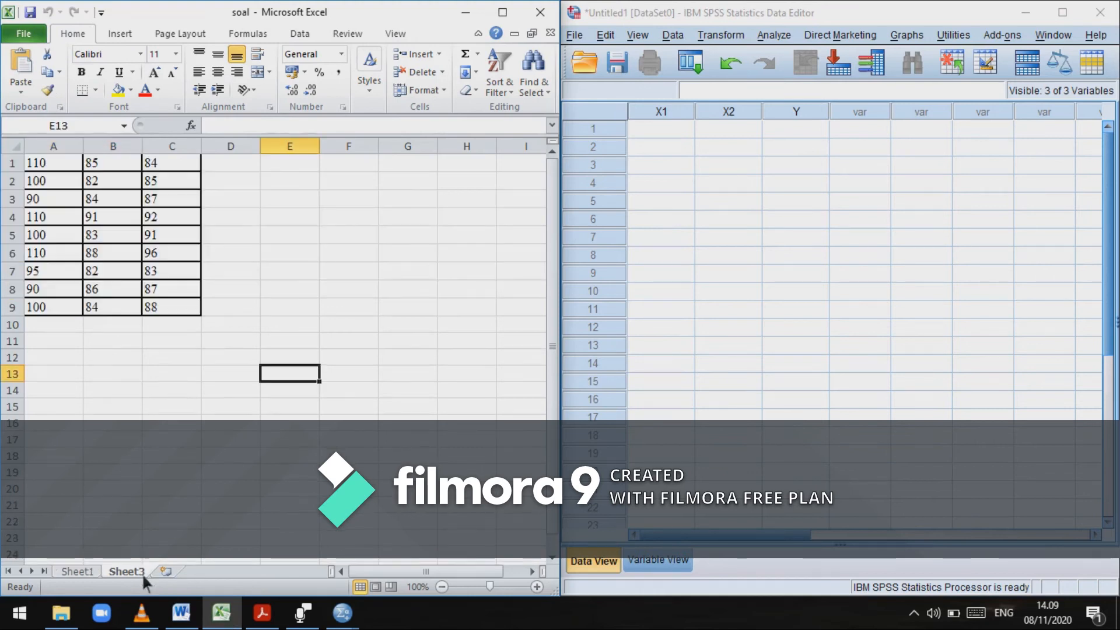
{"action": "left_click", "coordinate": [111, 294]}
{"action": "left_click", "coordinate": [52, 171]}
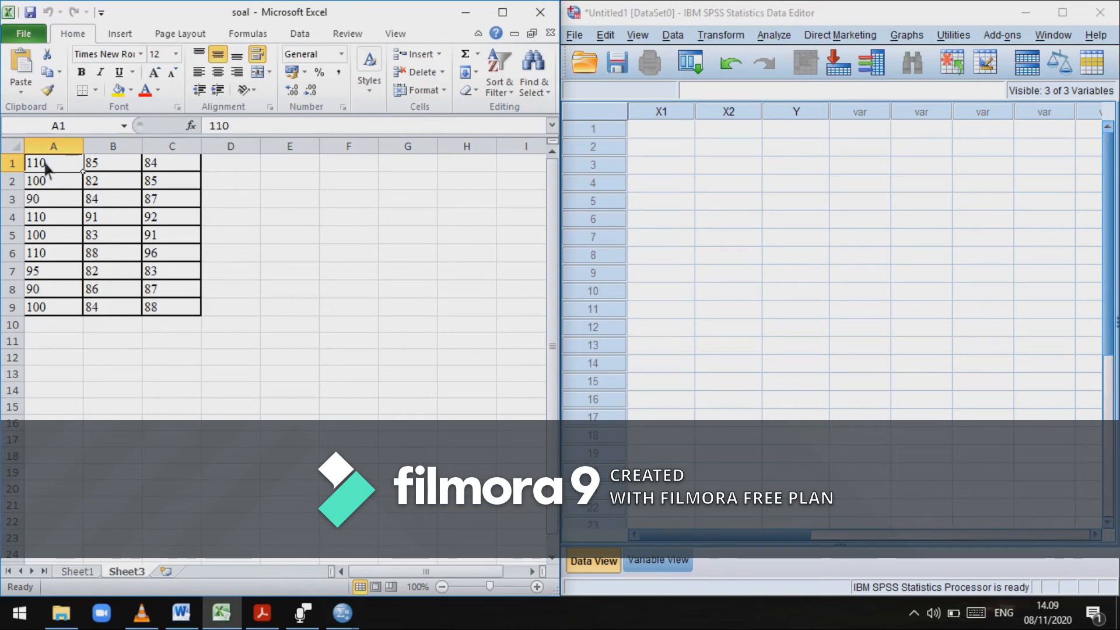
{"action": "left_click_drag", "start_coordinate": [76, 169], "coordinate": [193, 312]}
{"action": "right_click", "coordinate": [192, 313]}
{"action": "left_click", "coordinate": [221, 48]}
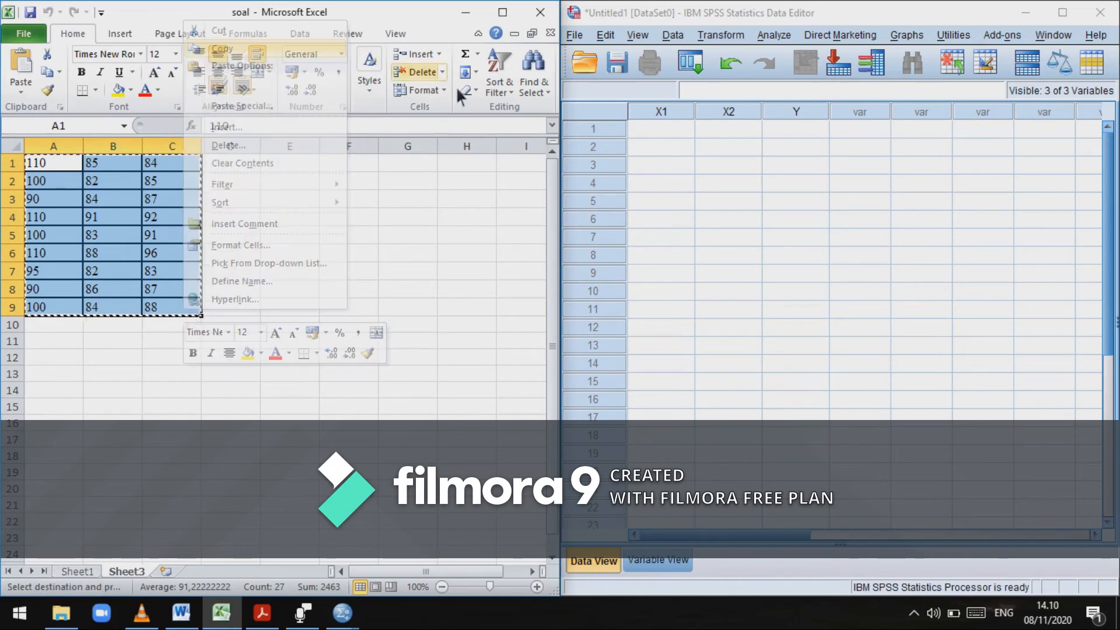
Paste the copied values into the SPSS dataset, starting at row 1 of X1
{"action": "left_click", "coordinate": [657, 126]}
{"action": "right_click", "coordinate": [657, 126]}
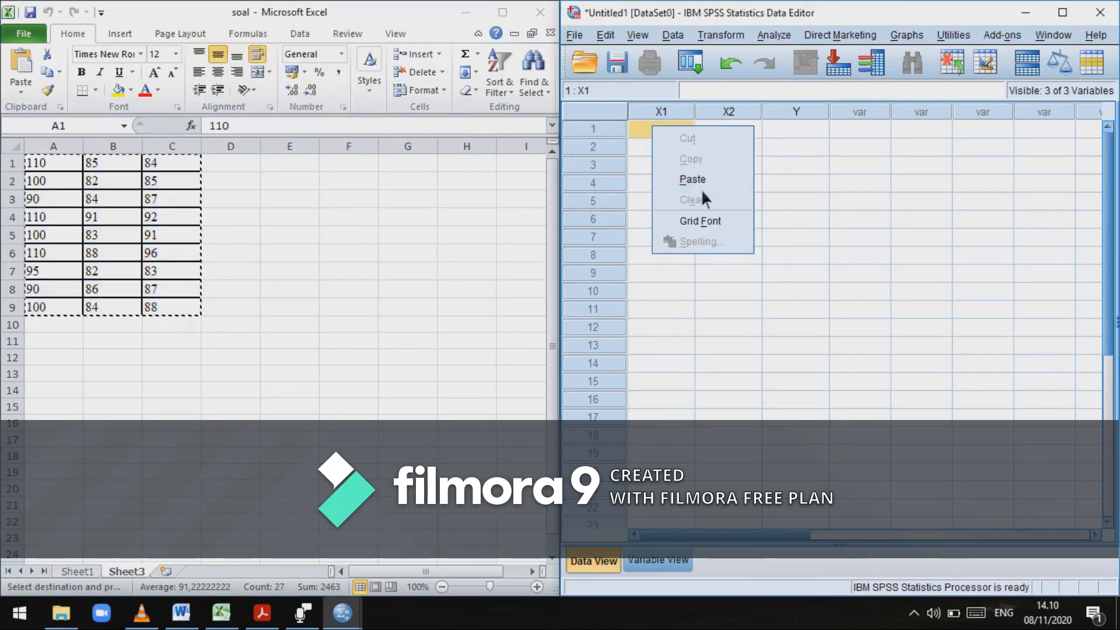
{"action": "left_click", "coordinate": [697, 177]}
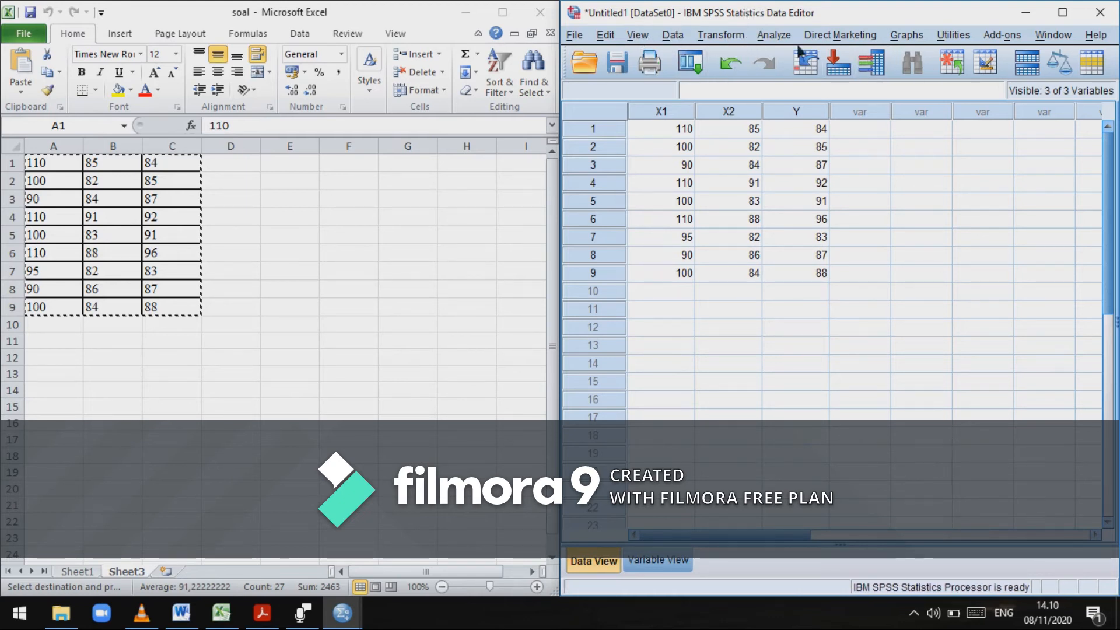
Run a two-tailed bivariate Pearson correlation on IQ, Motivasi and Prestasi, and place the output window beside the Excel sheet
{"action": "left_click", "coordinate": [774, 38]}
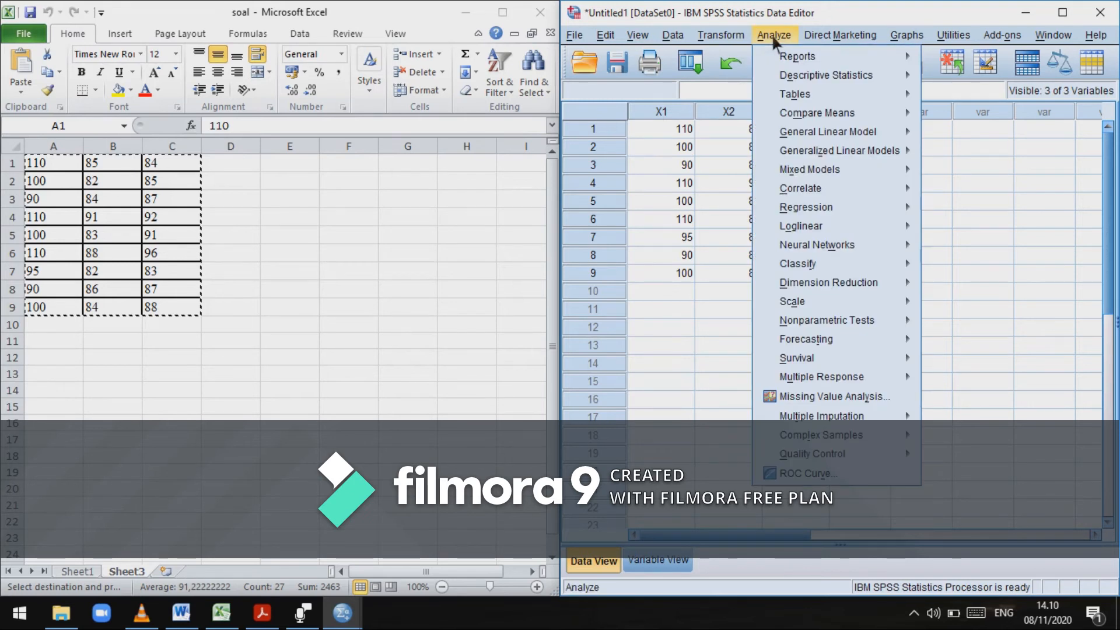
{"action": "mouse_move", "coordinate": [862, 184]}
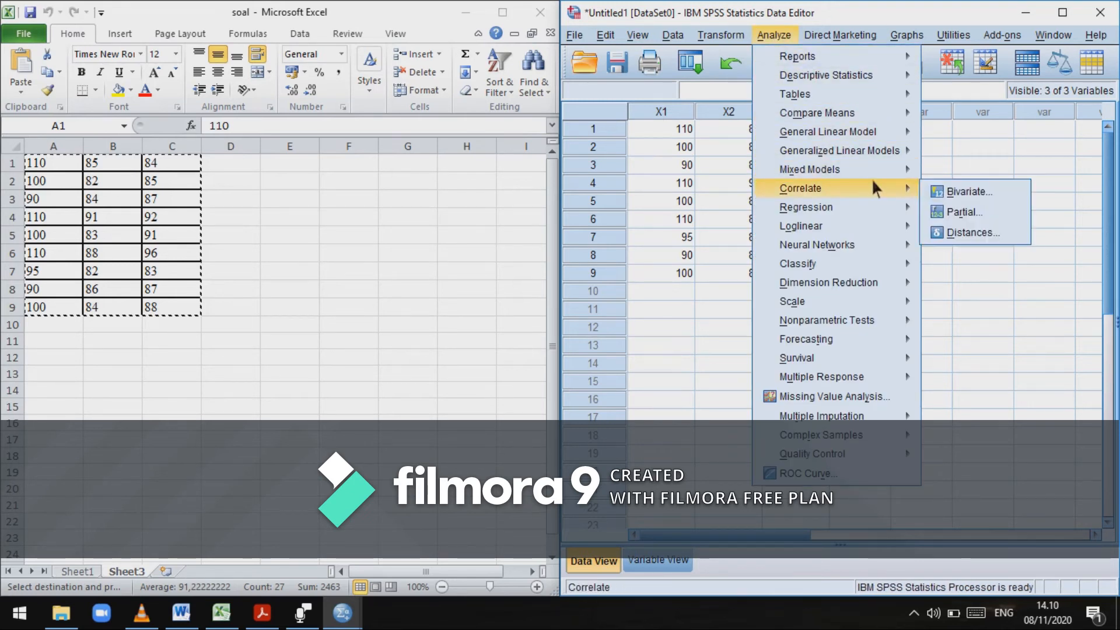
{"action": "left_click", "coordinate": [948, 193]}
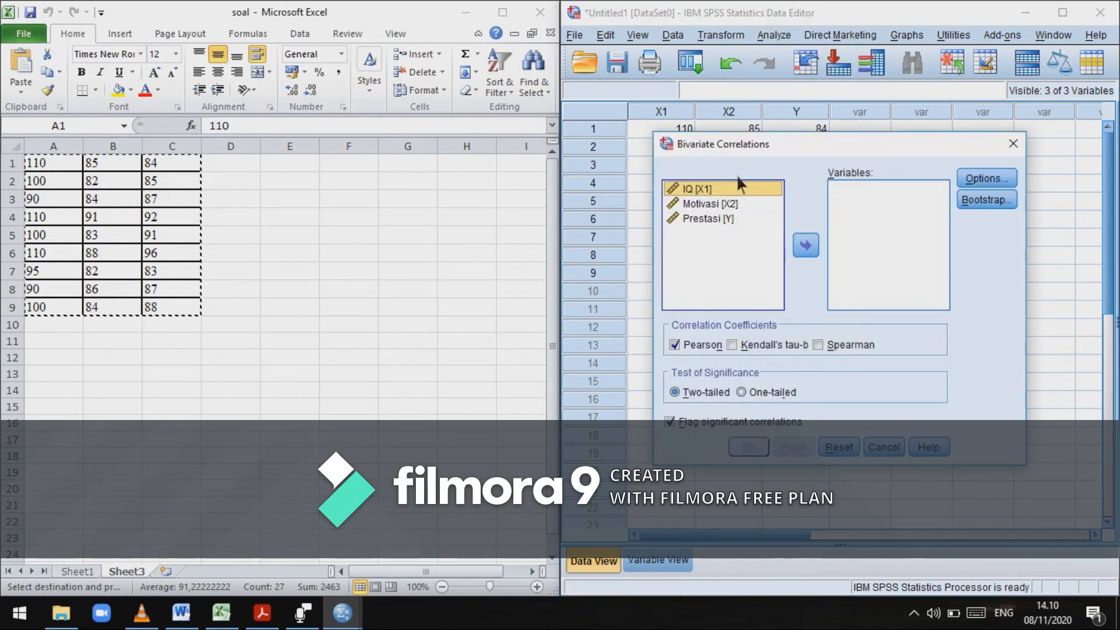
{"action": "left_click", "coordinate": [807, 244]}
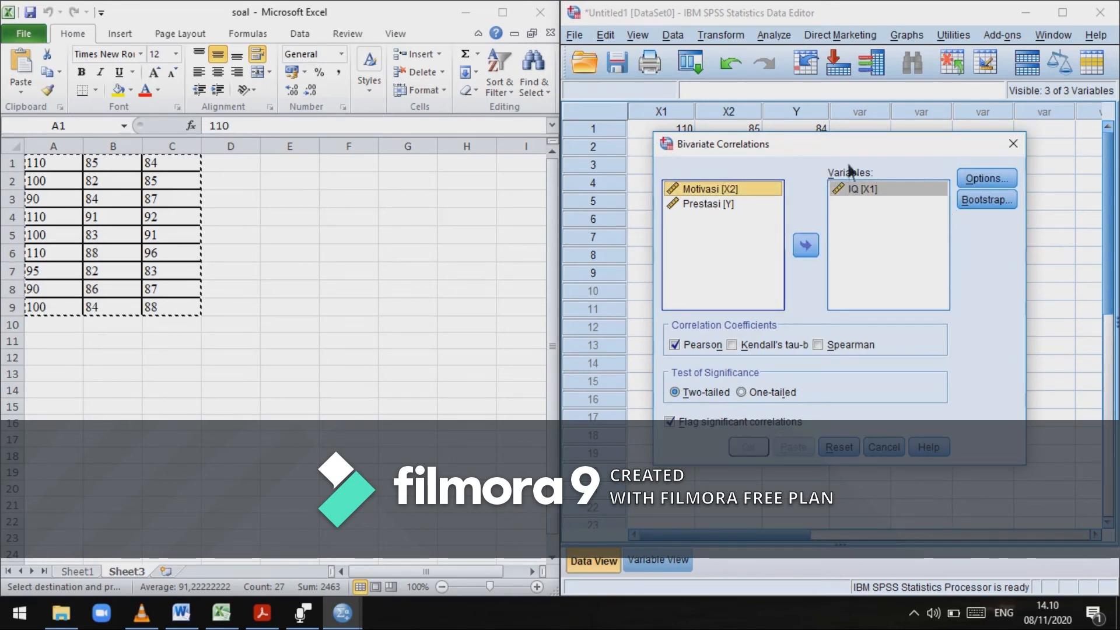
{"action": "left_click", "coordinate": [807, 245]}
{"action": "left_click", "coordinate": [805, 245]}
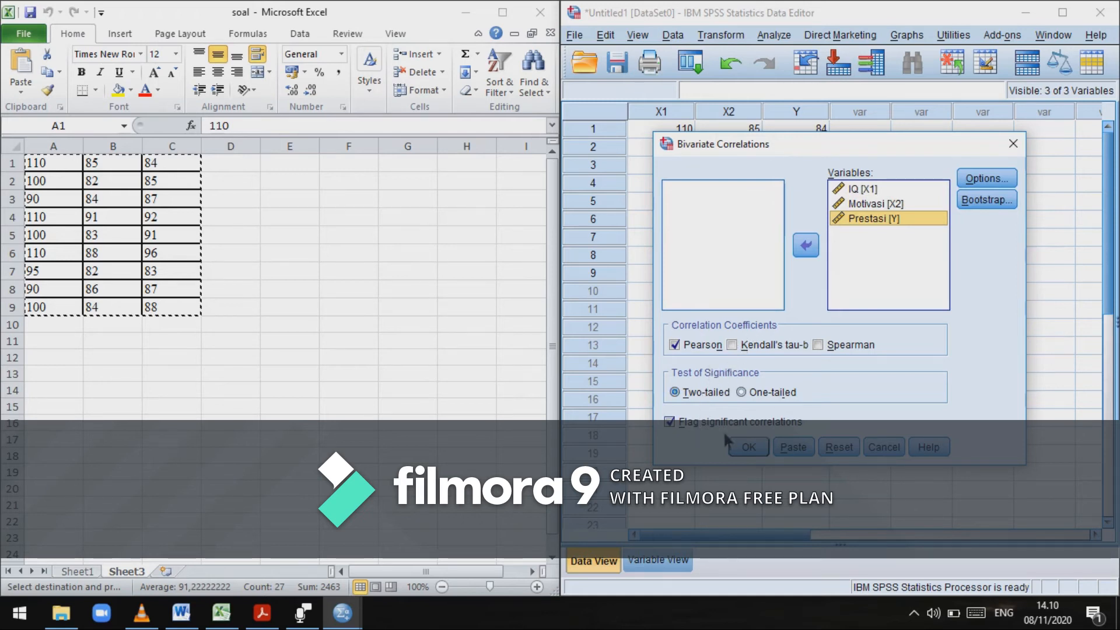
{"action": "left_click", "coordinate": [758, 447]}
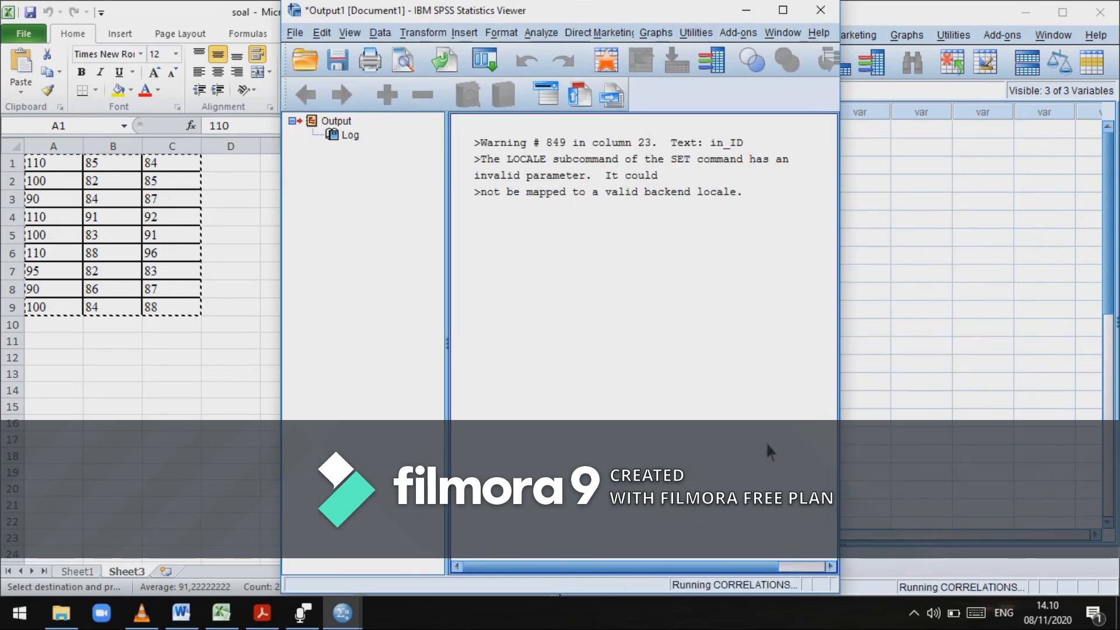
{"action": "left_click_drag", "start_coordinate": [677, 11], "coordinate": [950, 11]}
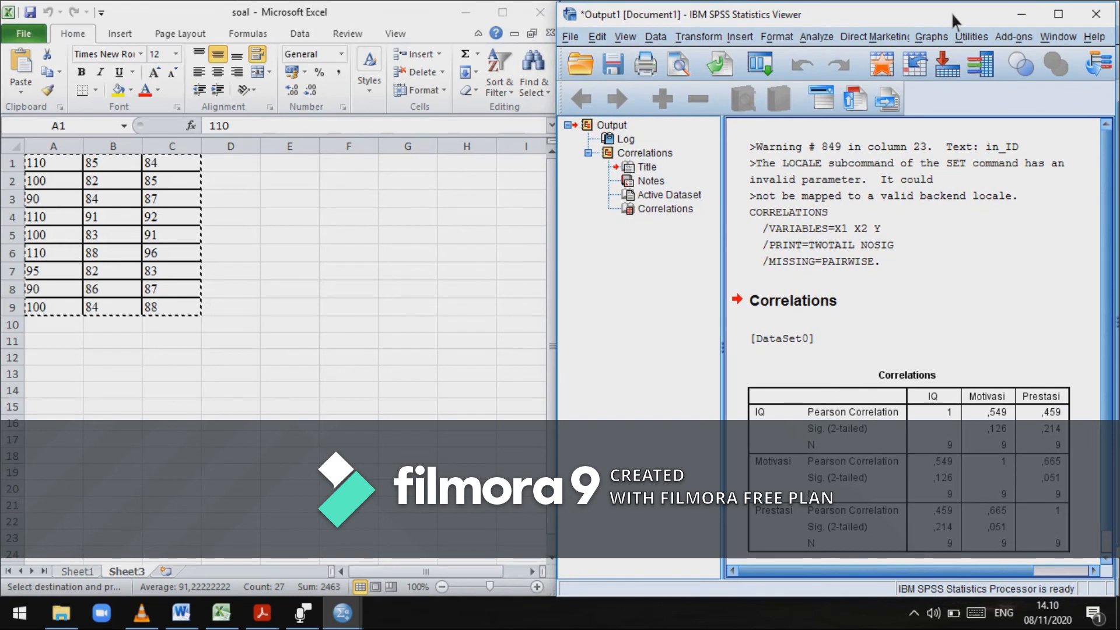
Switch to the Word document and examine the multiple correlation section's significance decision rules and Pearson coefficient interpretation guidelines
{"action": "left_click", "coordinate": [181, 612]}
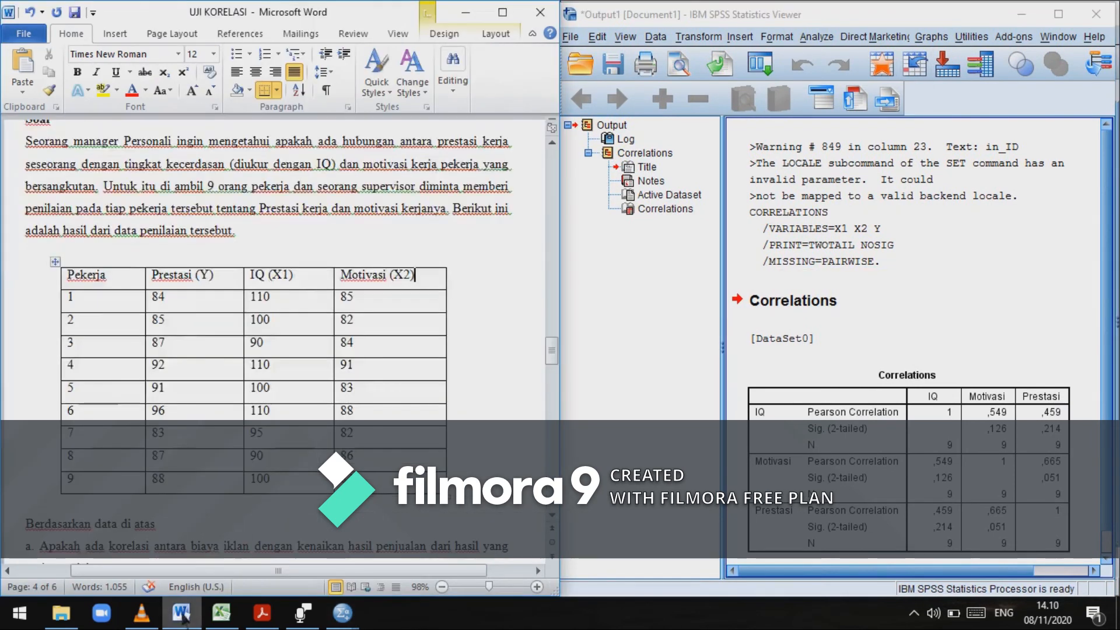
{"action": "scroll", "coordinate": [303, 235], "scroll_direction": "up", "scroll_amount": 6}
{"action": "scroll", "coordinate": [335, 299], "scroll_direction": "up", "scroll_amount": 10}
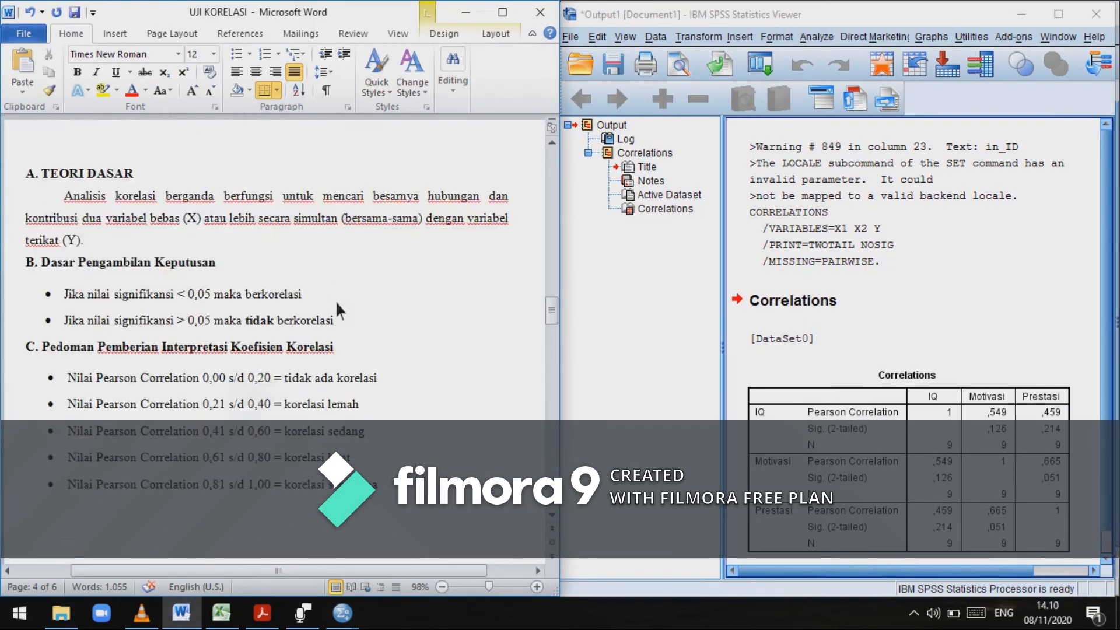
{"action": "scroll", "coordinate": [335, 299], "scroll_direction": "down", "scroll_amount": 5}
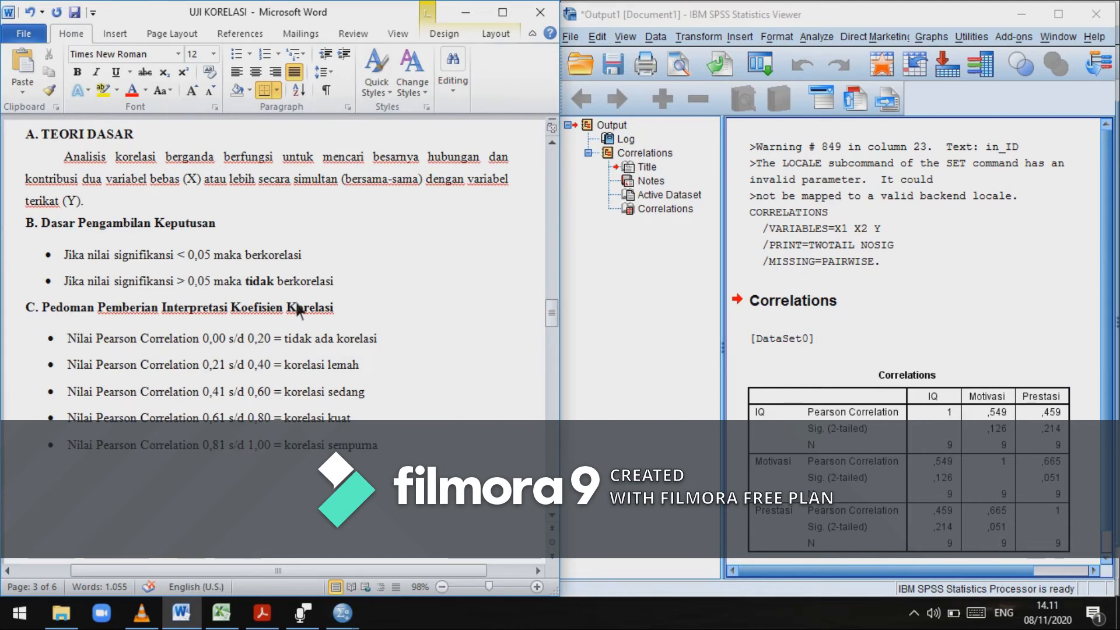
{"action": "left_click_drag", "start_coordinate": [47, 226], "coordinate": [225, 232]}
{"action": "key", "text": "End"}
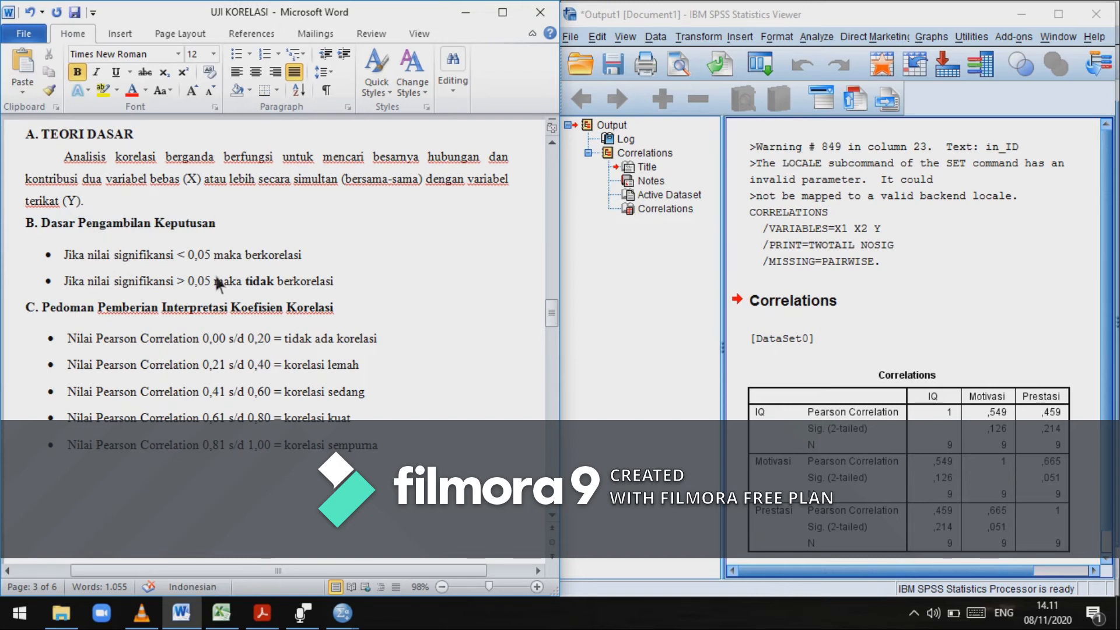
{"action": "left_click", "coordinate": [351, 285]}
{"action": "key", "text": "Return"}
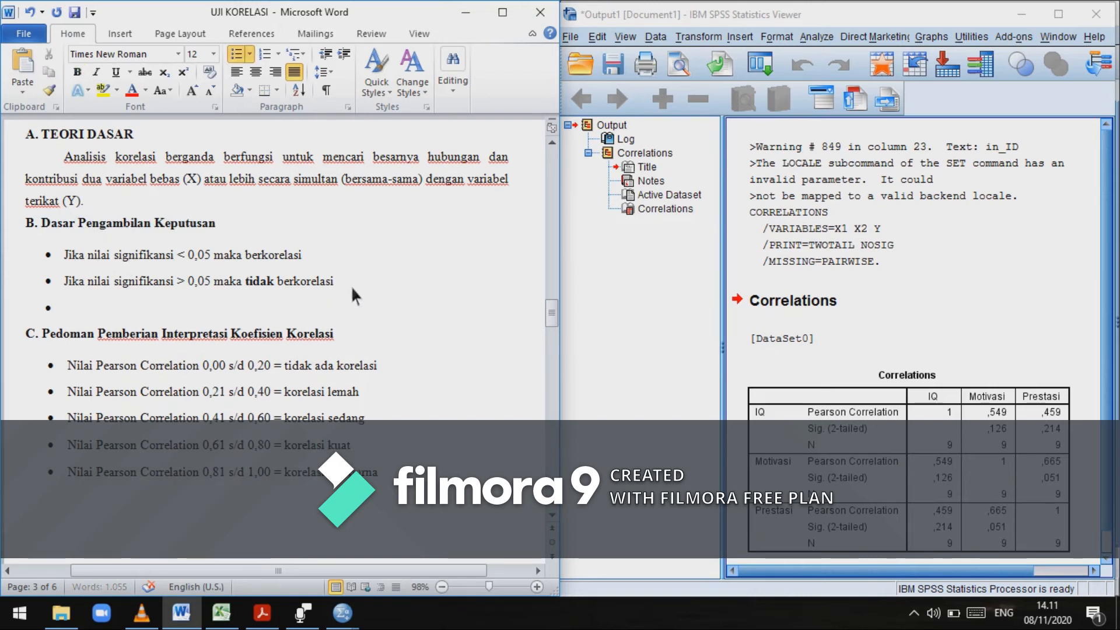
{"action": "key", "text": "BackSpace"}
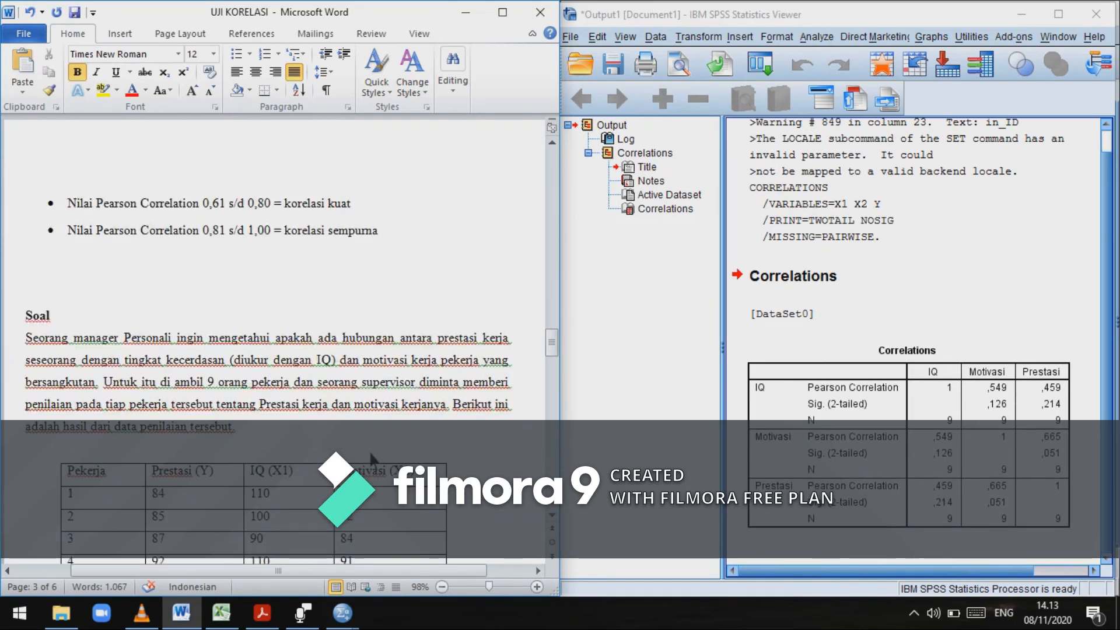
Examine the H0 and Ha statements under "Hipotesis" about IQ, motivasi and prestasi kerja, below the worker data table
{"action": "scroll", "coordinate": [373, 461], "scroll_direction": "down", "scroll_amount": 15}
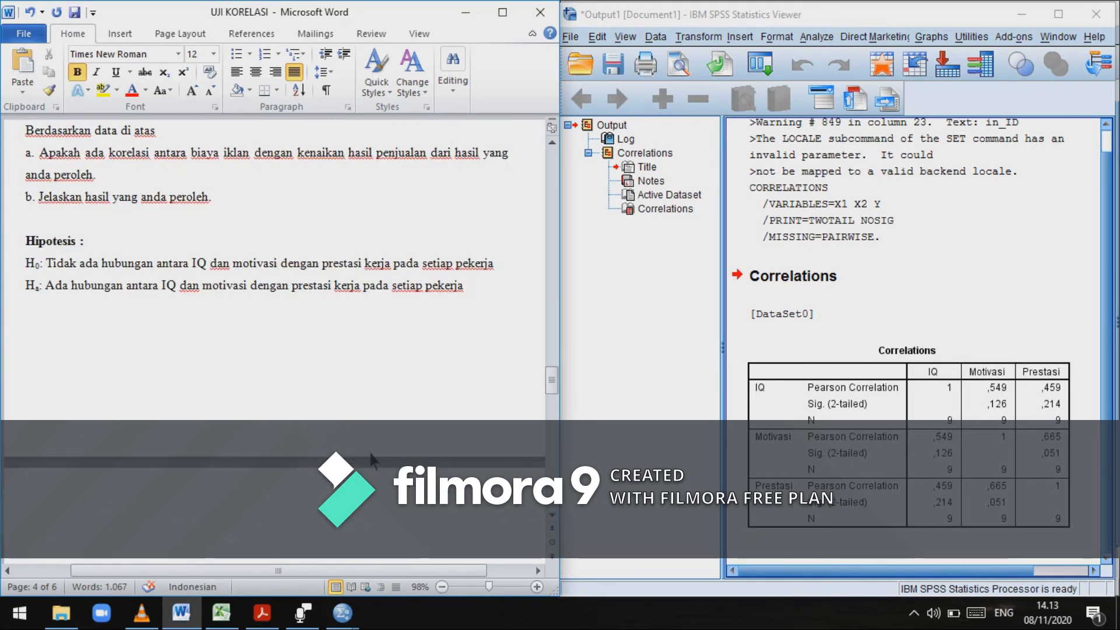
{"action": "scroll", "coordinate": [372, 460], "scroll_direction": "up", "scroll_amount": 4}
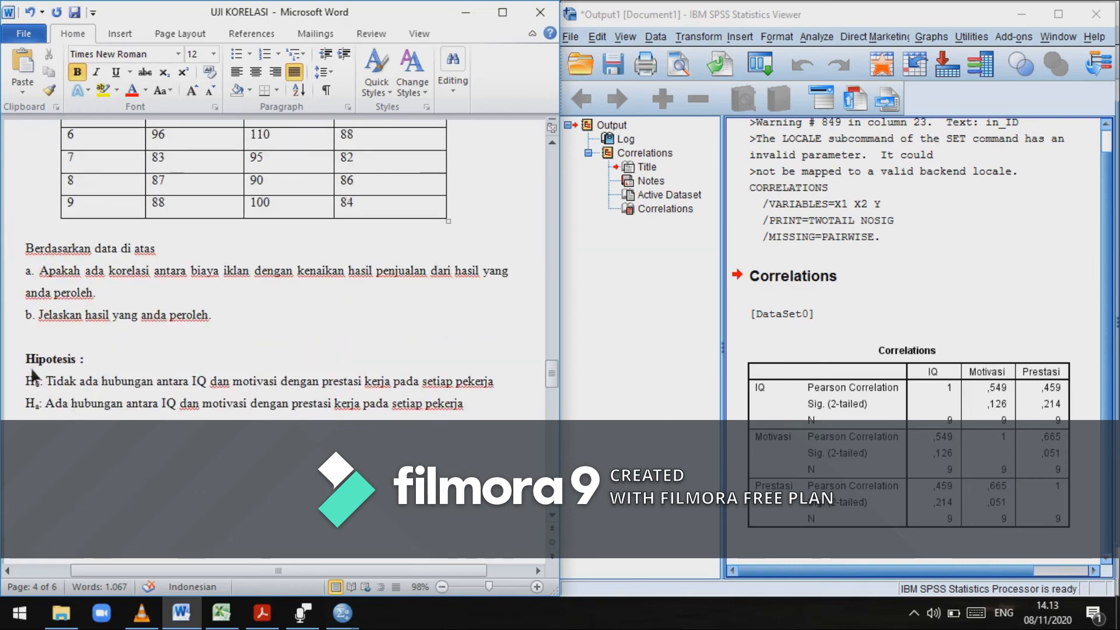
{"action": "left_click_drag", "start_coordinate": [26, 358], "coordinate": [460, 422]}
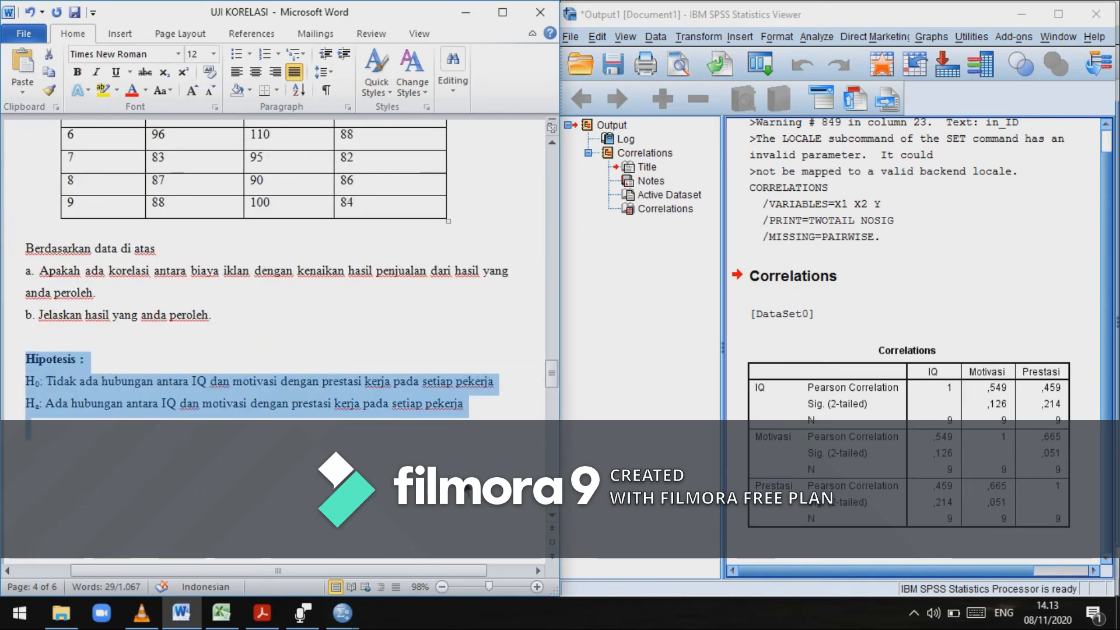
{"action": "left_click", "coordinate": [460, 422]}
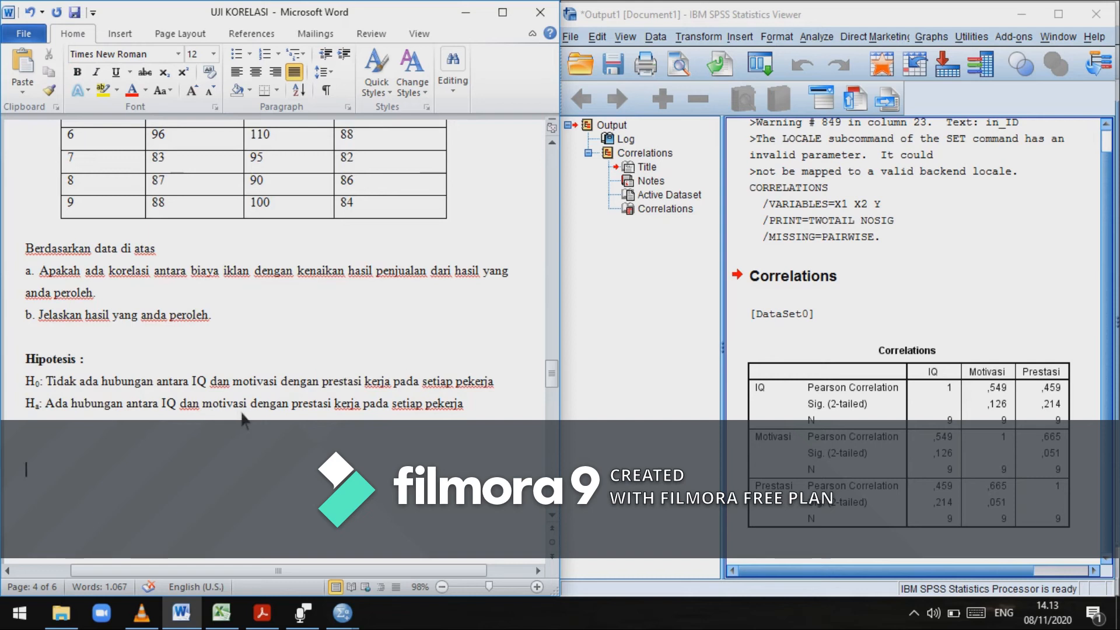
{"action": "scroll", "coordinate": [378, 428], "scroll_direction": "down", "scroll_amount": 10}
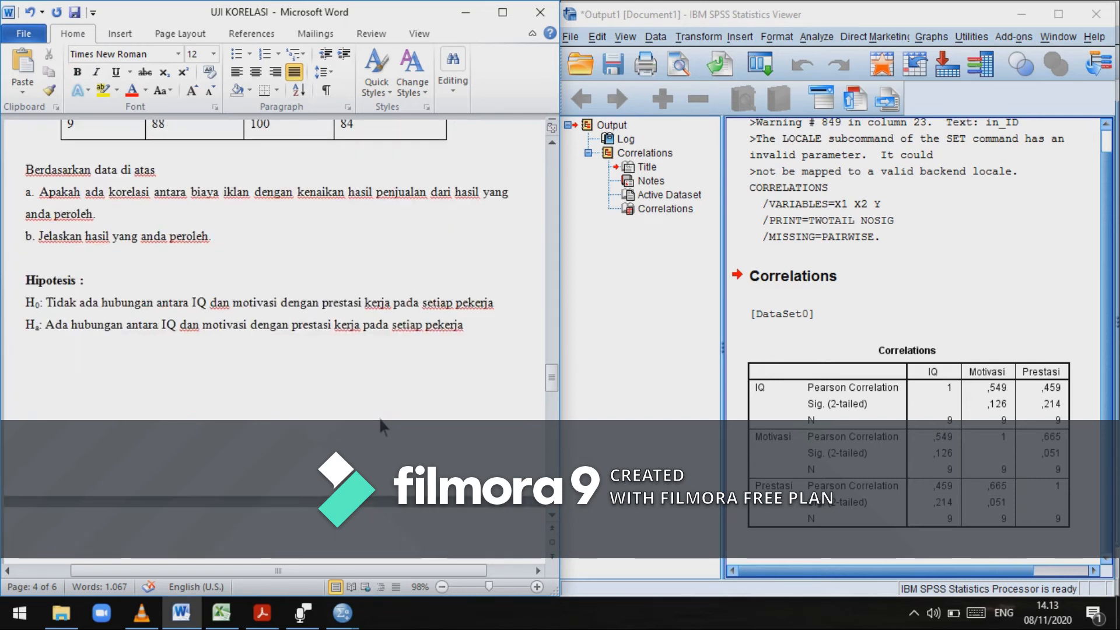
Examine the Correlations table under "OUTPUT ANALISIS KORELASI BERGANDA" in the Word document against the SPSS output, along with the interpretation text below it
{"action": "scroll", "coordinate": [382, 430], "scroll_direction": "down", "scroll_amount": 1}
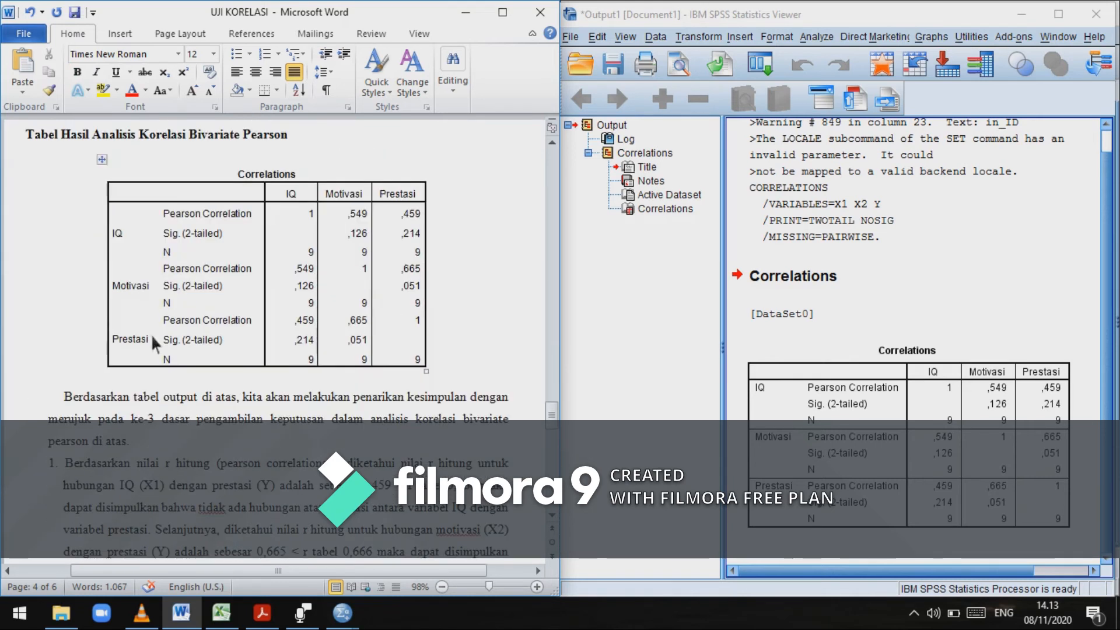
{"action": "scroll", "coordinate": [195, 480], "scroll_direction": "down", "scroll_amount": 3}
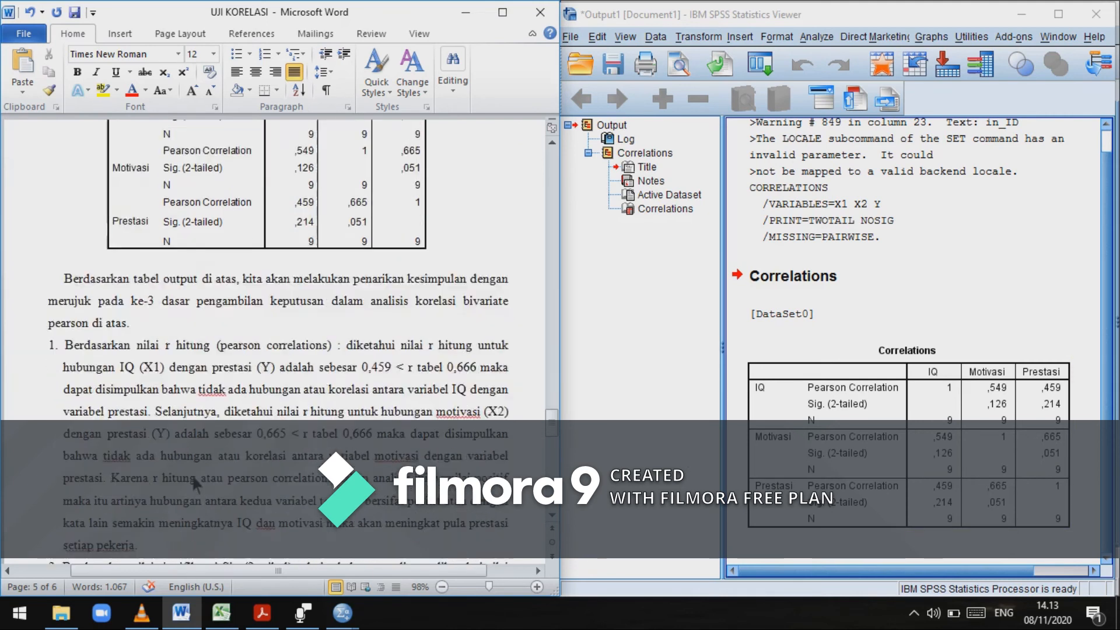
{"action": "scroll", "coordinate": [194, 480], "scroll_direction": "down", "scroll_amount": 2}
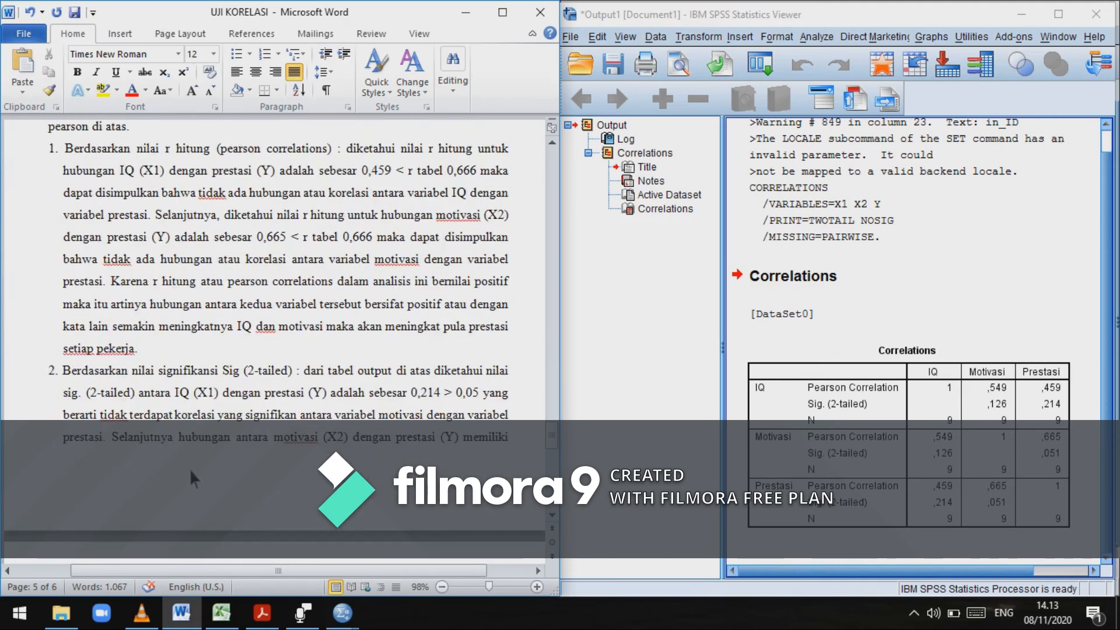
{"action": "scroll", "coordinate": [190, 468], "scroll_direction": "up", "scroll_amount": 1}
{"action": "scroll", "coordinate": [180, 467], "scroll_direction": "up", "scroll_amount": 1}
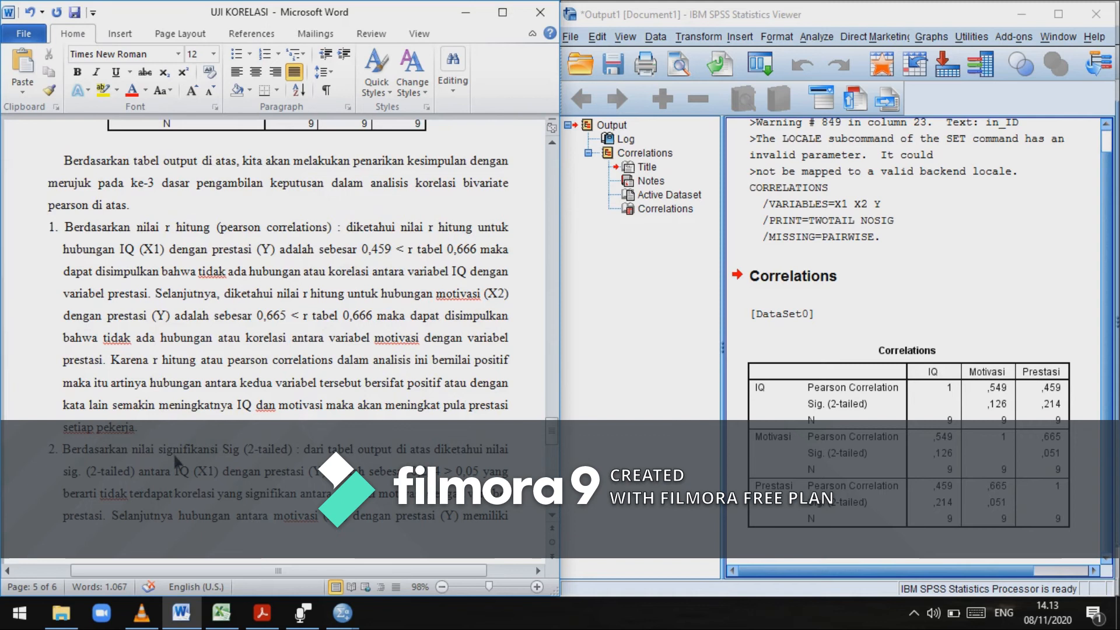
{"action": "scroll", "coordinate": [331, 348], "scroll_direction": "up", "scroll_amount": 2}
{"action": "scroll", "coordinate": [330, 348], "scroll_direction": "up", "scroll_amount": 4}
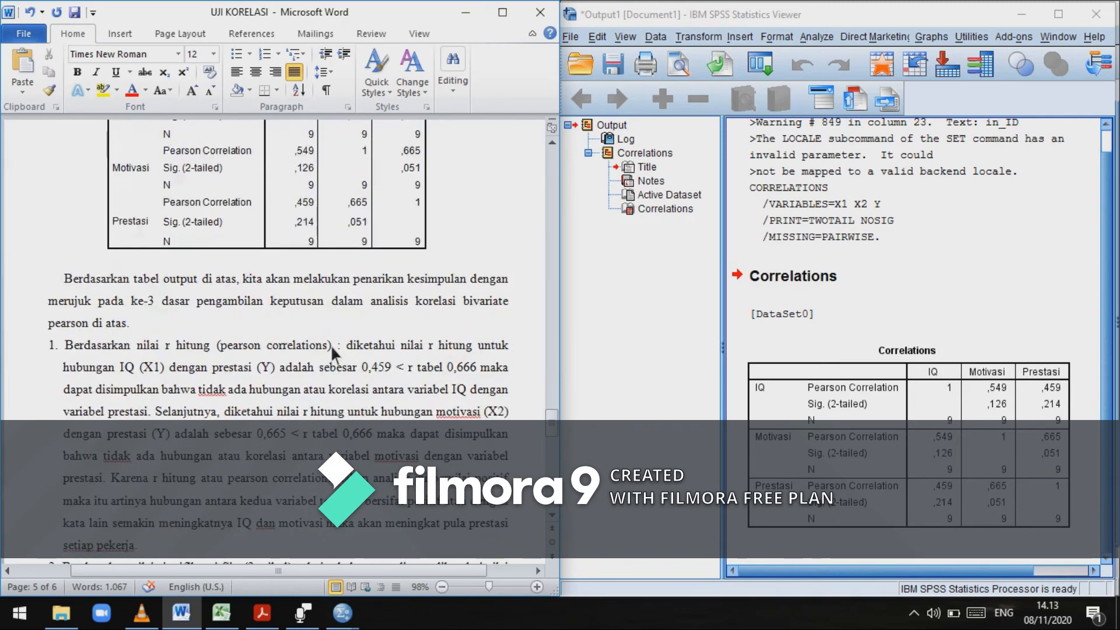
{"action": "scroll", "coordinate": [330, 342], "scroll_direction": "down", "scroll_amount": 2}
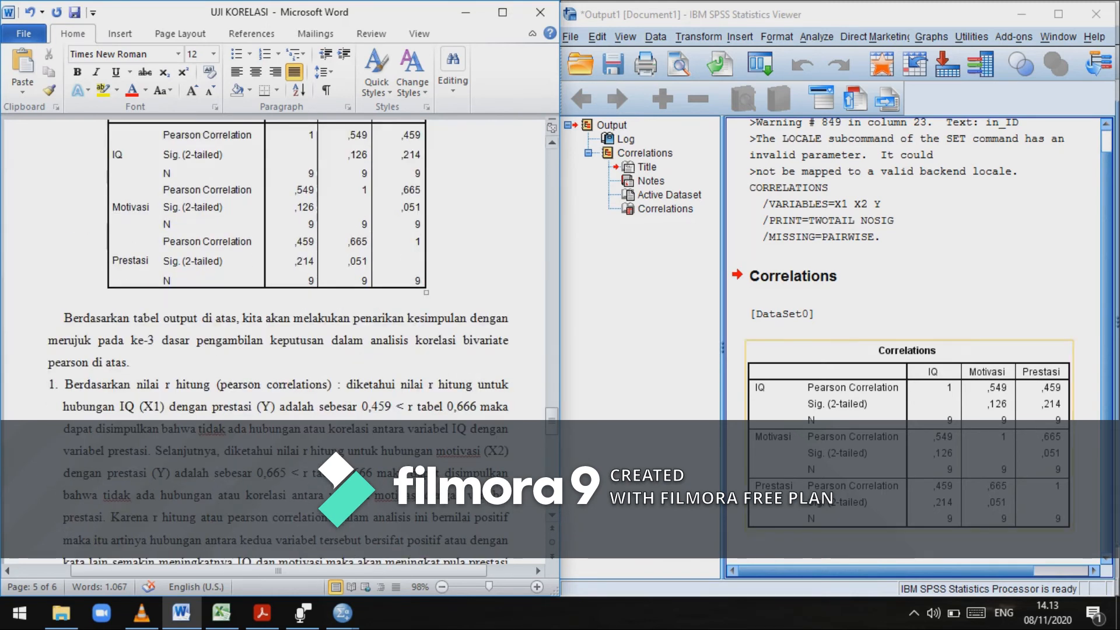
{"action": "scroll", "coordinate": [223, 319], "scroll_direction": "up", "scroll_amount": 2}
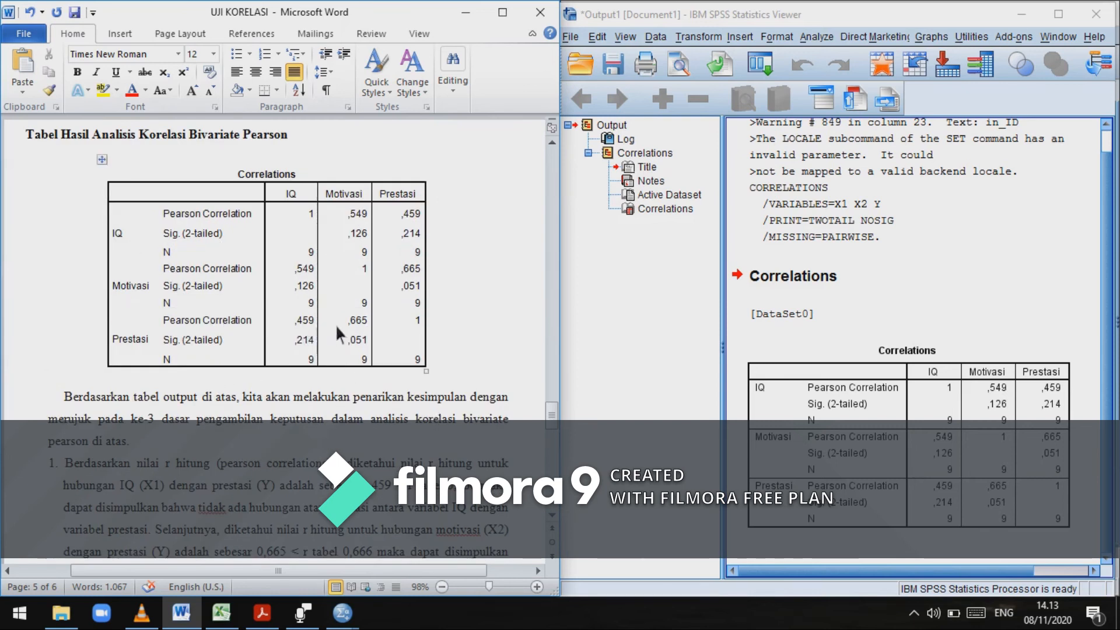
{"action": "scroll", "coordinate": [344, 330], "scroll_direction": "up", "scroll_amount": 2}
{"action": "scroll", "coordinate": [260, 461], "scroll_direction": "down", "scroll_amount": 1}
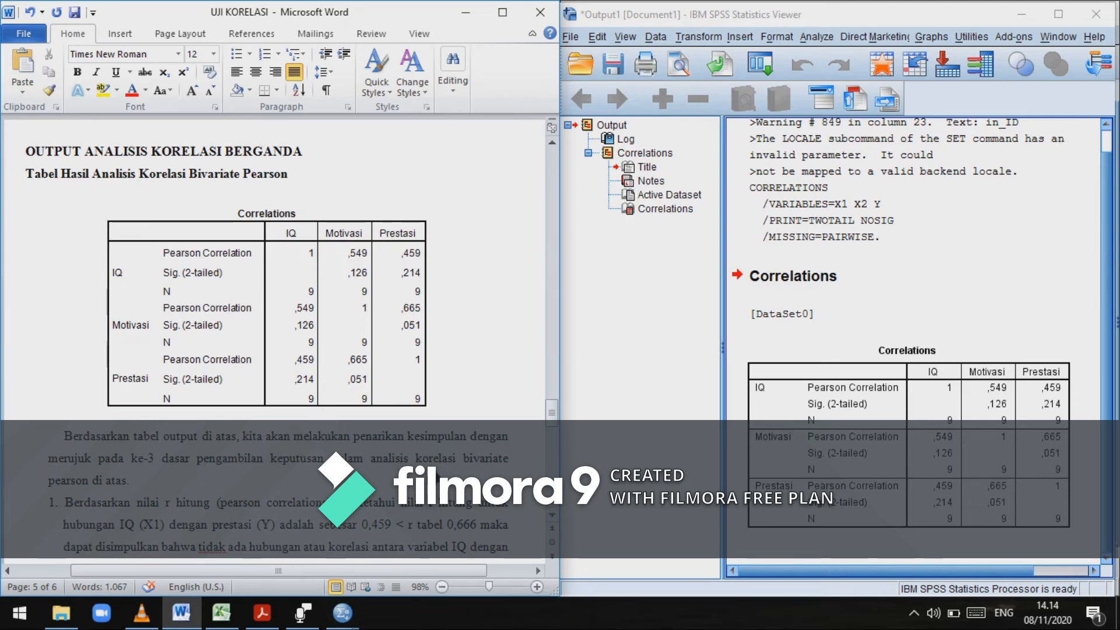
{"action": "scroll", "coordinate": [274, 338], "scroll_direction": "down", "scroll_amount": 1}
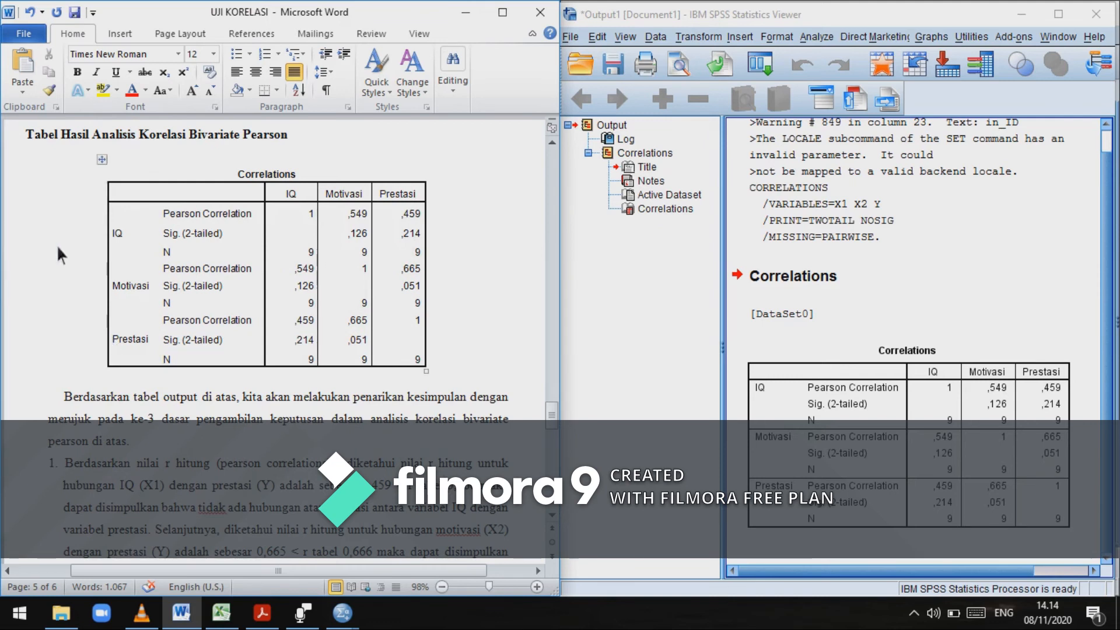
{"action": "scroll", "coordinate": [309, 431], "scroll_direction": "down", "scroll_amount": 4}
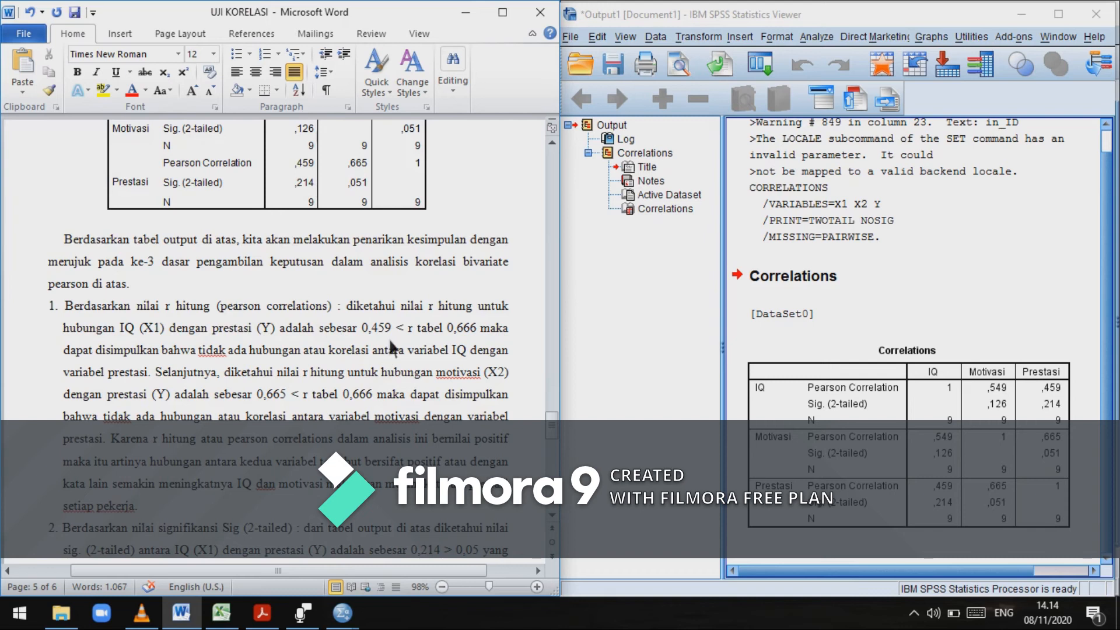
In point 1 of the interpretation, highlight and examine the r hitung versus r tabel comparison for IQ (X1) with prestasi (Y)
{"action": "scroll", "coordinate": [395, 345], "scroll_direction": "up", "scroll_amount": 1}
{"action": "scroll", "coordinate": [407, 349], "scroll_direction": "up", "scroll_amount": 1}
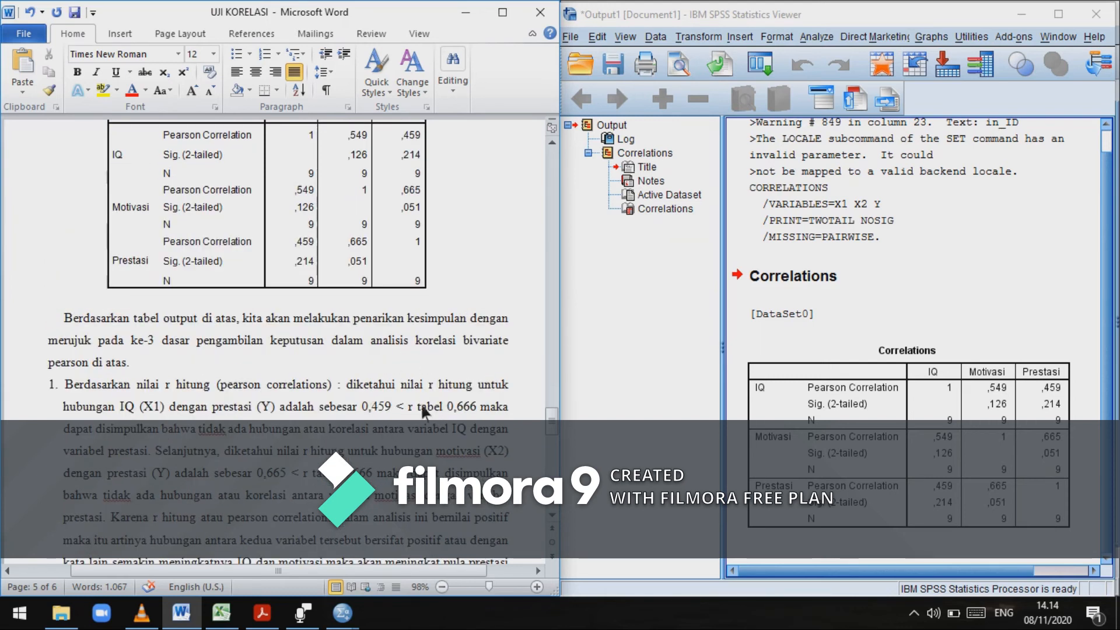
{"action": "mouse_move", "coordinate": [369, 408]}
{"action": "left_mouse_down"}
{"action": "mouse_move", "coordinate": [476, 415]}
{"action": "mouse_move", "coordinate": [363, 411]}
{"action": "left_mouse_up"}
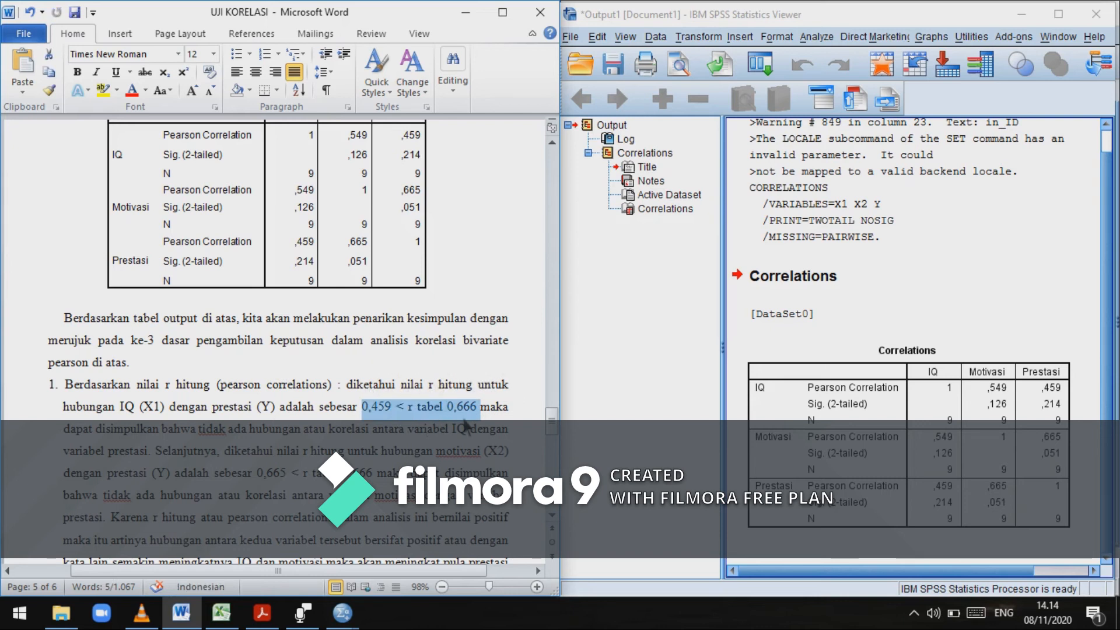
{"action": "scroll", "coordinate": [465, 420], "scroll_direction": "down", "scroll_amount": 1}
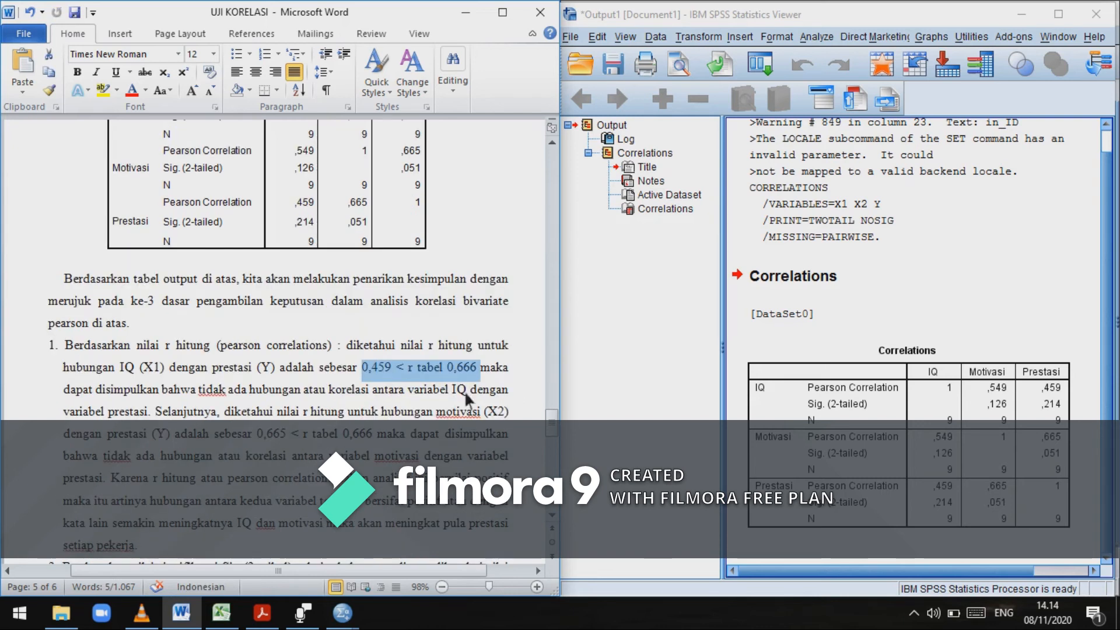
{"action": "scroll", "coordinate": [466, 387], "scroll_direction": "down", "scroll_amount": 1}
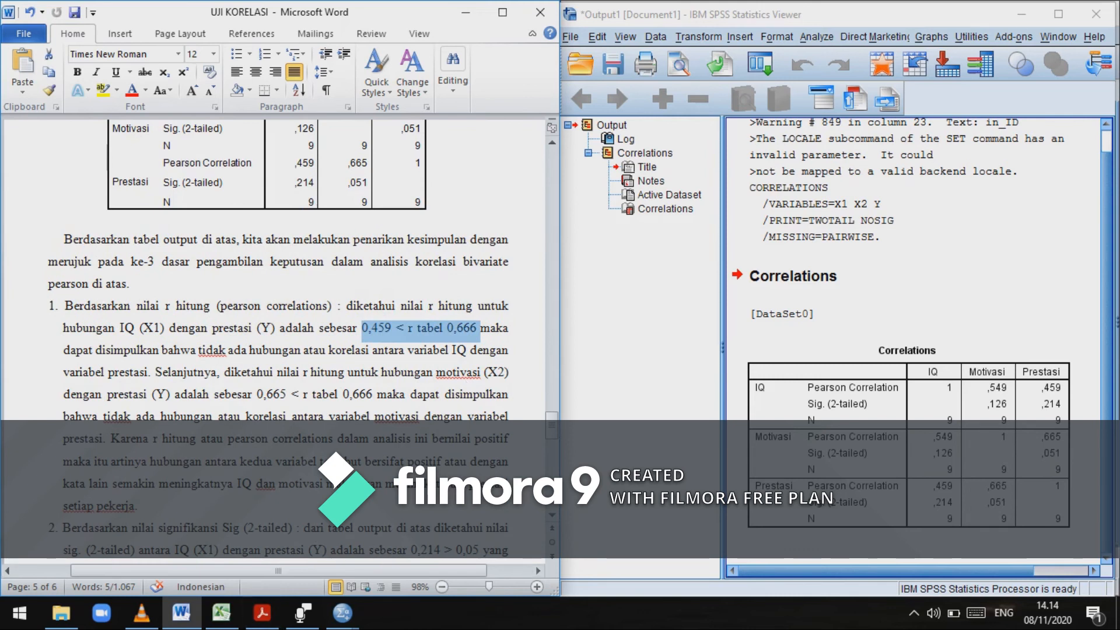
{"action": "left_click", "coordinate": [400, 430]}
Switch to the r table PDF in Adobe Acrobat Reader and look up the critical value for N = 9 at 5% significance
{"action": "left_click", "coordinate": [262, 612]}
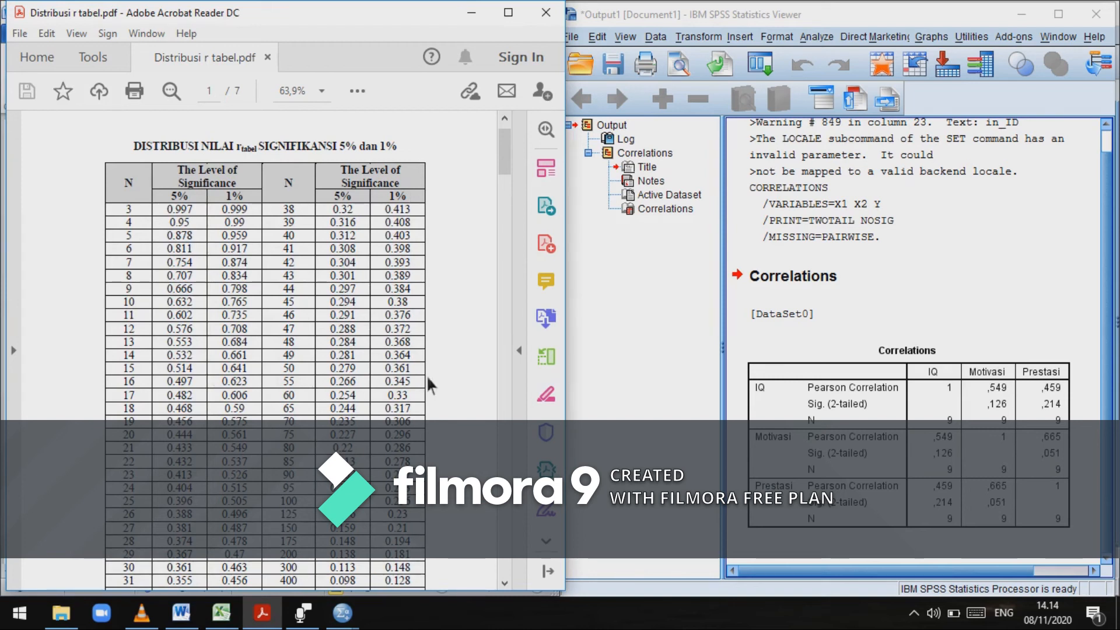
{"action": "left_click", "coordinate": [907, 408]}
{"action": "left_click_drag", "start_coordinate": [175, 225], "coordinate": [373, 320]}
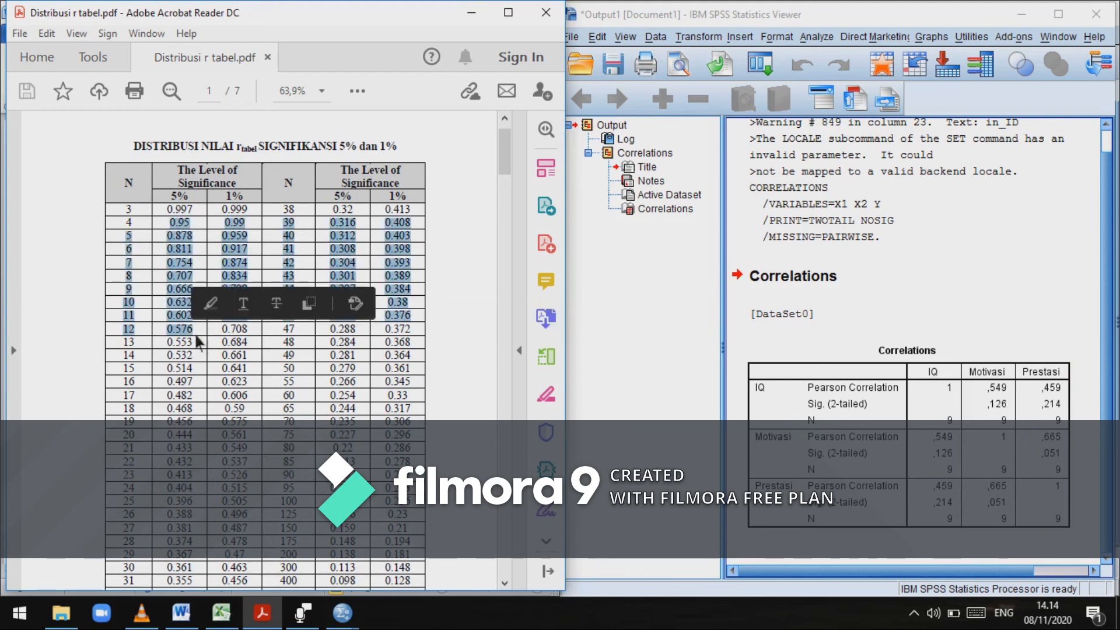
{"action": "left_click", "coordinate": [461, 349]}
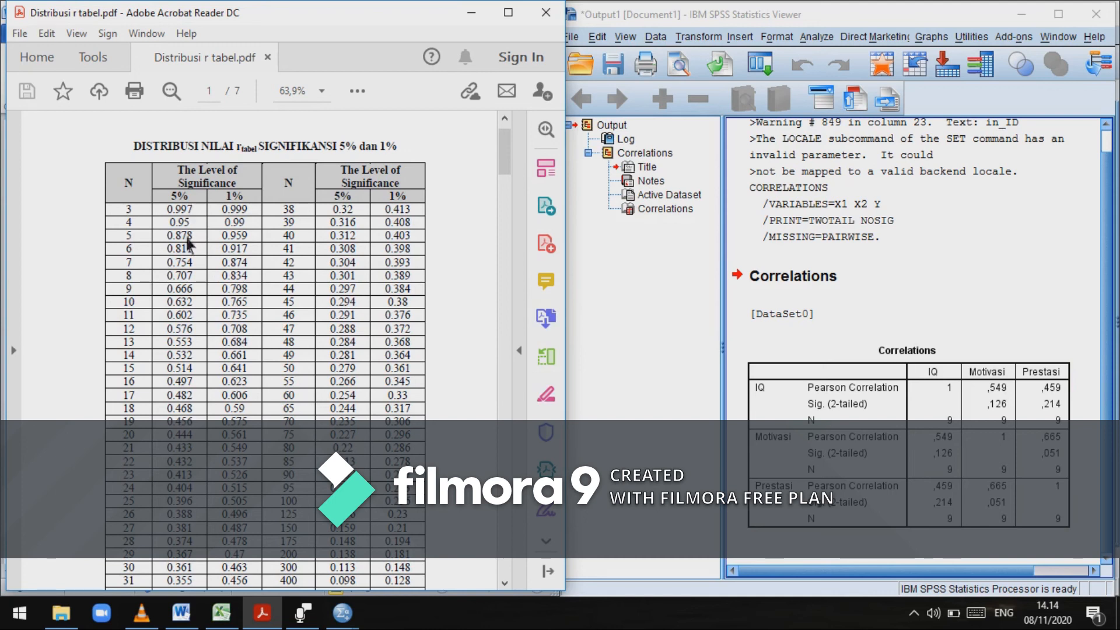
{"action": "left_click_drag", "start_coordinate": [173, 295], "coordinate": [196, 292]}
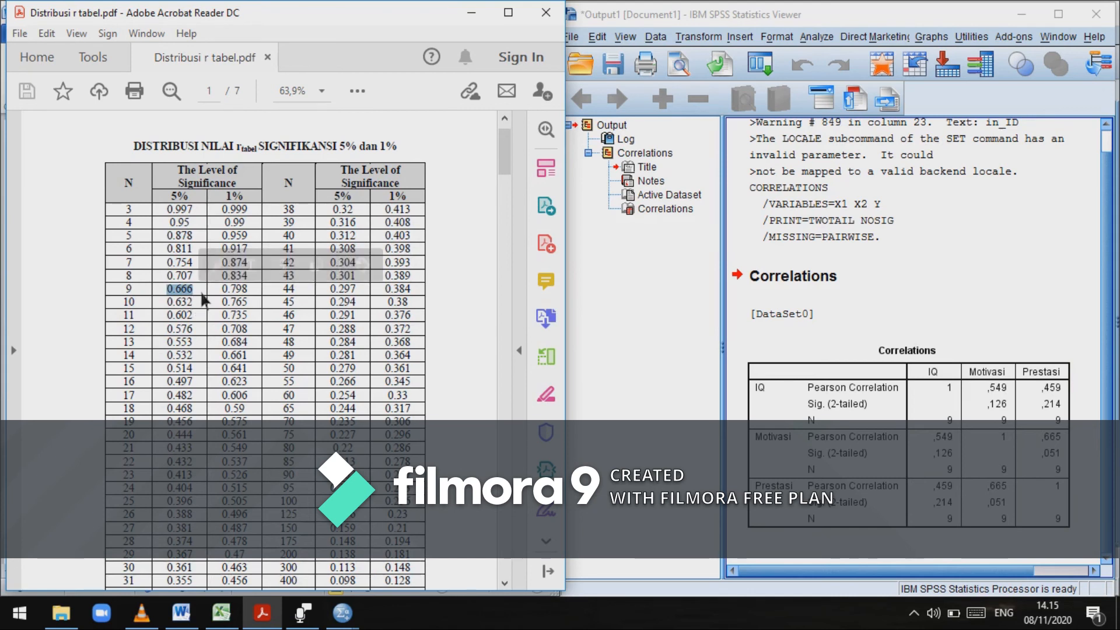
Return to the Word document and highlight the conclusion in point 1 about the relationship between IQ and prestasi
{"action": "left_click", "coordinate": [181, 612]}
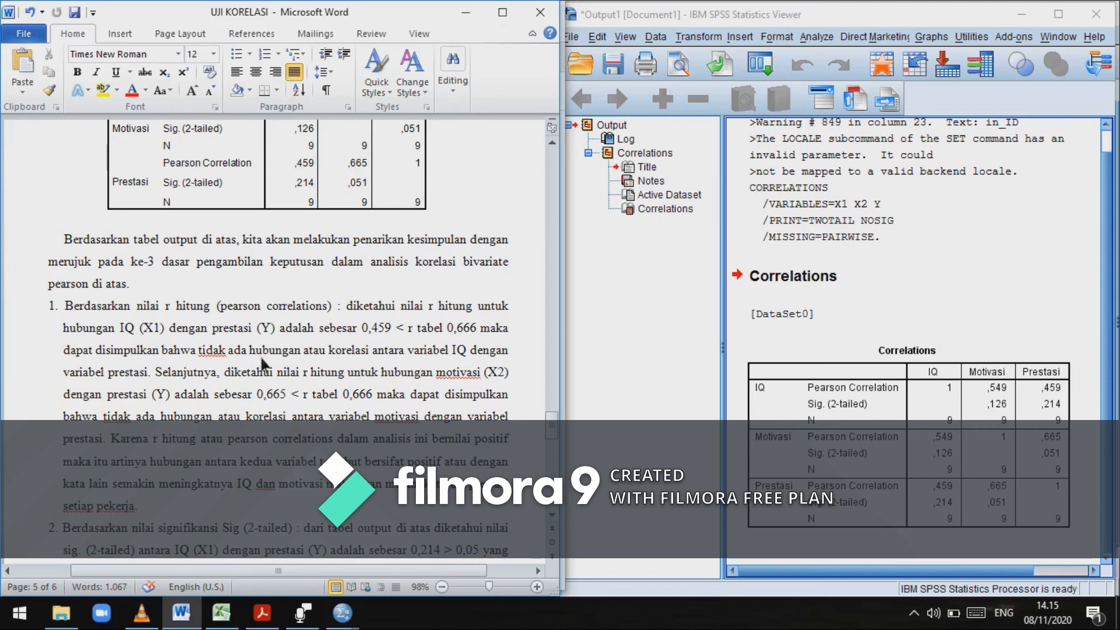
{"action": "left_click_drag", "start_coordinate": [162, 352], "coordinate": [150, 377]}
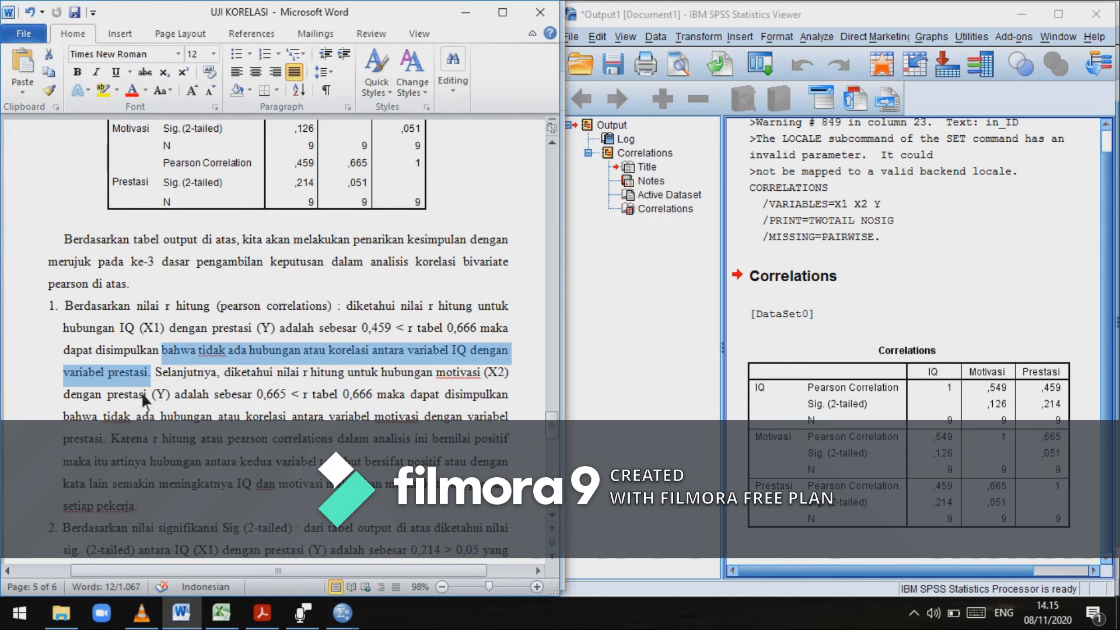
{"action": "left_click", "coordinate": [154, 380]}
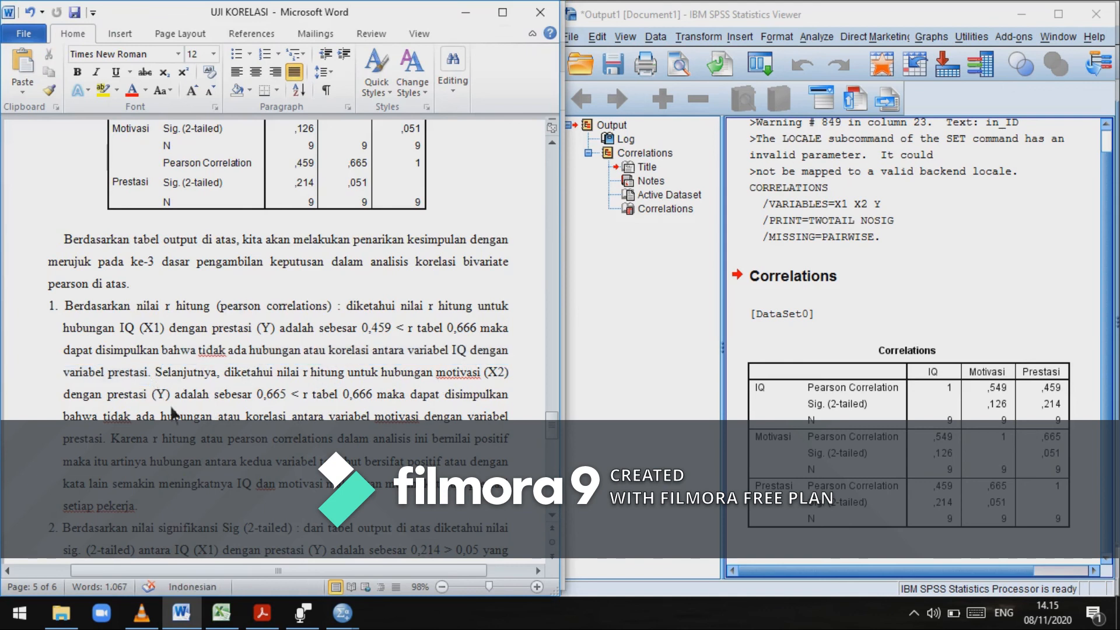
Examine the r hitung versus r tabel comparison for motivasi (X2) with prestasi (Y) and its conclusion in point 1, highlighting each
{"action": "left_click_drag", "start_coordinate": [219, 393], "coordinate": [296, 393]}
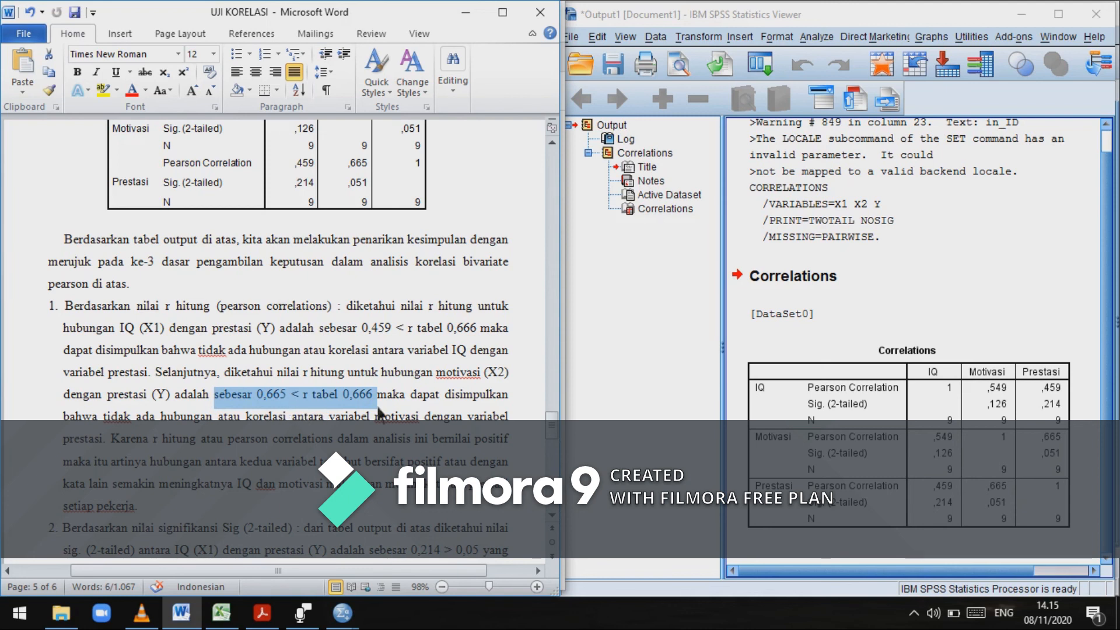
{"action": "left_click", "coordinate": [282, 409]}
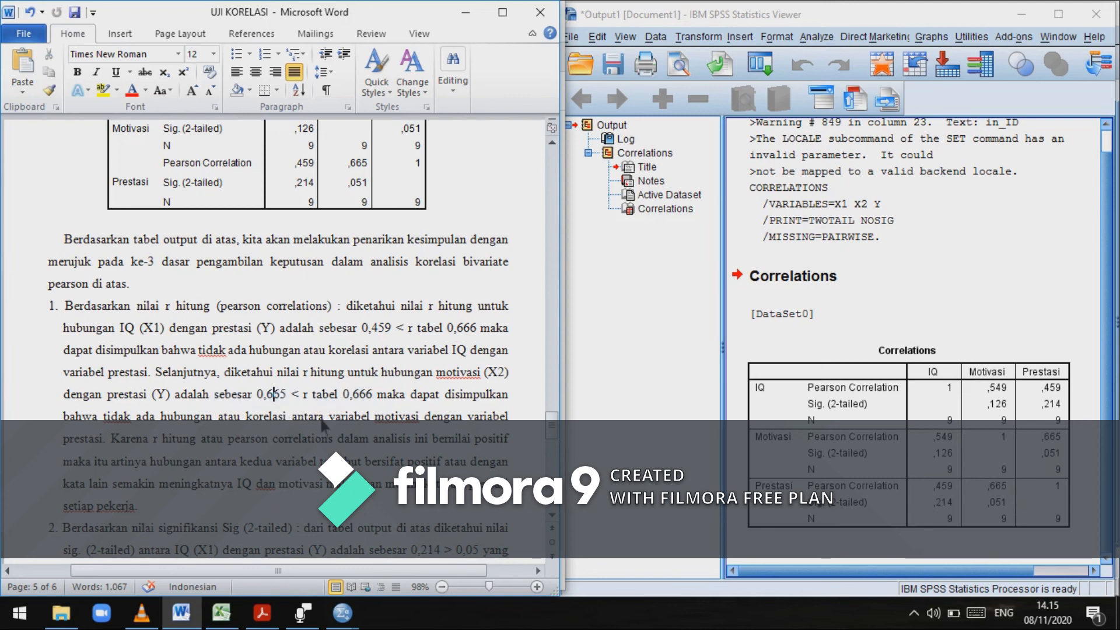
{"action": "scroll", "coordinate": [382, 435], "scroll_direction": "down", "scroll_amount": 1}
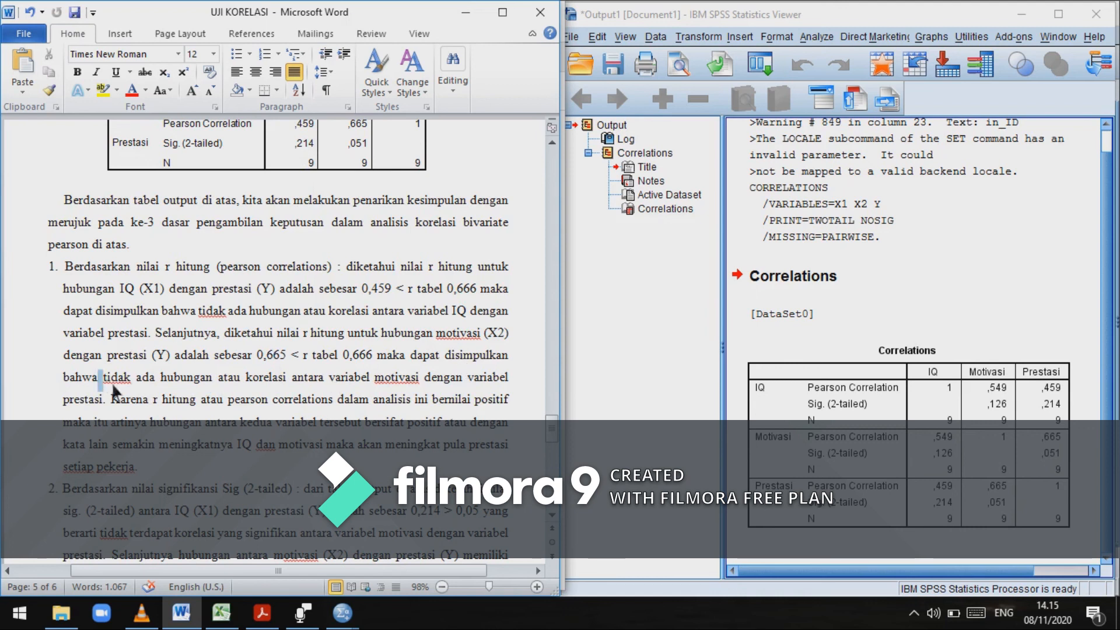
{"action": "left_click_drag", "start_coordinate": [65, 377], "coordinate": [116, 404]}
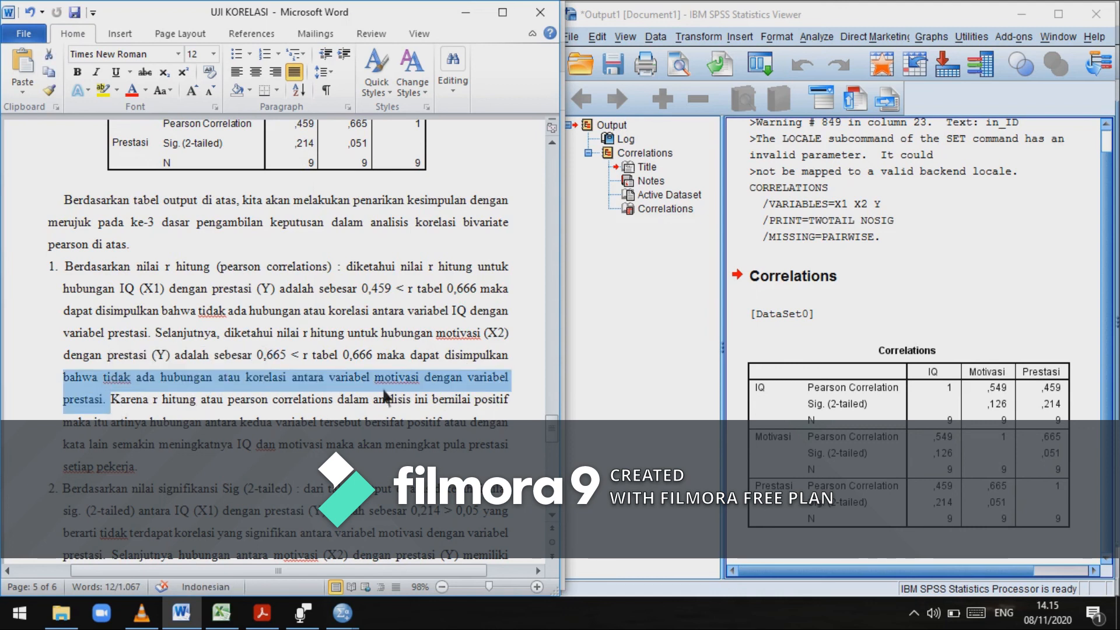
{"action": "scroll", "coordinate": [436, 420], "scroll_direction": "down", "scroll_amount": 1}
{"action": "left_click", "coordinate": [432, 406]}
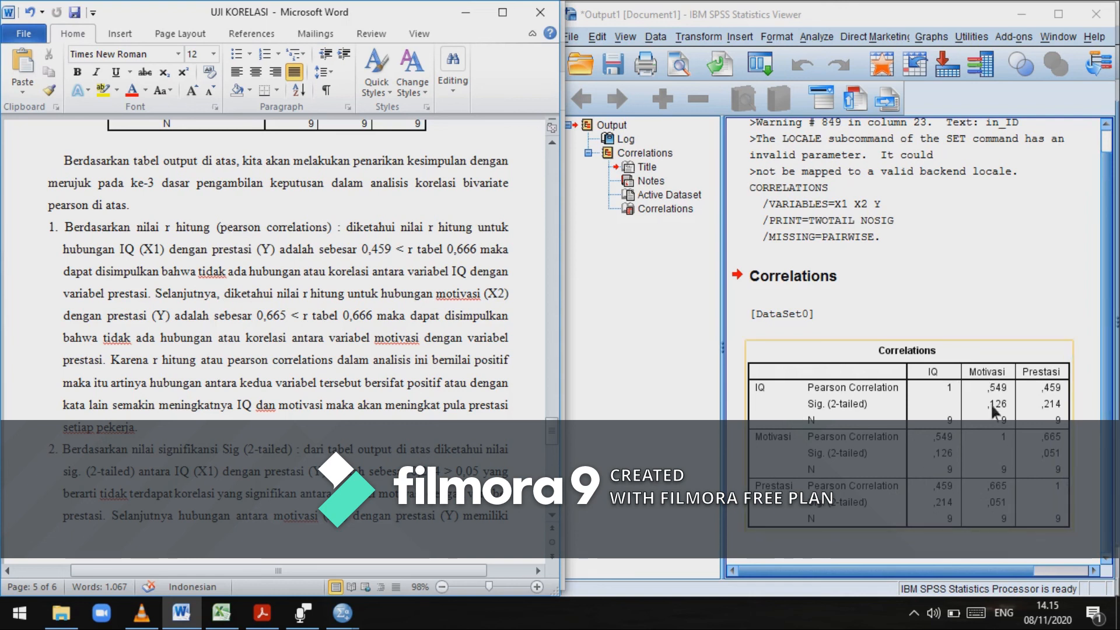
Examine the Sig (2-tailed) interpretation in point 2, and highlight the final hypothesis conclusion on IQ, motivasi and prestasi kerja
{"action": "scroll", "coordinate": [363, 439], "scroll_direction": "down", "scroll_amount": 3}
{"action": "scroll", "coordinate": [358, 430], "scroll_direction": "down", "scroll_amount": 1}
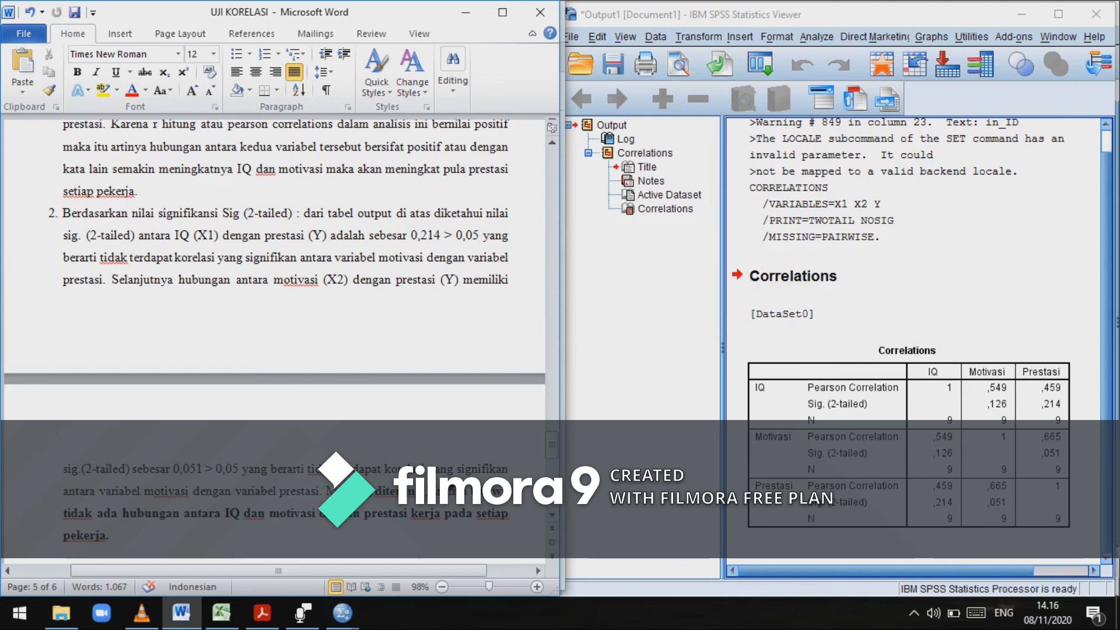
{"action": "scroll", "coordinate": [348, 394], "scroll_direction": "down", "scroll_amount": 2}
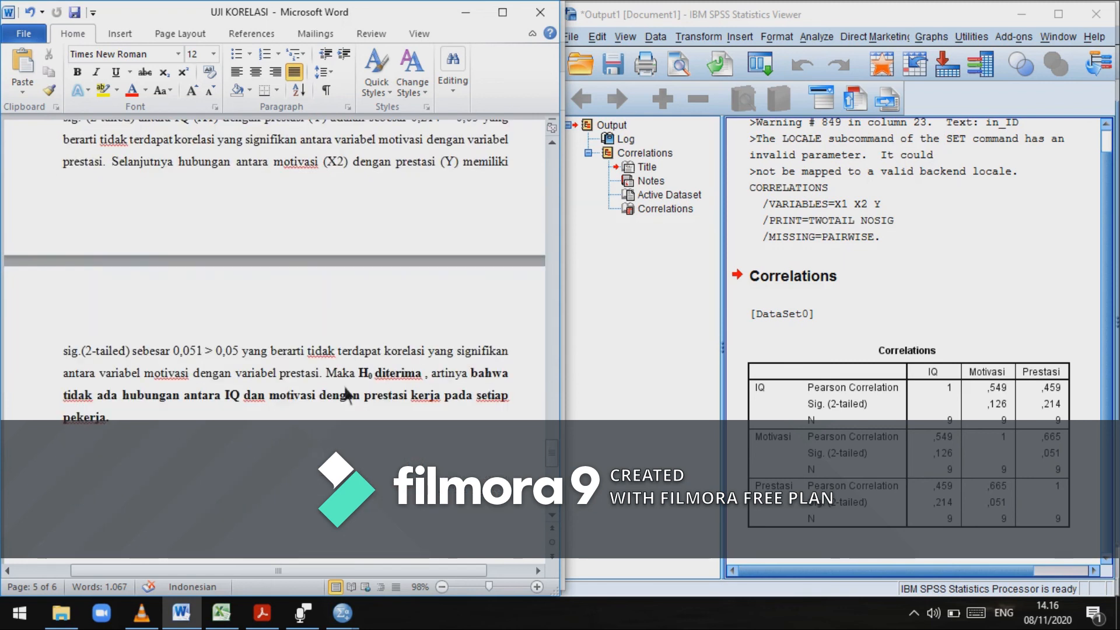
{"action": "left_click_drag", "start_coordinate": [326, 373], "coordinate": [337, 422]}
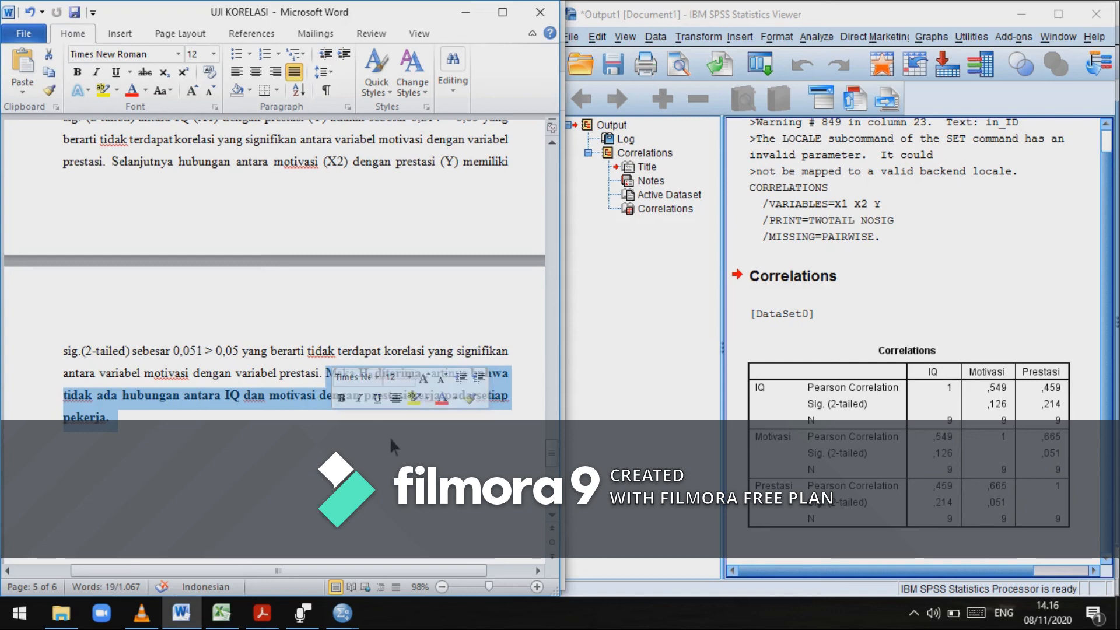
{"action": "left_click", "coordinate": [300, 424]}
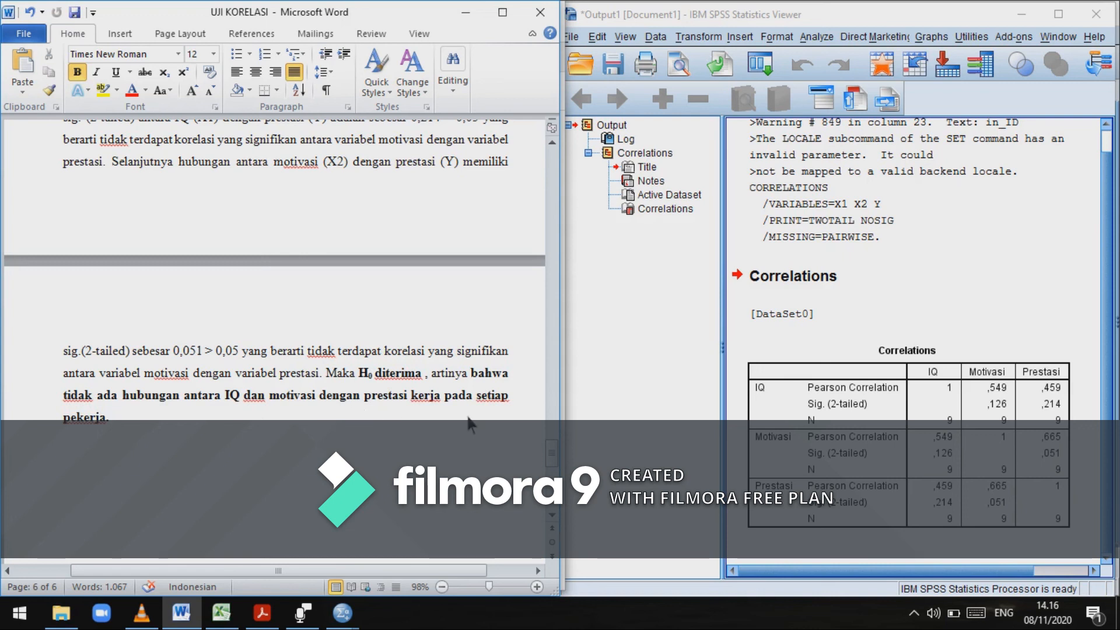
{"action": "scroll", "coordinate": [358, 429], "scroll_direction": "up", "scroll_amount": 7}
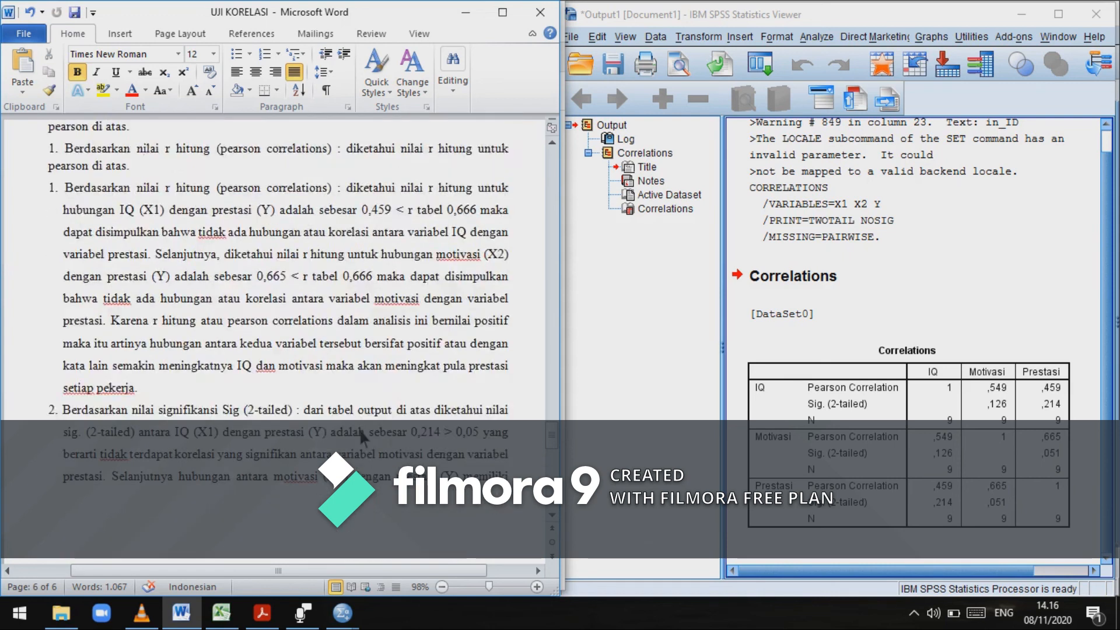
{"action": "scroll", "coordinate": [356, 422], "scroll_direction": "down", "scroll_amount": 6}
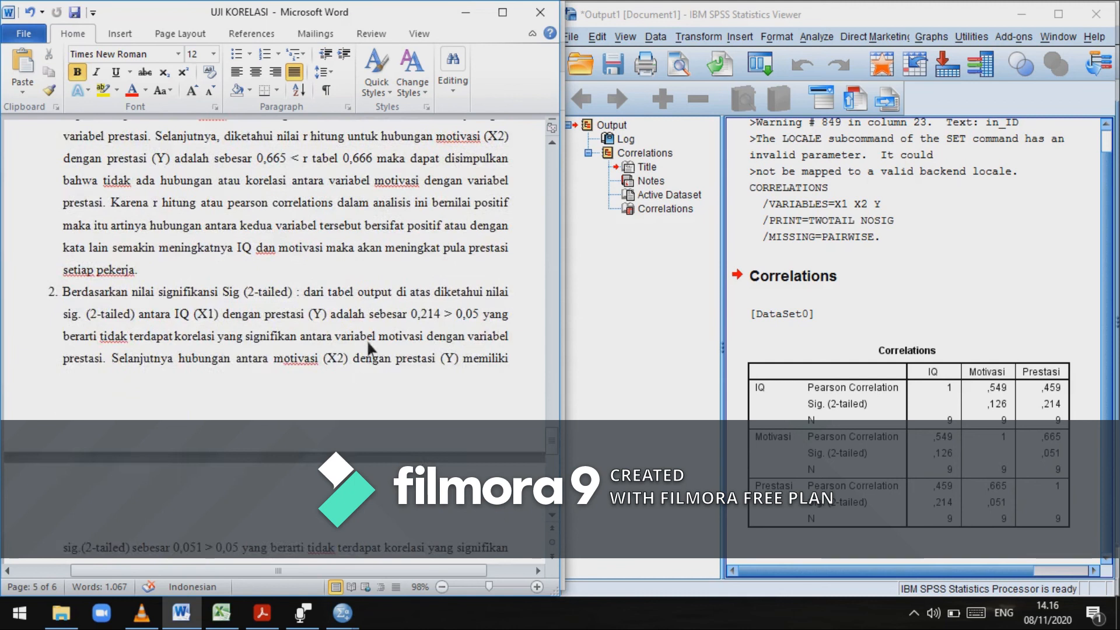
{"action": "scroll", "coordinate": [439, 319], "scroll_direction": "down", "scroll_amount": 5}
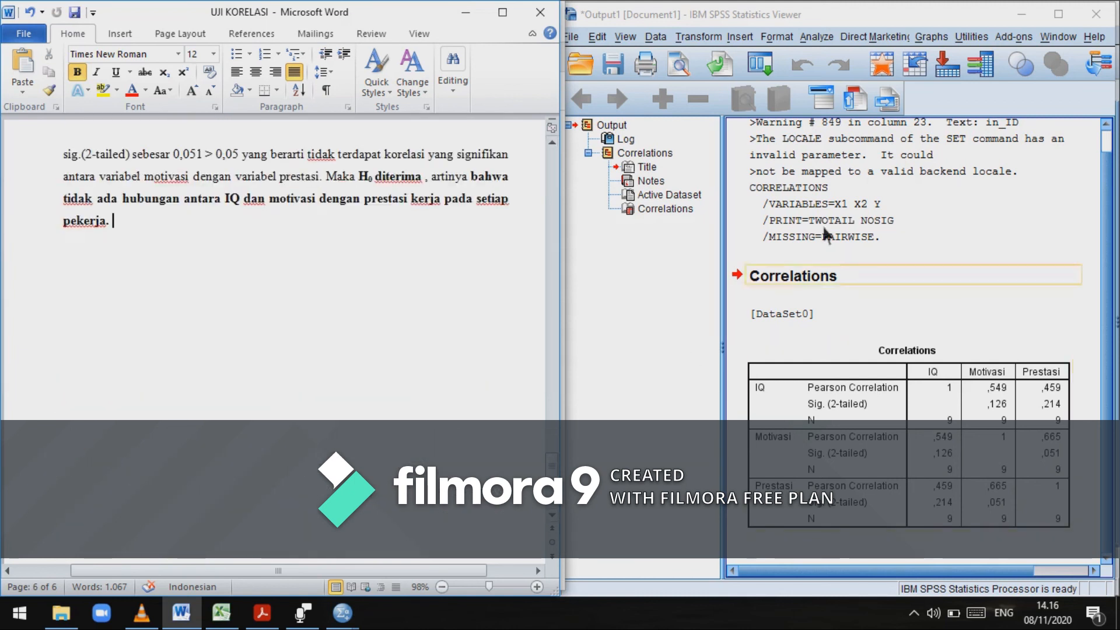